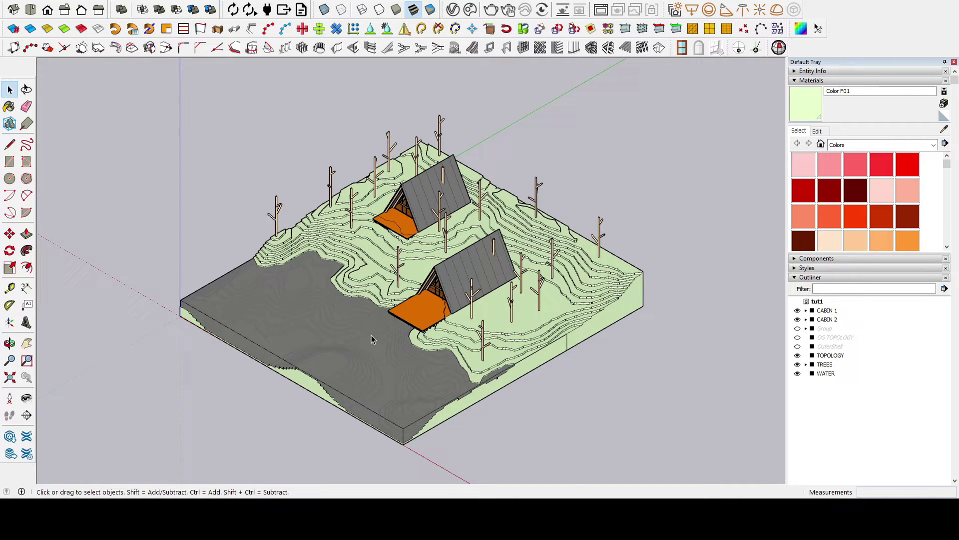
Examine the finished site model with its stepped terrain, water, two cabins and trees from several angles
{"action": "middle_click_drag", "start_coordinate": [371, 335], "coordinate": [476, 272]}
{"action": "scroll", "coordinate": [458, 277], "scroll_direction": "up", "scroll_amount": 5}
{"action": "scroll", "coordinate": [475, 275], "scroll_direction": "down", "scroll_amount": 6}
{"action": "scroll", "coordinate": [475, 276], "scroll_direction": "down", "scroll_amount": 2}
{"action": "middle_click_drag", "start_coordinate": [564, 288], "coordinate": [322, 346]}
{"action": "scroll", "coordinate": [423, 295], "scroll_direction": "down", "scroll_amount": 2}
{"action": "scroll", "coordinate": [423, 295], "scroll_direction": "down", "scroll_amount": 3}
{"action": "middle_click_drag", "start_coordinate": [423, 295], "coordinate": [375, 295]}
{"action": "scroll", "coordinate": [390, 313], "scroll_direction": "up", "scroll_amount": 3}
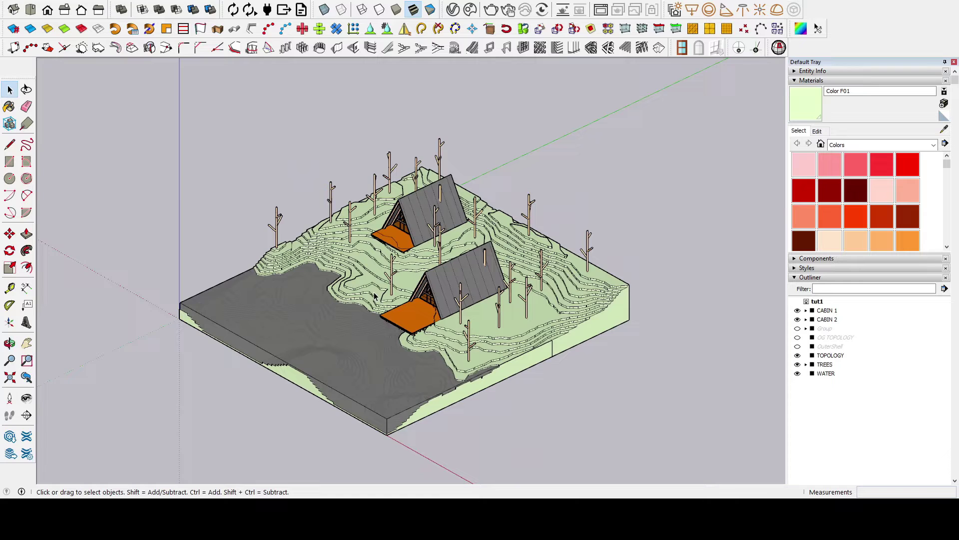
Sample the materials of the cabin roof, water, terrain, a tree trunk and the deck to see their colours
{"action": "left_click", "coordinate": [944, 128]}
{"action": "left_click", "coordinate": [440, 276]}
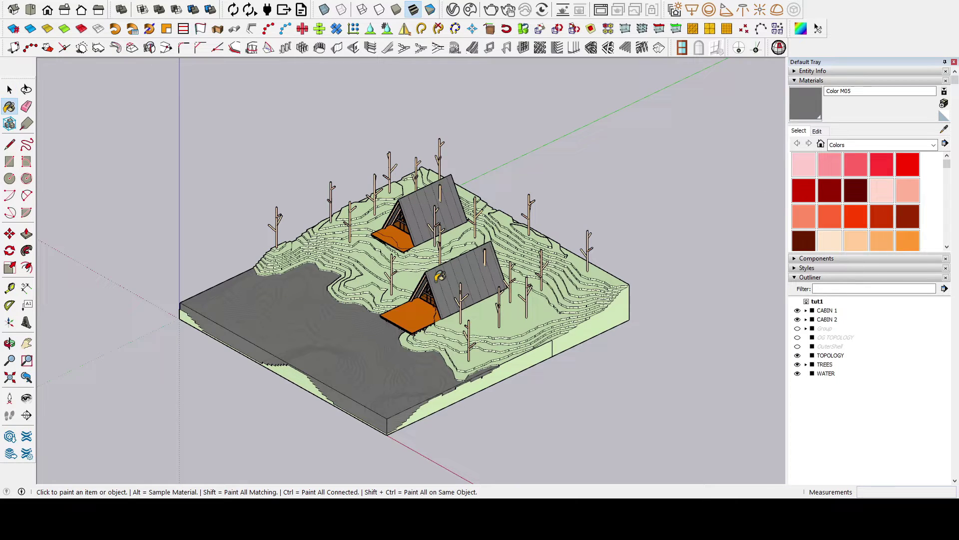
{"action": "left_click", "coordinate": [945, 129]}
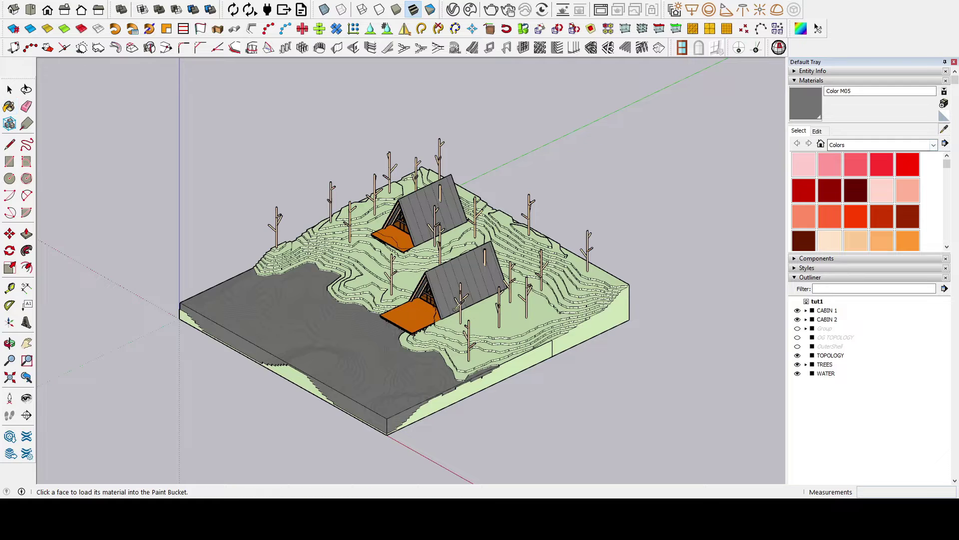
{"action": "left_click", "coordinate": [372, 333]}
{"action": "left_click", "coordinate": [944, 129]}
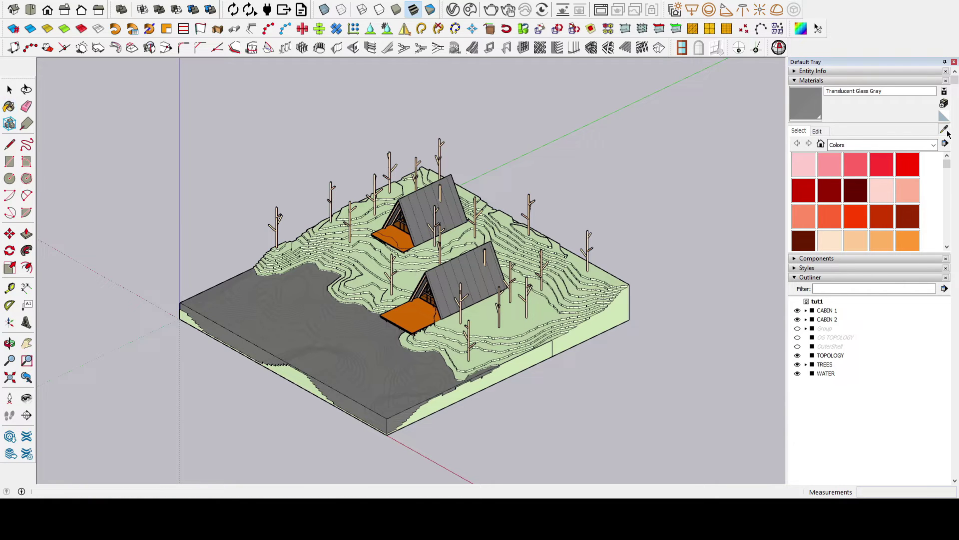
{"action": "left_click", "coordinate": [507, 302]}
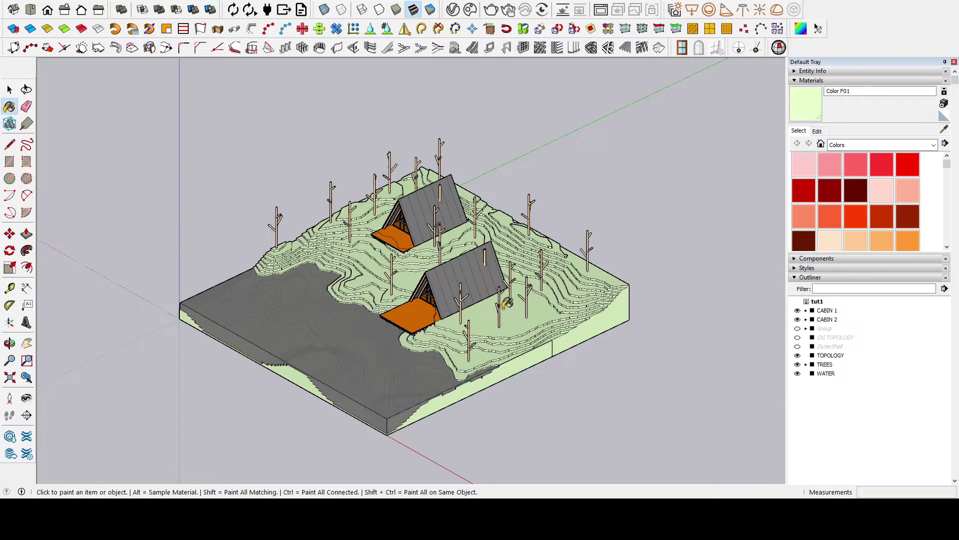
{"action": "left_click", "coordinate": [945, 129]}
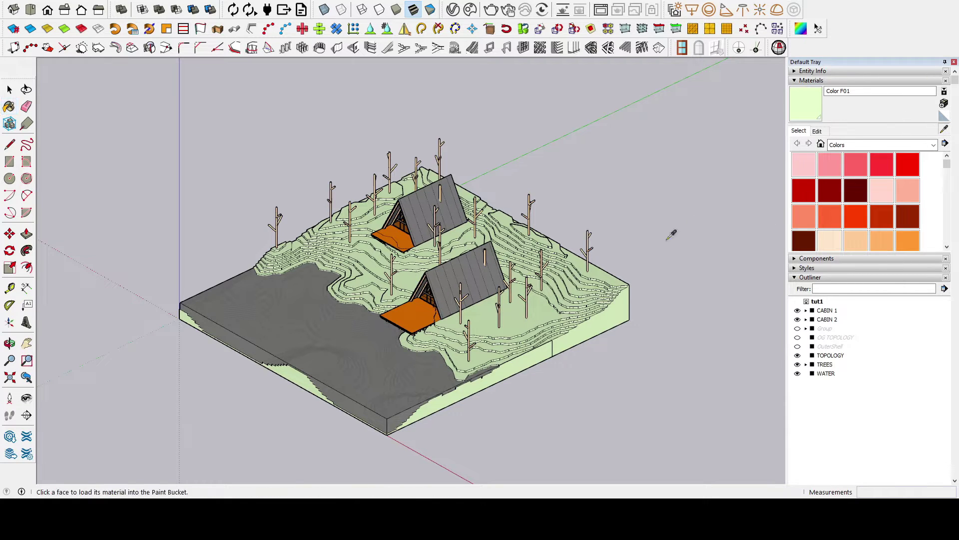
{"action": "left_click", "coordinate": [466, 295]}
{"action": "left_click", "coordinate": [946, 130]}
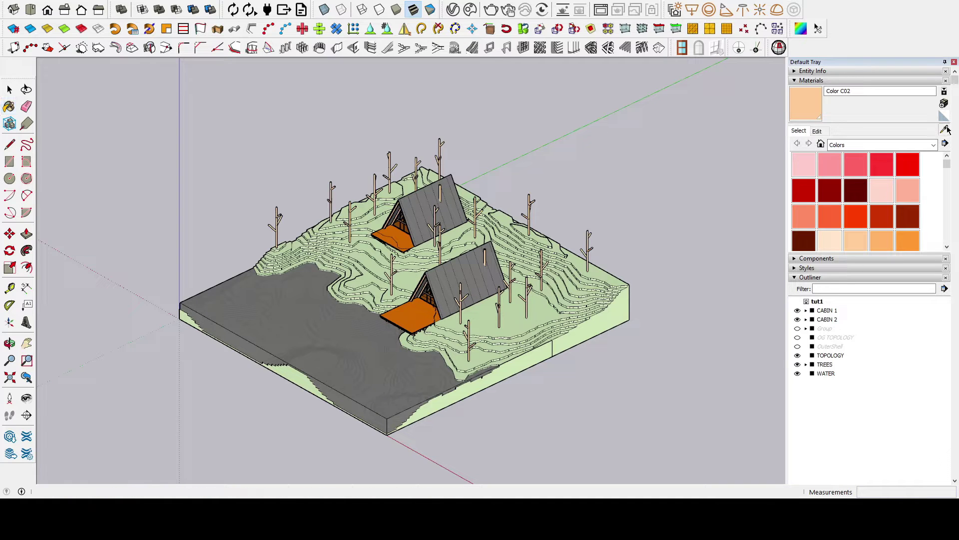
{"action": "left_click", "coordinate": [429, 289]}
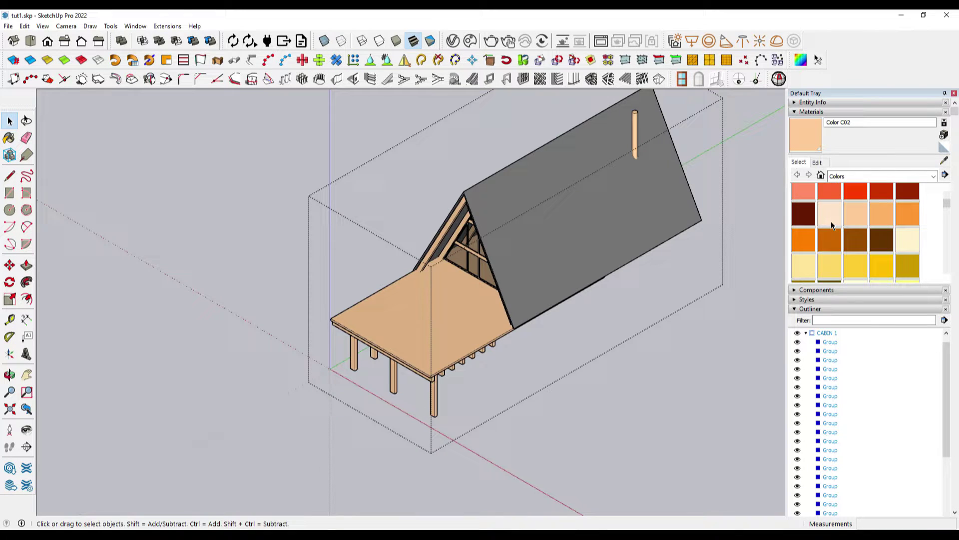
Paint the CABIN 1 deck with the orange Color C05 and leave the cabin group
{"action": "left_click", "coordinate": [807, 241]}
{"action": "left_click", "coordinate": [433, 329]}
{"action": "key", "text": "space"}
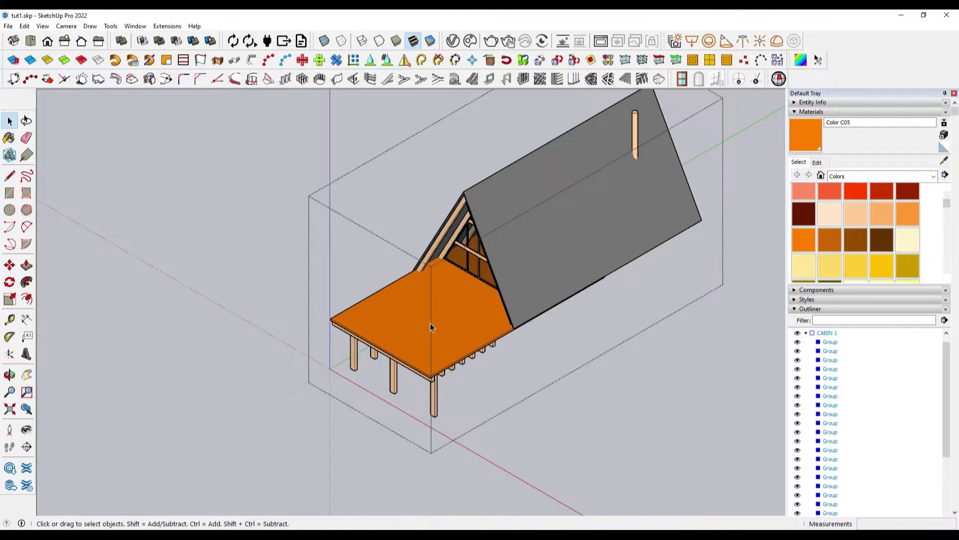
{"action": "key", "text": "Escape"}
{"action": "scroll", "coordinate": [430, 315], "scroll_direction": "down", "scroll_amount": 3}
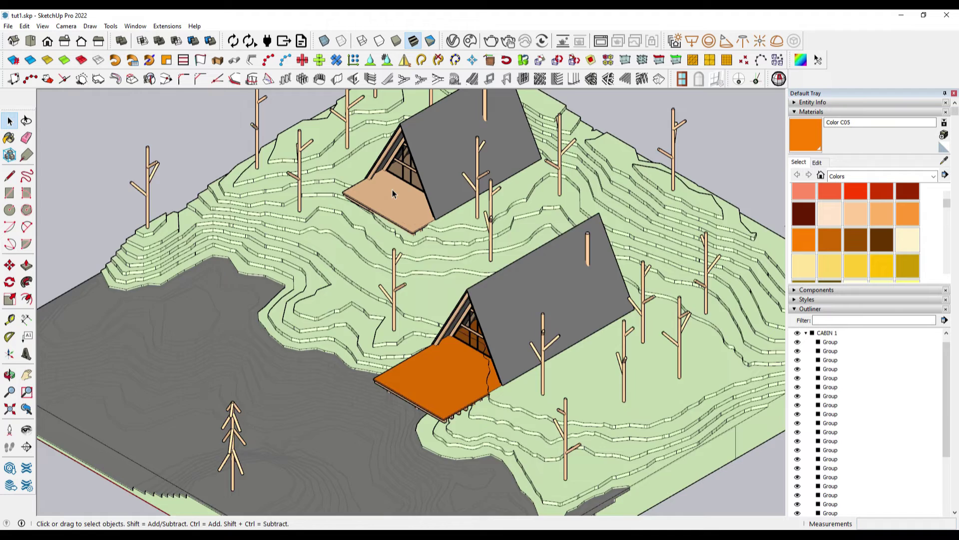
Open the CABIN 2 group, paint its deck with the same orange Color C05 and close the group
{"action": "double_click", "coordinate": [391, 190]}
{"action": "scroll", "coordinate": [391, 190], "scroll_direction": "up", "scroll_amount": 2}
{"action": "key", "text": "b"}
{"action": "left_click", "coordinate": [402, 195]}
{"action": "key", "text": "space"}
{"action": "key", "text": "Escape"}
{"action": "scroll", "coordinate": [423, 281], "scroll_direction": "down", "scroll_amount": 5}
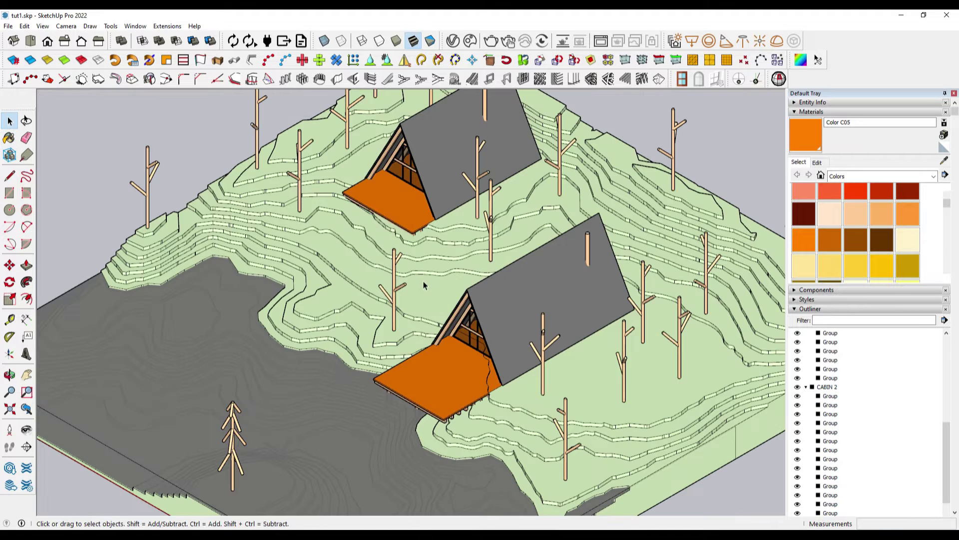
Collapse the object lists of both cabins and hide CABIN 2, CABIN 1 and OuterShell
{"action": "scroll", "coordinate": [465, 255], "scroll_direction": "up", "scroll_amount": 2}
{"action": "scroll", "coordinate": [465, 256], "scroll_direction": "down", "scroll_amount": 2}
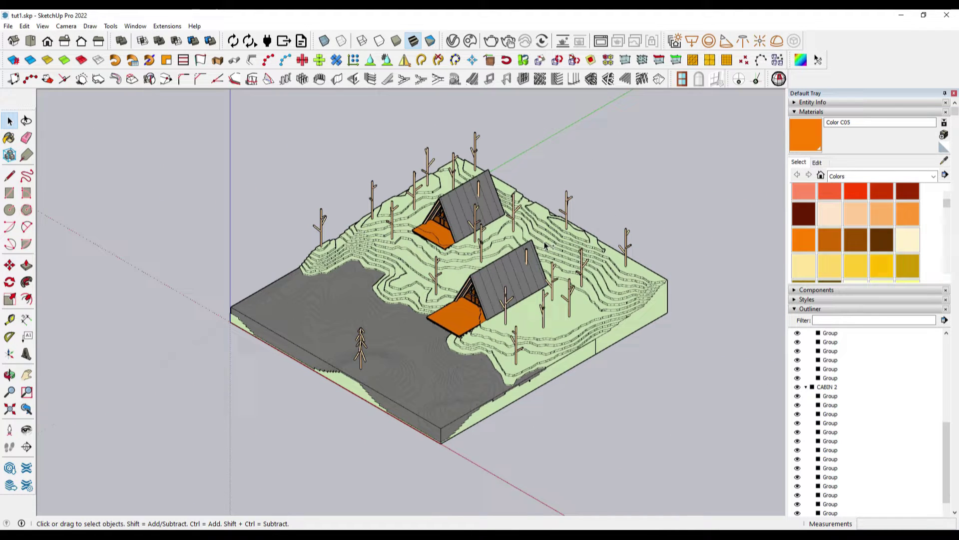
{"action": "middle_click_drag", "start_coordinate": [544, 244], "coordinate": [542, 260]}
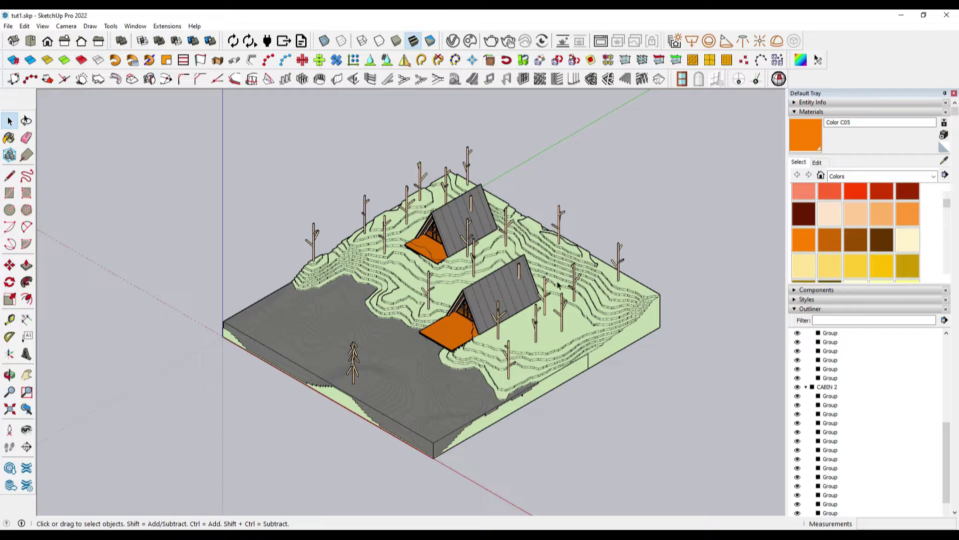
{"action": "scroll", "coordinate": [874, 379], "scroll_direction": "up", "scroll_amount": 5}
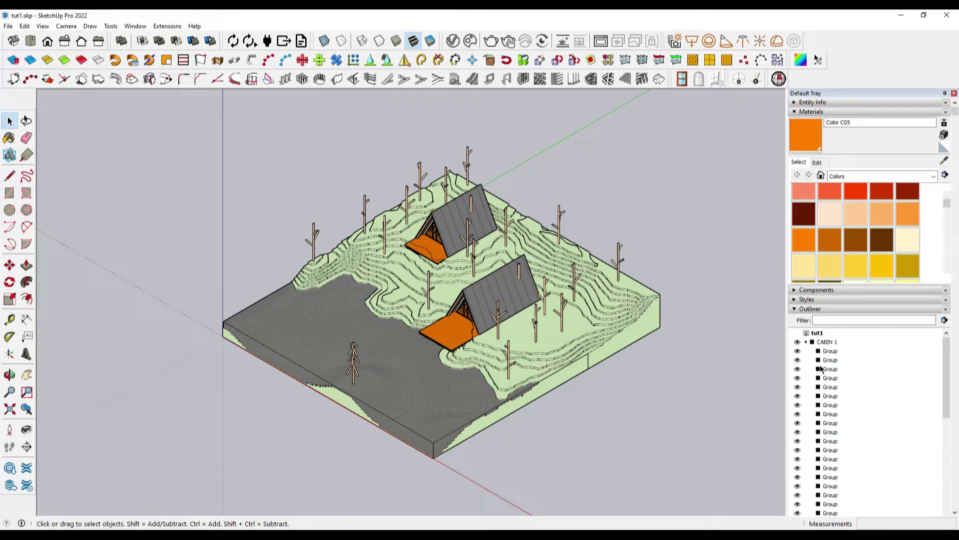
{"action": "left_click", "coordinate": [807, 343]}
{"action": "left_click", "coordinate": [806, 351]}
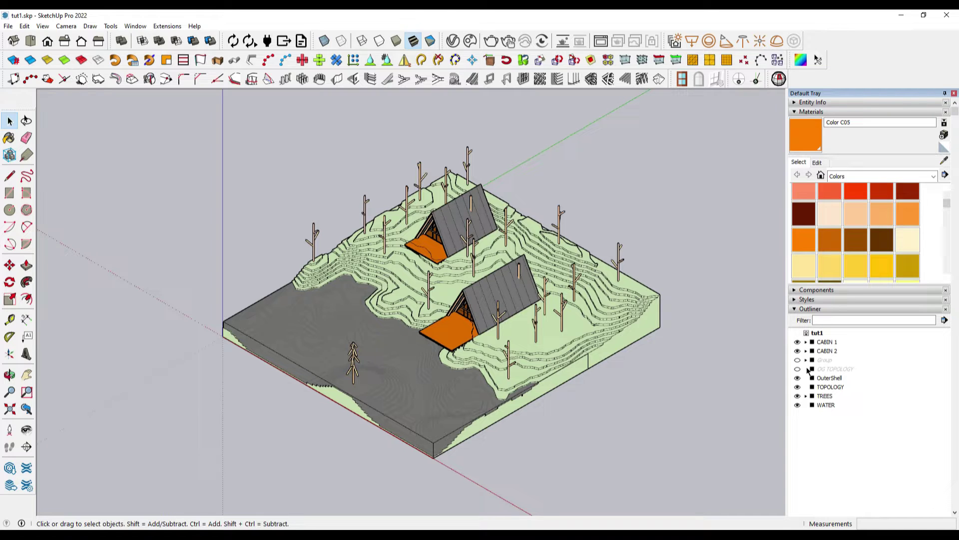
{"action": "left_click", "coordinate": [797, 351]}
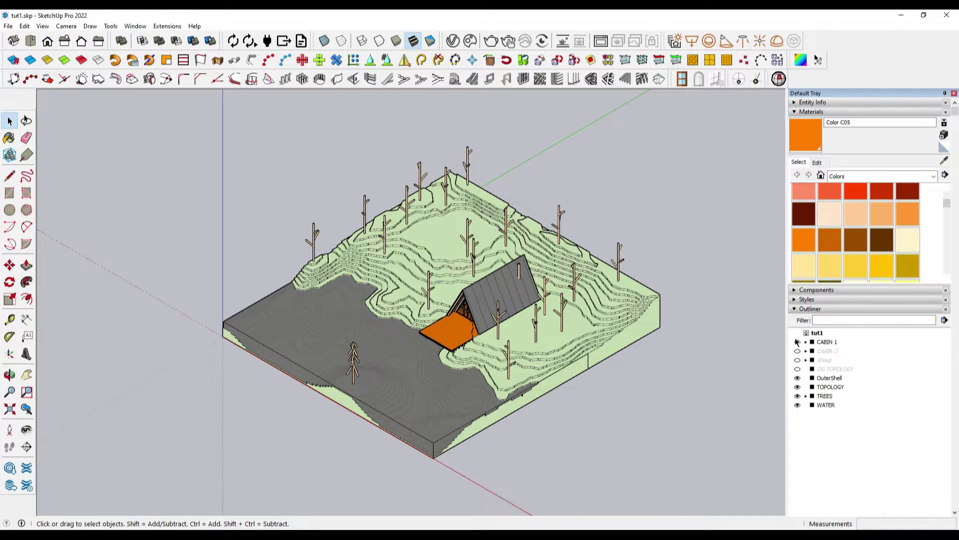
{"action": "left_click", "coordinate": [797, 342]}
{"action": "left_click", "coordinate": [798, 377]}
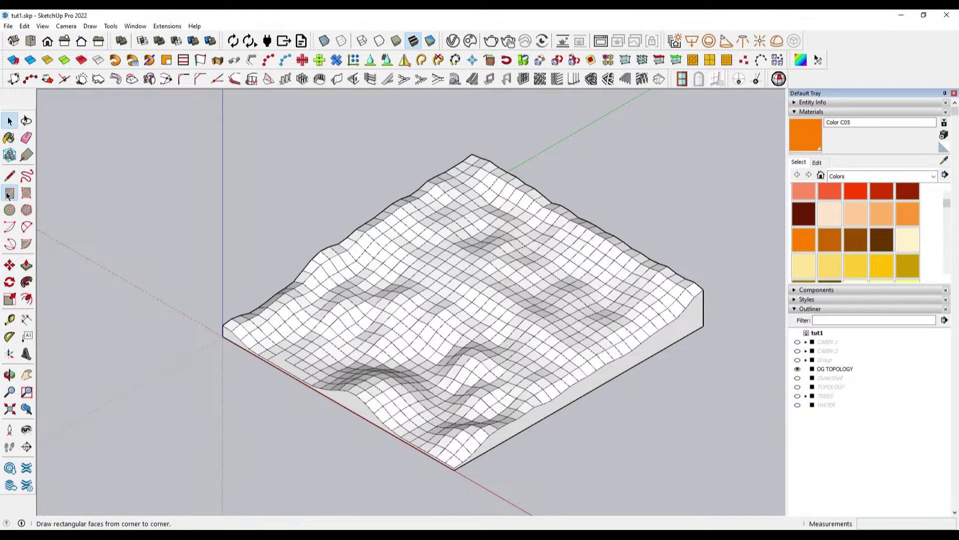
Draw a ground-level rectangle of about 102 by 105 m enclosing the OG TOPOLOGY terrain
{"action": "scroll", "coordinate": [317, 297], "scroll_direction": "down", "scroll_amount": 2}
{"action": "left_click", "coordinate": [201, 320]}
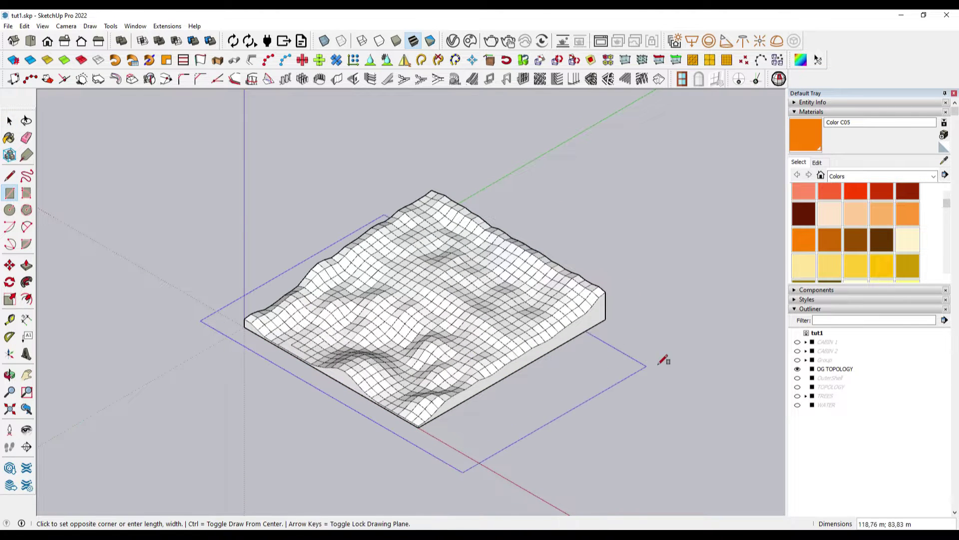
{"action": "left_click", "coordinate": [660, 317]}
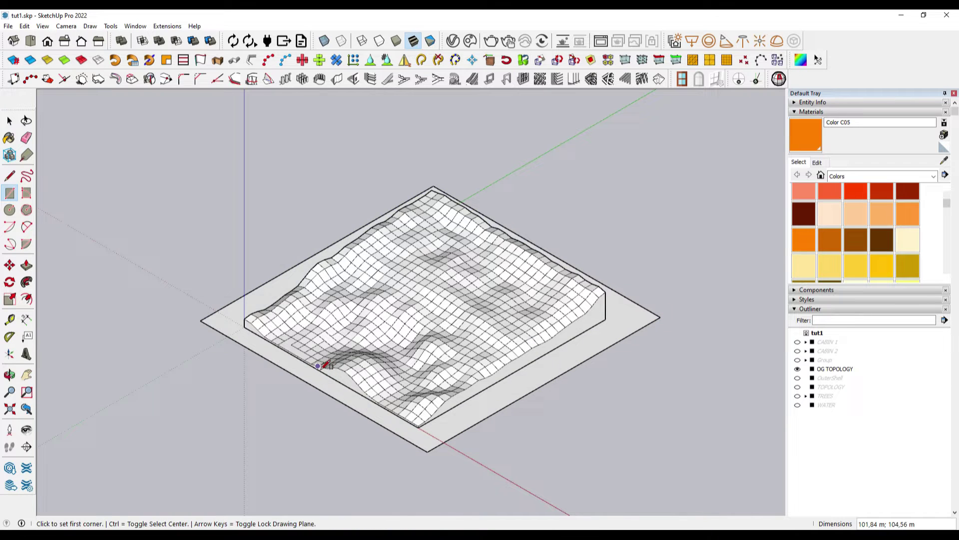
{"action": "key", "text": "space"}
Copy the rectangle 1 m up along the blue axis and array the copy 40 times into a stack
{"action": "middle_click_drag", "start_coordinate": [431, 450], "coordinate": [424, 398]}
{"action": "scroll", "coordinate": [414, 415], "scroll_direction": "up", "scroll_amount": 5}
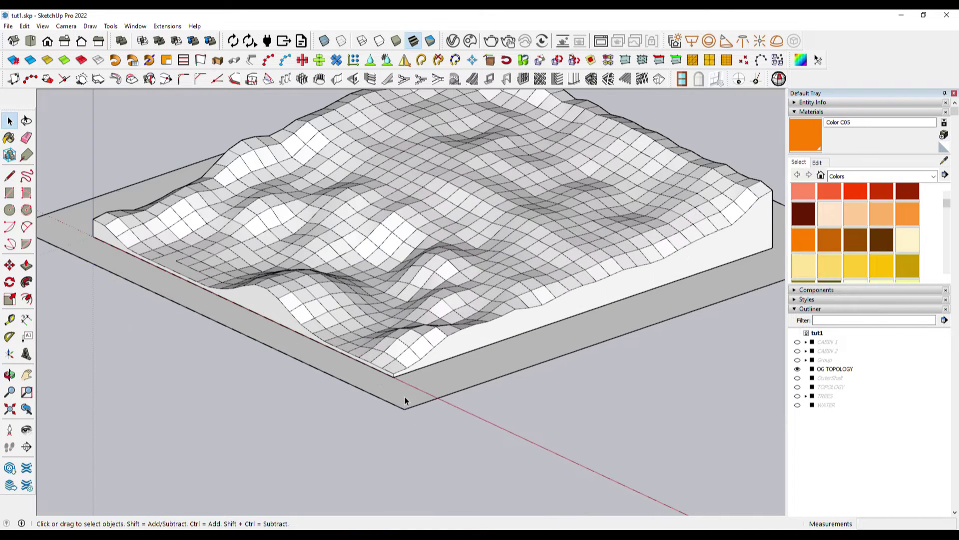
{"action": "left_click", "coordinate": [404, 397]}
{"action": "key", "text": "m"}
{"action": "key", "text": "ctrl"}
{"action": "left_click", "coordinate": [405, 408]}
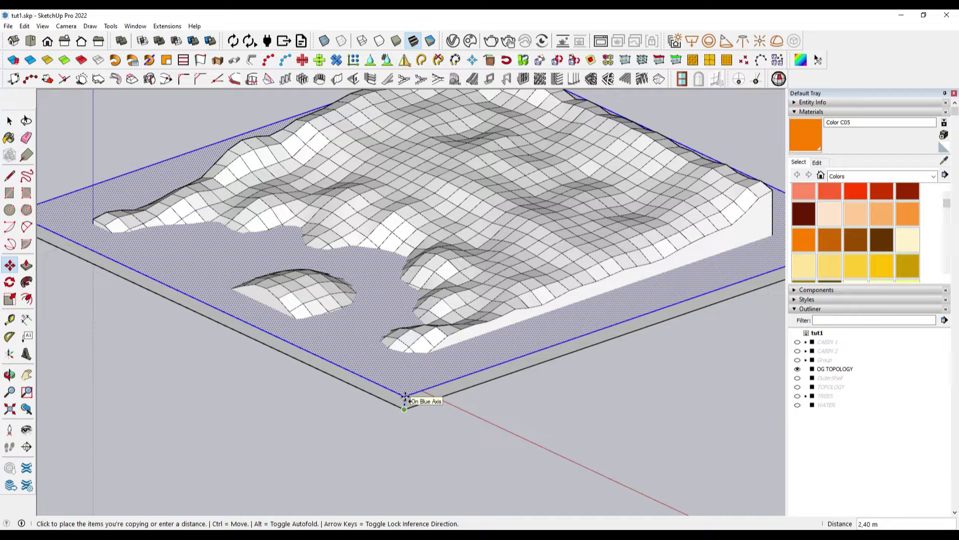
{"action": "type", "text": "1"}
{"action": "key", "text": "Return"}
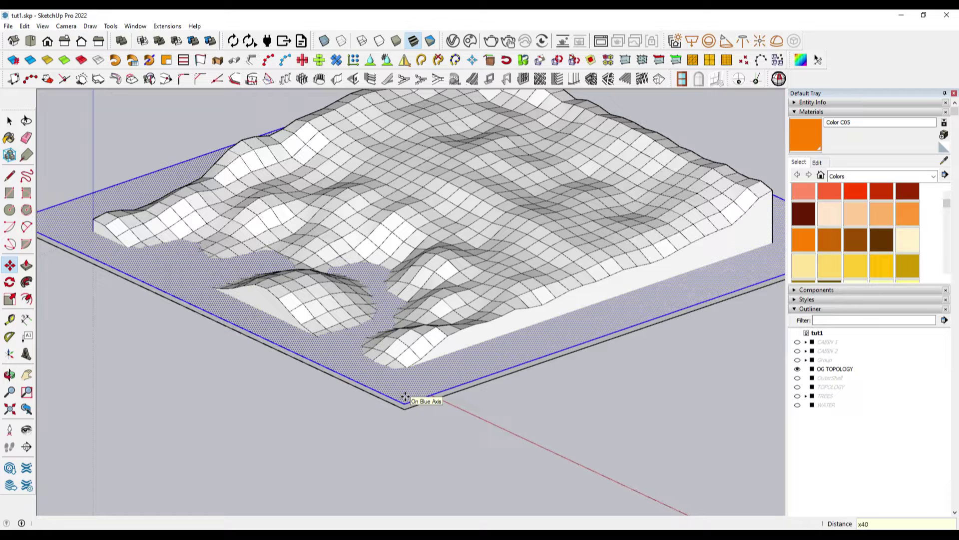
{"action": "key", "text": "Return"}
{"action": "key", "text": "space"}
{"action": "scroll", "coordinate": [405, 396], "scroll_direction": "down", "scroll_amount": 5}
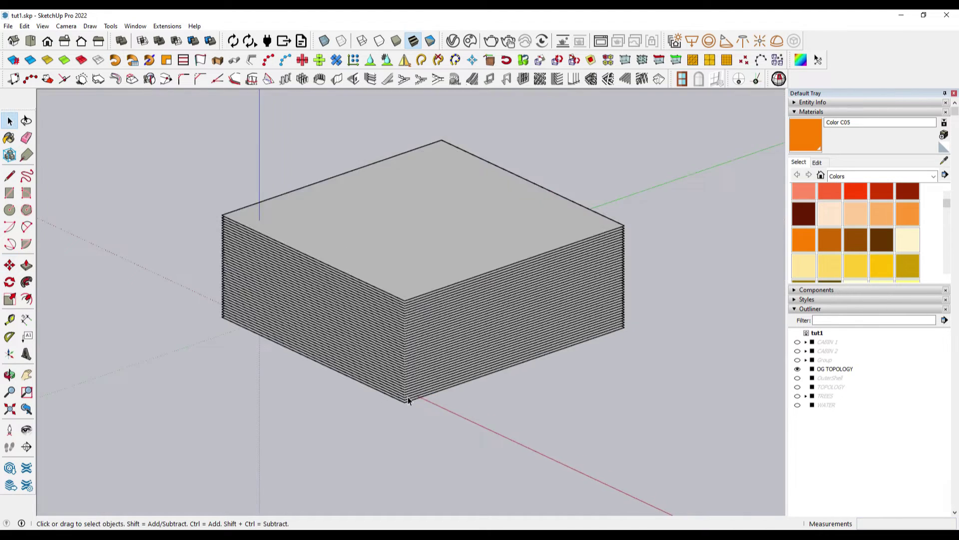
Select the whole stack of planes with the terrain and intersect their faces with the model
{"action": "middle_click_drag", "start_coordinate": [405, 396], "coordinate": [606, 343]}
{"action": "left_click_drag", "start_coordinate": [592, 369], "coordinate": [558, 251]}
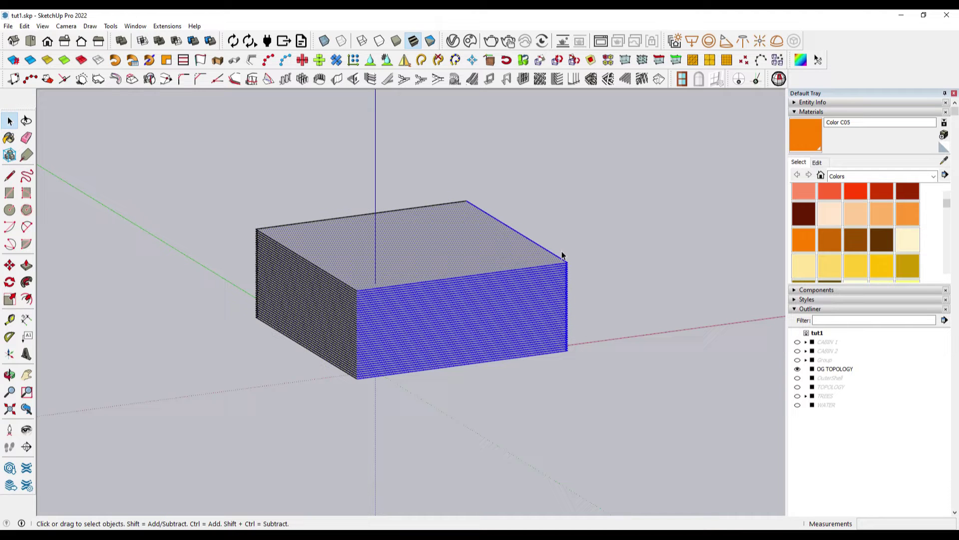
{"action": "right_click", "coordinate": [562, 284]}
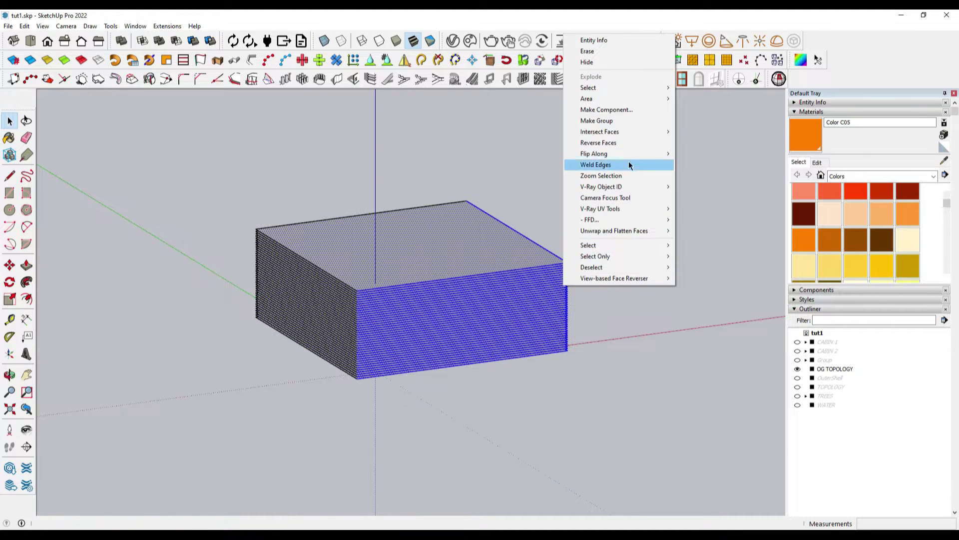
{"action": "mouse_move", "coordinate": [673, 134]}
{"action": "left_click", "coordinate": [705, 132]}
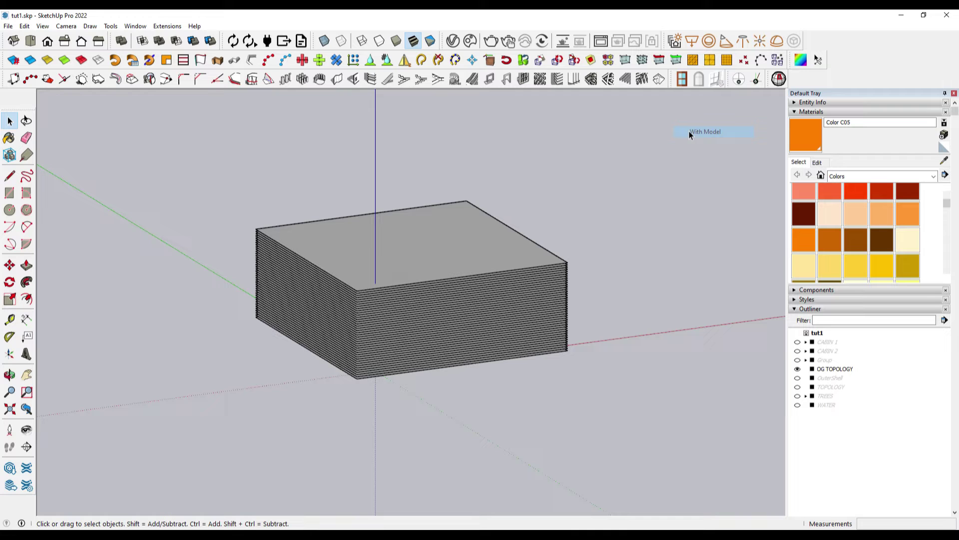
Delete the surplus outer faces and edges of the stacked planes around and above the terrain
{"action": "middle_click_drag", "start_coordinate": [582, 297], "coordinate": [570, 306]}
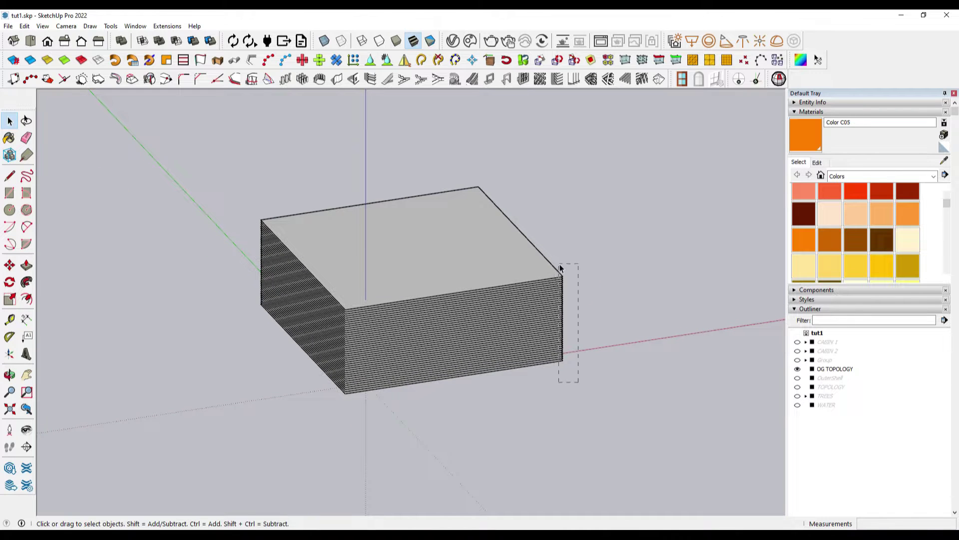
{"action": "left_click_drag", "start_coordinate": [559, 267], "coordinate": [560, 266]}
{"action": "key", "text": "Delete"}
{"action": "scroll", "coordinate": [274, 298], "scroll_direction": "up", "scroll_amount": 2}
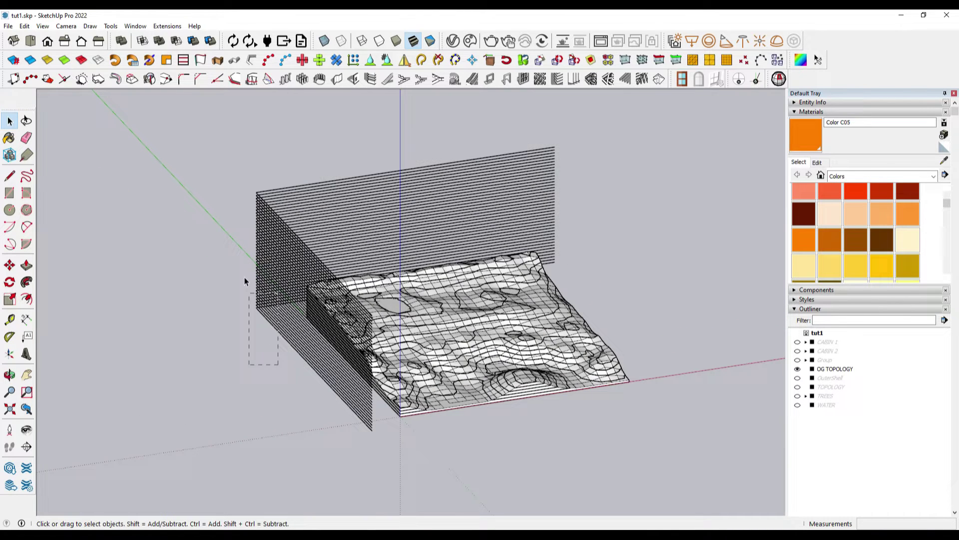
{"action": "left_click_drag", "start_coordinate": [244, 281], "coordinate": [212, 171]}
{"action": "key", "text": "Delete"}
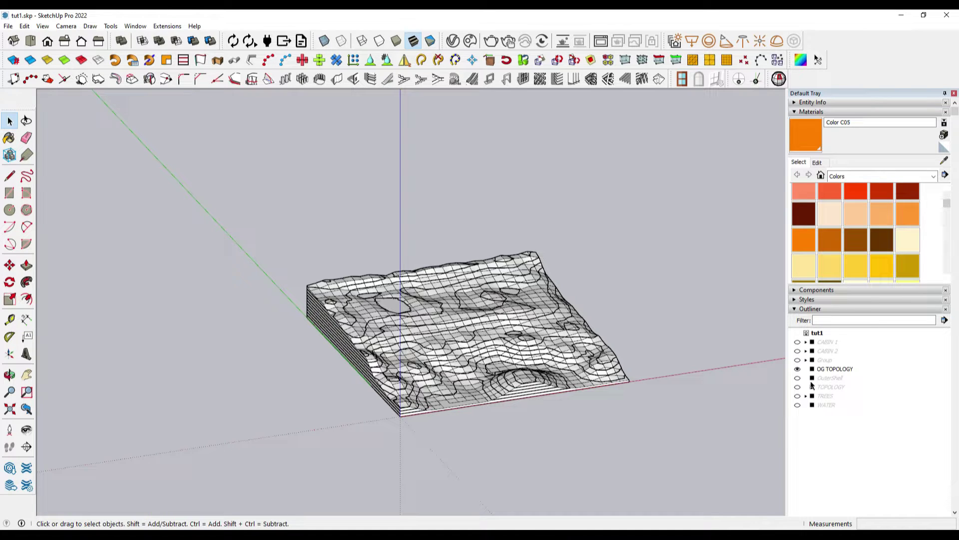
Hide OG TOPOLOGY and show the remaining contour layers in the front view
{"action": "left_click", "coordinate": [798, 369]}
{"action": "middle_click_drag", "start_coordinate": [678, 370], "coordinate": [669, 331]}
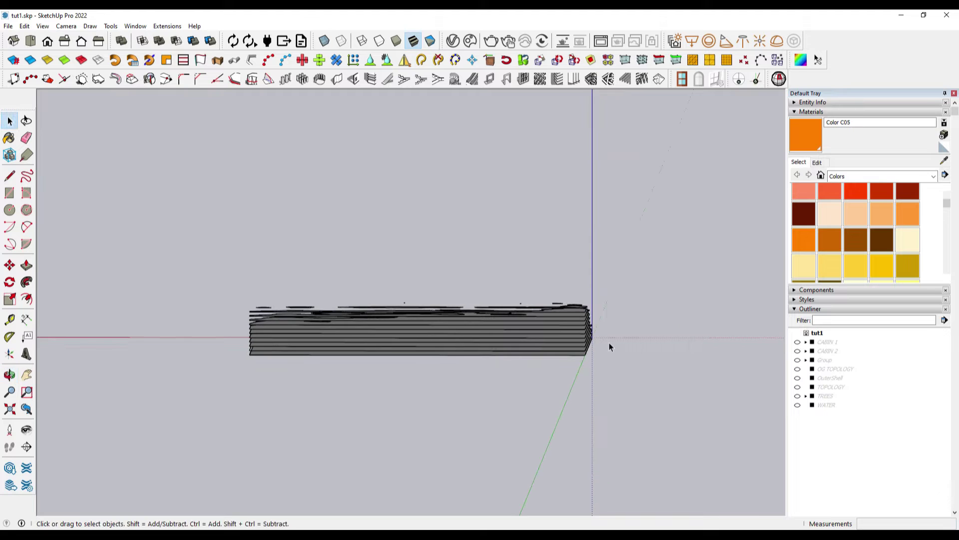
{"action": "left_click", "coordinate": [49, 43]}
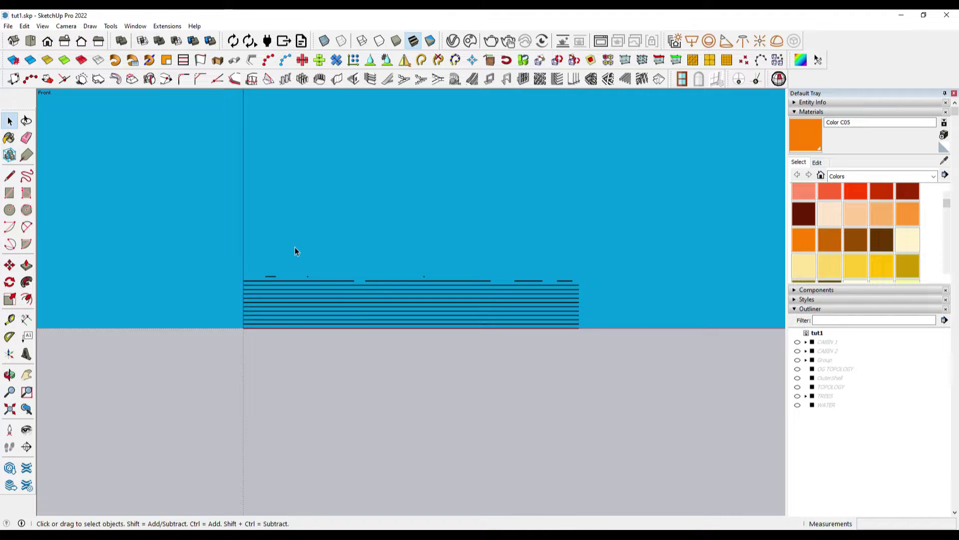
Make each contour layer its own group, working level by level from the highest down to the base
{"action": "scroll", "coordinate": [390, 283], "scroll_direction": "up", "scroll_amount": 2}
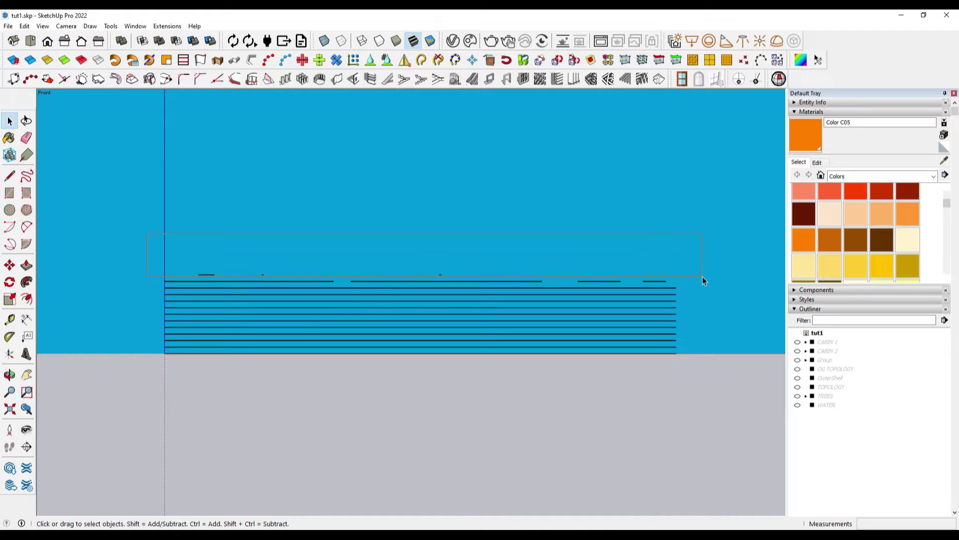
{"action": "key", "text": "ctrl+g"}
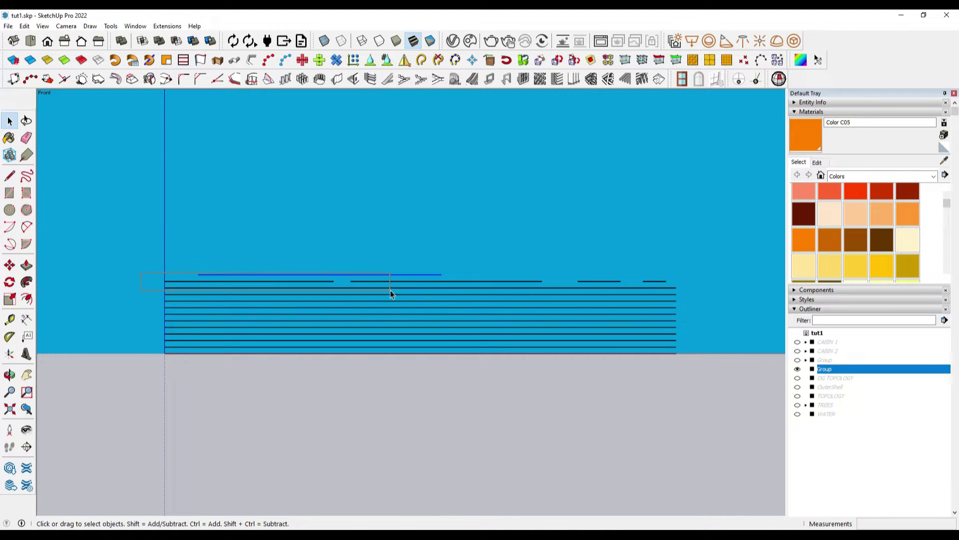
{"action": "left_click_drag", "start_coordinate": [162, 278], "coordinate": [682, 285]}
{"action": "key", "text": "ctrl+g"}
{"action": "left_click_drag", "start_coordinate": [162, 286], "coordinate": [679, 304]}
{"action": "key", "text": "ctrl+g"}
{"action": "key", "text": "ctrl+g"}
{"action": "key", "text": "ctrl+g"}
{"action": "key", "text": "ctrl+g"}
{"action": "left_click_drag", "start_coordinate": [160, 304], "coordinate": [679, 324]}
{"action": "key", "text": "ctrl+g"}
{"action": "key", "text": "ctrl+g"}
{"action": "left_click_drag", "start_coordinate": [163, 324], "coordinate": [680, 343]}
{"action": "key", "text": "ctrl+g"}
{"action": "key", "text": "ctrl+g"}
{"action": "key", "text": "ctrl+g"}
{"action": "left_click_drag", "start_coordinate": [158, 345], "coordinate": [689, 363]}
{"action": "key", "text": "ctrl+g"}
{"action": "key", "text": "ctrl+g"}
Open the second-highest contour layer's group and extrude its separate faces upward into solid slabs with Push/Pull
{"action": "middle_click_drag", "start_coordinate": [575, 300], "coordinate": [669, 403]}
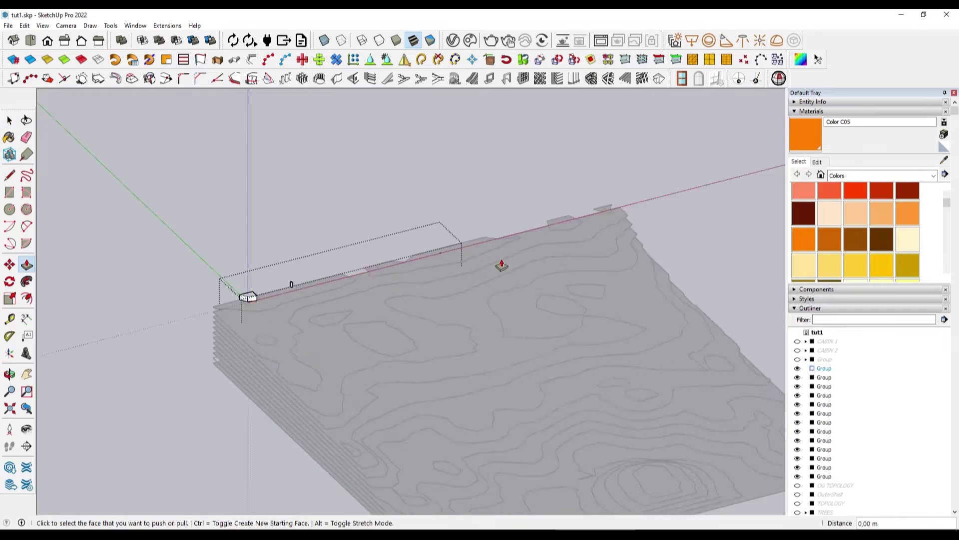
{"action": "scroll", "coordinate": [286, 283], "scroll_direction": "up", "scroll_amount": 3}
{"action": "double_click", "coordinate": [257, 318]}
{"action": "key", "text": "p"}
{"action": "left_click", "coordinate": [256, 320]}
{"action": "left_click", "coordinate": [257, 321]}
{"action": "double_click", "coordinate": [547, 235]}
{"action": "scroll", "coordinate": [547, 234], "scroll_direction": "down", "scroll_amount": 3}
{"action": "double_click", "coordinate": [569, 227]}
{"action": "key", "text": "space"}
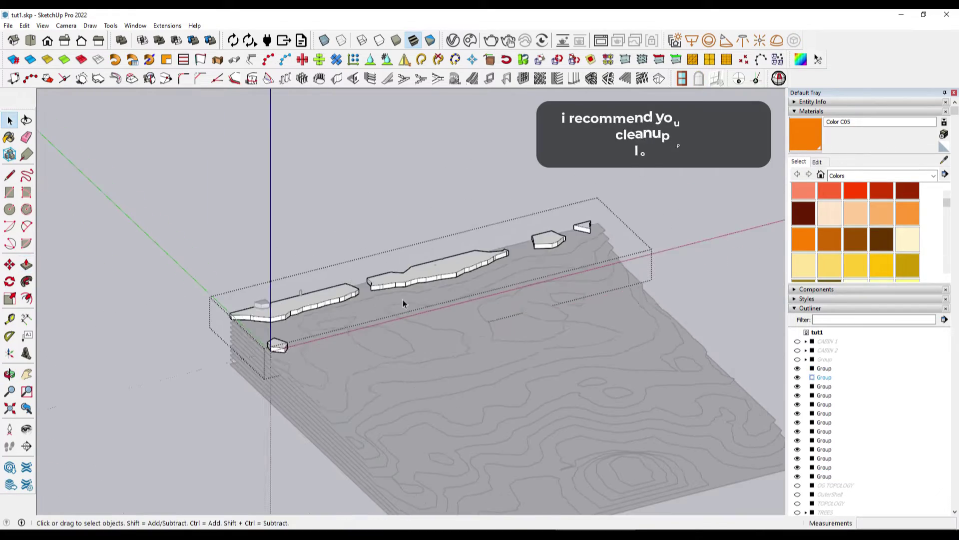
Continue extruding the faces of the upper and middle contour layers upward into slabs, one group after another
{"action": "double_click", "coordinate": [305, 325]}
{"action": "key", "text": "p"}
{"action": "double_click", "coordinate": [338, 327]}
{"action": "double_click", "coordinate": [339, 328]}
{"action": "scroll", "coordinate": [350, 323], "scroll_direction": "up", "scroll_amount": 3}
{"action": "key", "text": "space"}
{"action": "scroll", "coordinate": [358, 321], "scroll_direction": "down", "scroll_amount": 2}
{"action": "double_click", "coordinate": [508, 297]}
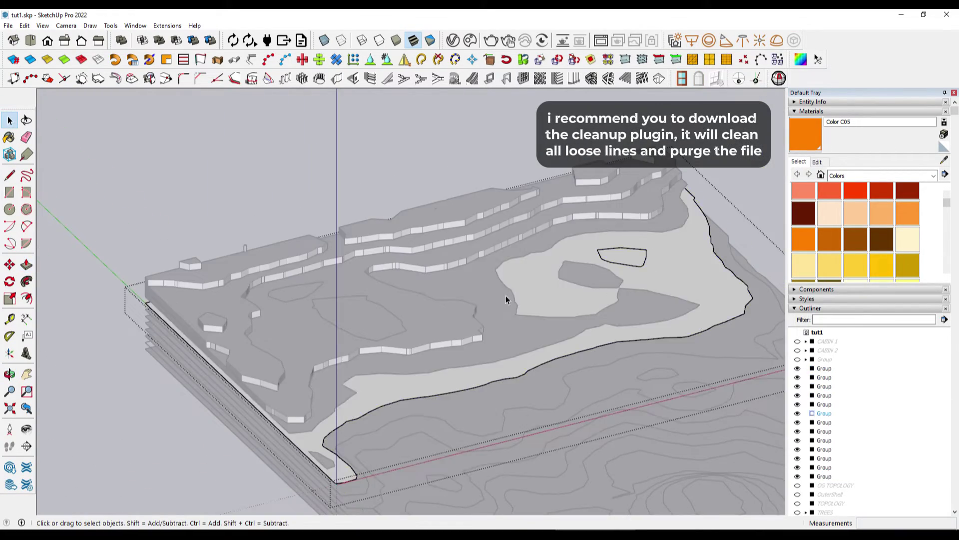
{"action": "key", "text": "p"}
{"action": "double_click", "coordinate": [508, 298]}
{"action": "key", "text": "space"}
Extrude the faces of the lower contour layer groups upward into slabs, working down to the base layer
{"action": "middle_click_drag", "start_coordinate": [570, 312], "coordinate": [435, 344]}
{"action": "double_click", "coordinate": [582, 315]}
{"action": "key", "text": "p"}
{"action": "double_click", "coordinate": [559, 332]}
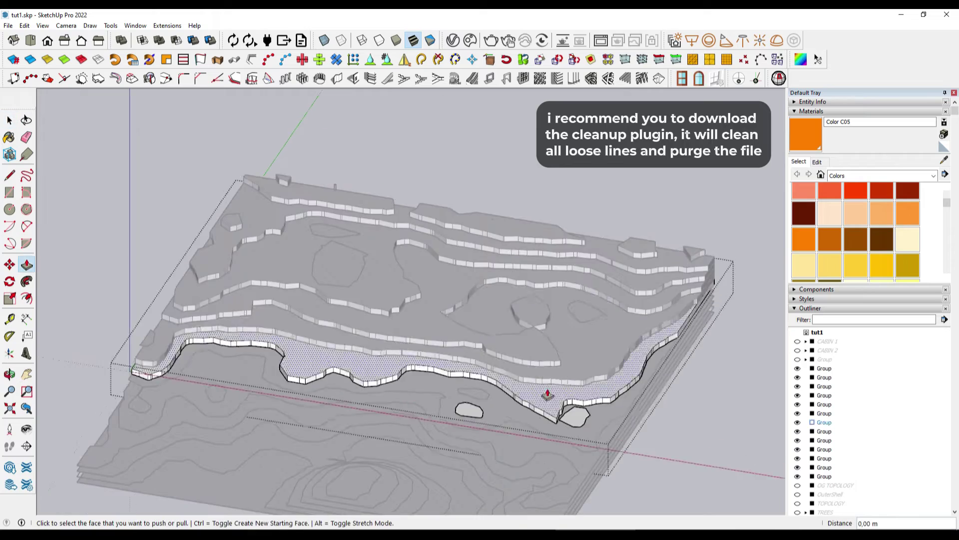
{"action": "key", "text": "space"}
{"action": "double_click", "coordinate": [478, 359]}
{"action": "key", "text": "p"}
{"action": "double_click", "coordinate": [449, 338]}
{"action": "left_click", "coordinate": [390, 451]}
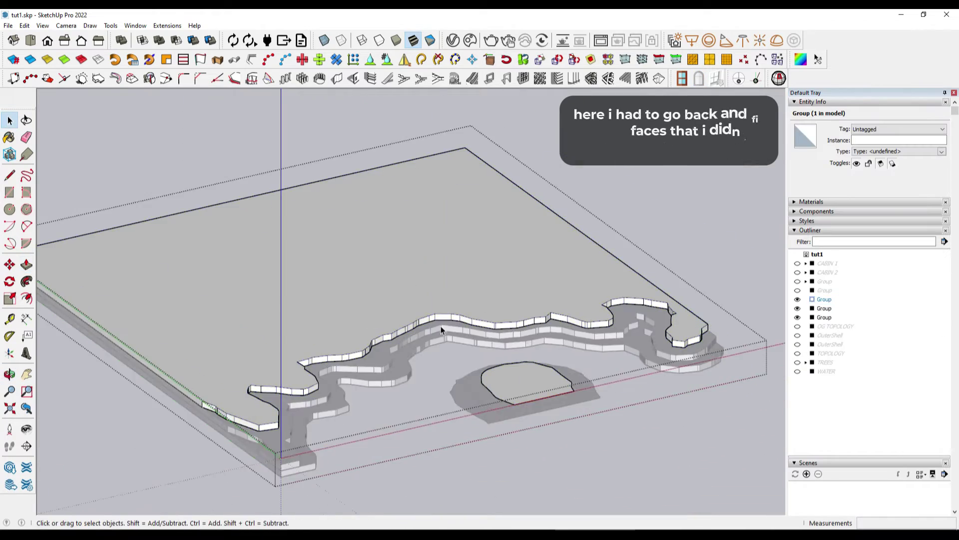
Go back into the contour layer groups and extrude the missed faces, including the separate mound near the front edge
{"action": "key", "text": "p"}
{"action": "double_click", "coordinate": [524, 384]}
{"action": "key", "text": "space"}
{"action": "double_click", "coordinate": [473, 394]}
{"action": "key", "text": "p"}
{"action": "double_click", "coordinate": [482, 393]}
{"action": "double_click", "coordinate": [458, 402]}
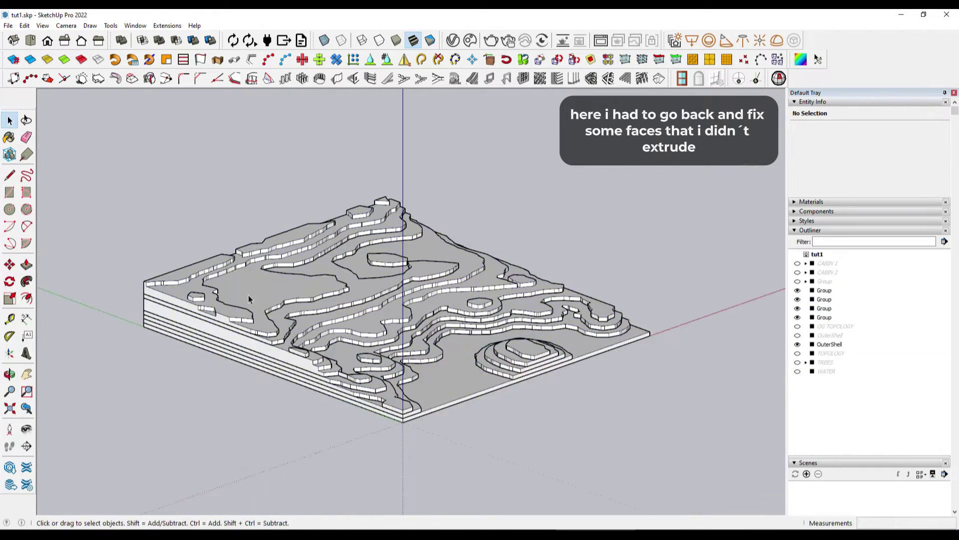
Merge all extruded contour layer groups into one terrain solid with Outer Shell
{"action": "key", "text": "ctrl+a"}
{"action": "left_click", "coordinate": [121, 41]}
{"action": "left_click", "coordinate": [189, 193]}
{"action": "scroll", "coordinate": [370, 273], "scroll_direction": "up", "scroll_amount": 2}
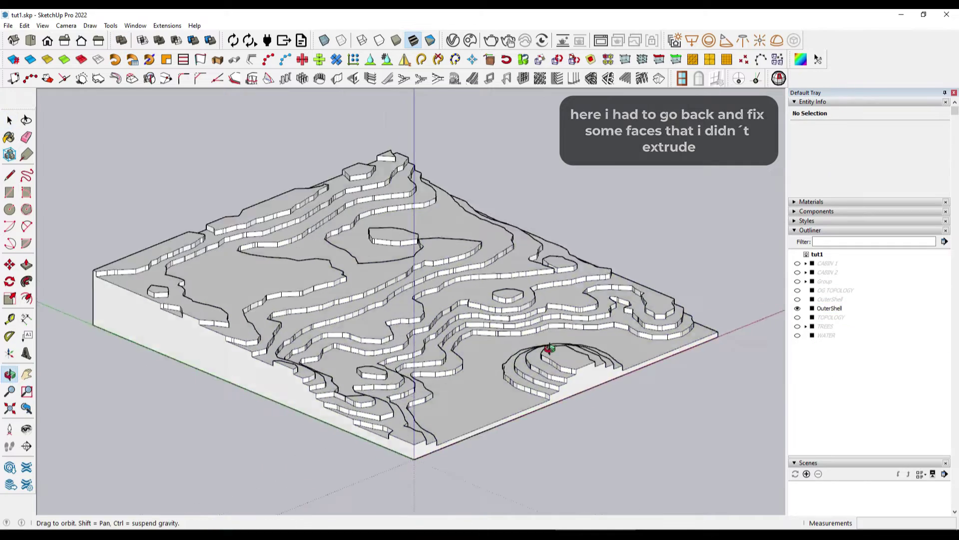
{"action": "middle_click_drag", "start_coordinate": [546, 346], "coordinate": [559, 325]}
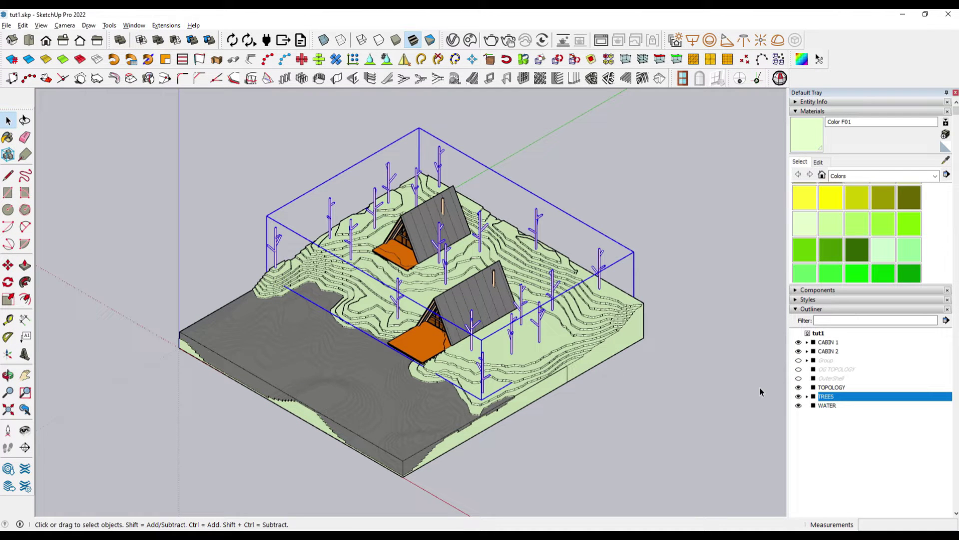
Hide the TREES group and show it again
{"action": "left_click", "coordinate": [798, 396]}
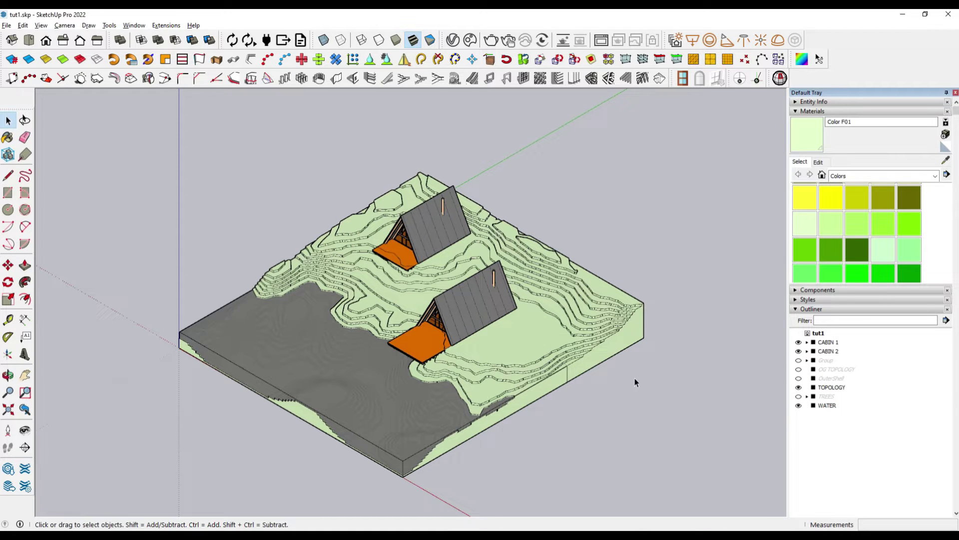
{"action": "left_click", "coordinate": [798, 396]}
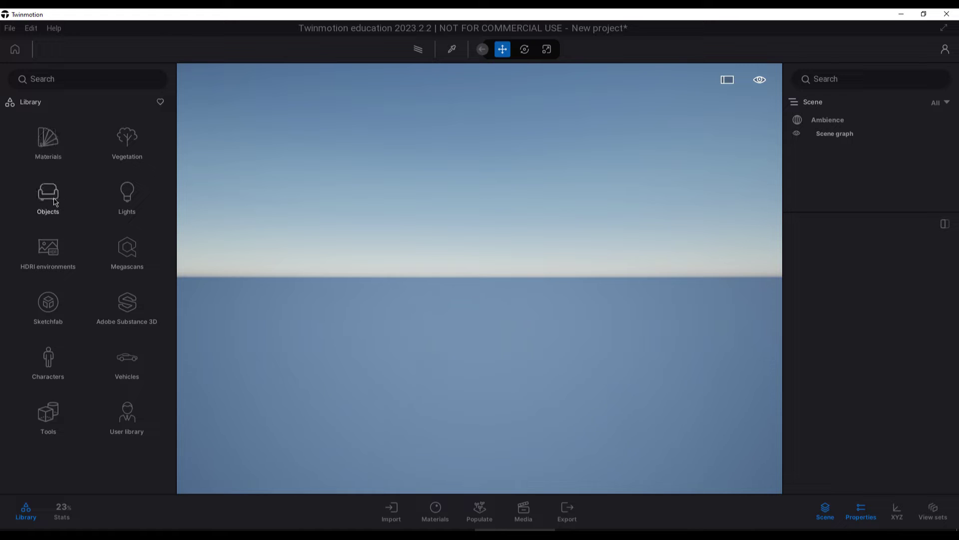
Switch to Twinmotion and place the Starting Ground primitive in the empty scene
{"action": "left_click", "coordinate": [56, 202]}
{"action": "left_click", "coordinate": [52, 195]}
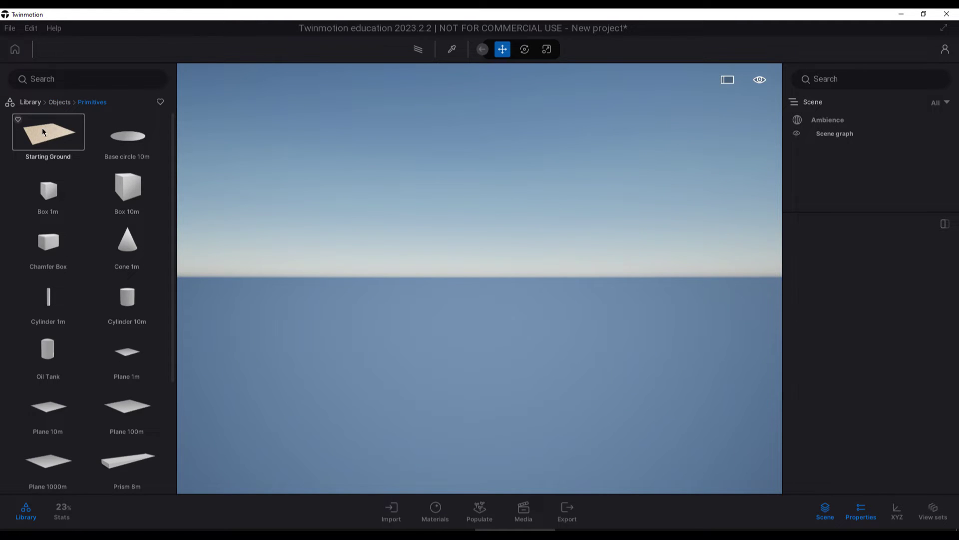
{"action": "left_click_drag", "start_coordinate": [48, 135], "coordinate": [473, 354]}
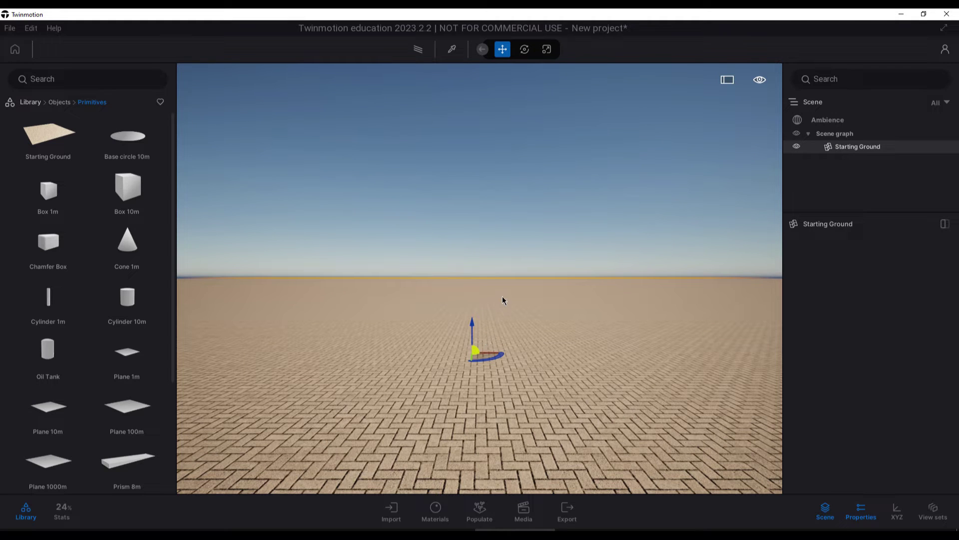
{"action": "left_click", "coordinate": [502, 250]}
Enable the HDRI environment as a Skydome in the scene's Ambience settings
{"action": "left_click", "coordinate": [827, 121]}
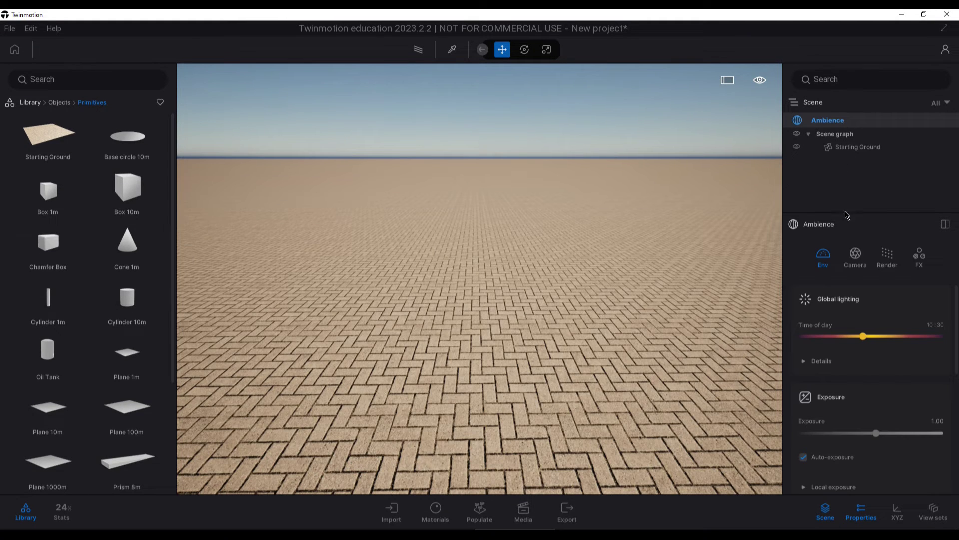
{"action": "scroll", "coordinate": [864, 333], "scroll_direction": "down", "scroll_amount": 6}
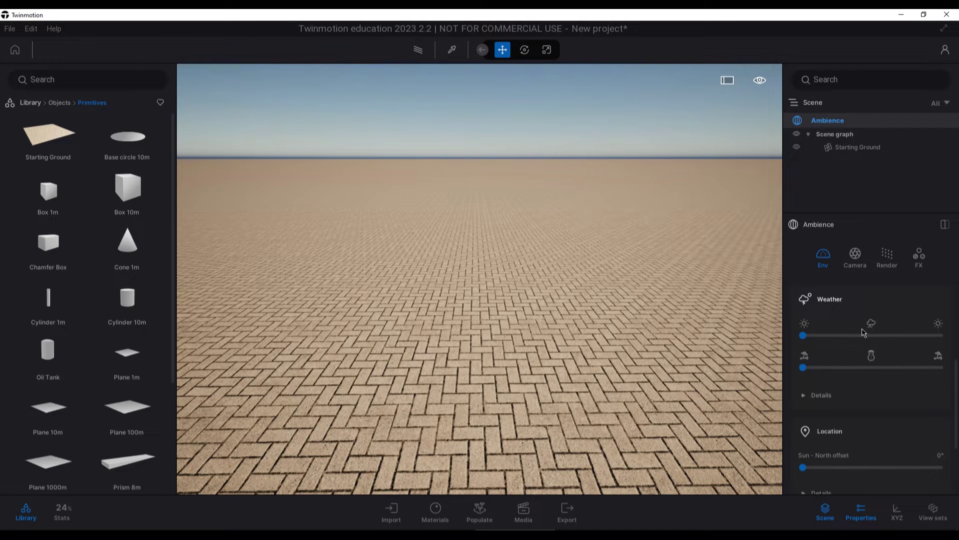
{"action": "scroll", "coordinate": [864, 333], "scroll_direction": "down", "scroll_amount": 5}
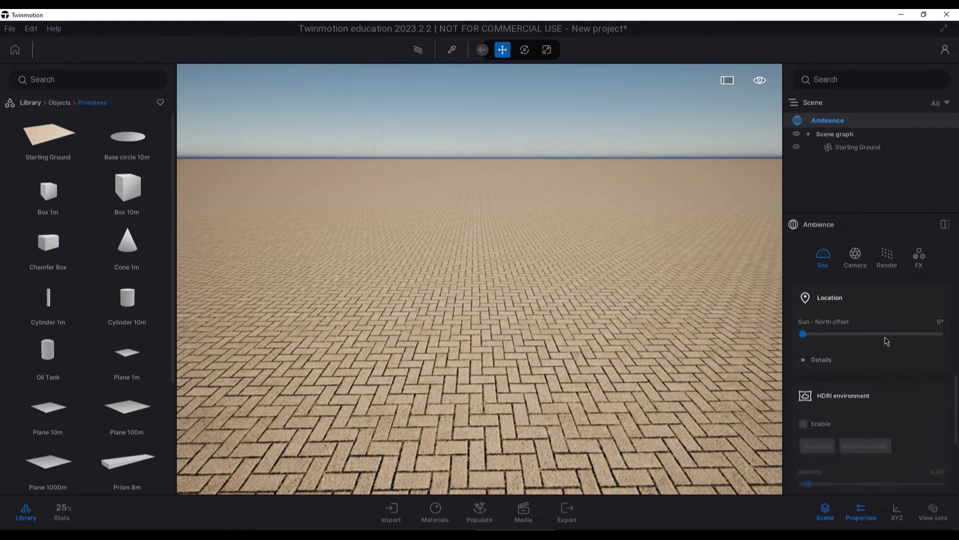
{"action": "scroll", "coordinate": [886, 341], "scroll_direction": "down", "scroll_amount": 2}
{"action": "left_click", "coordinate": [804, 327]}
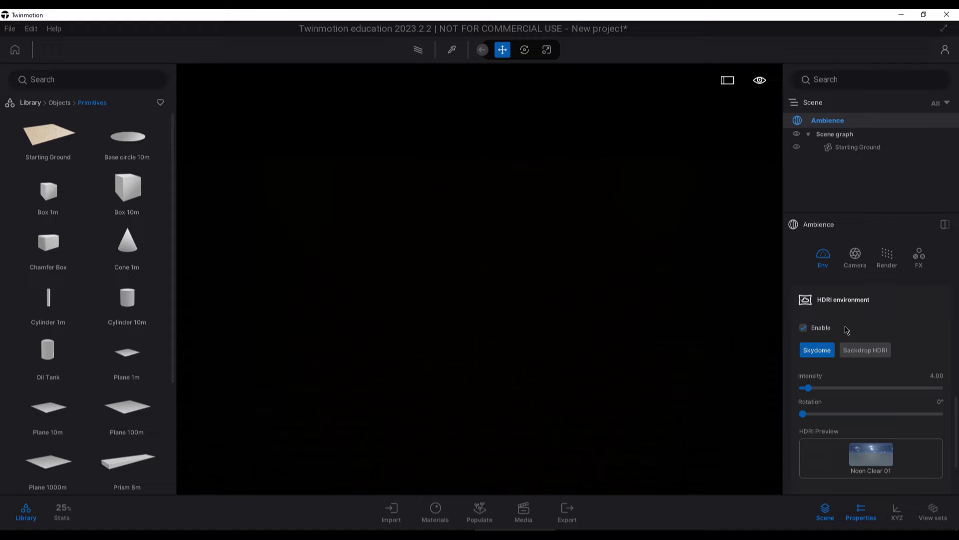
{"action": "scroll", "coordinate": [894, 325], "scroll_direction": "down", "scroll_amount": 1}
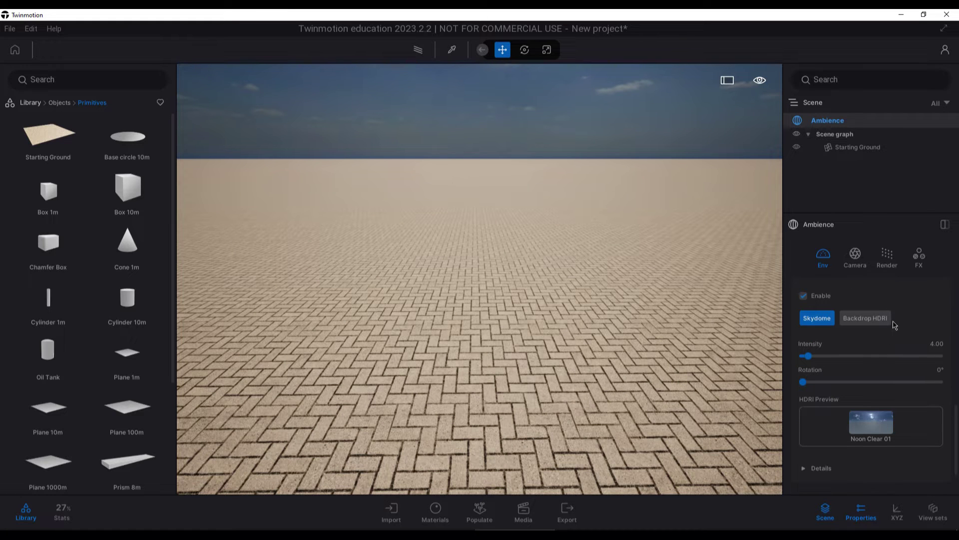
Assign the Studio24 map from the library's studio HDRI environments as the scene's HDRI
{"action": "left_click", "coordinate": [29, 103]}
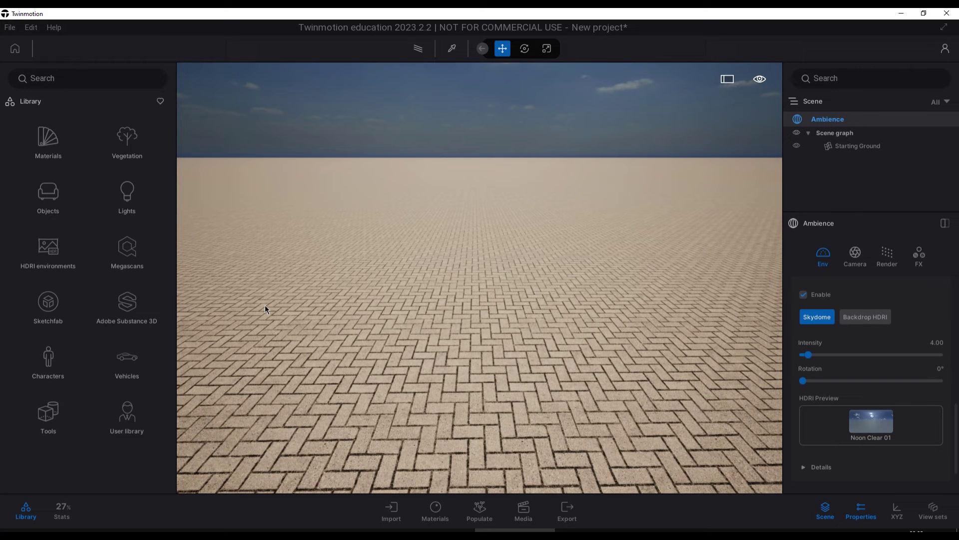
{"action": "left_click", "coordinate": [59, 251]}
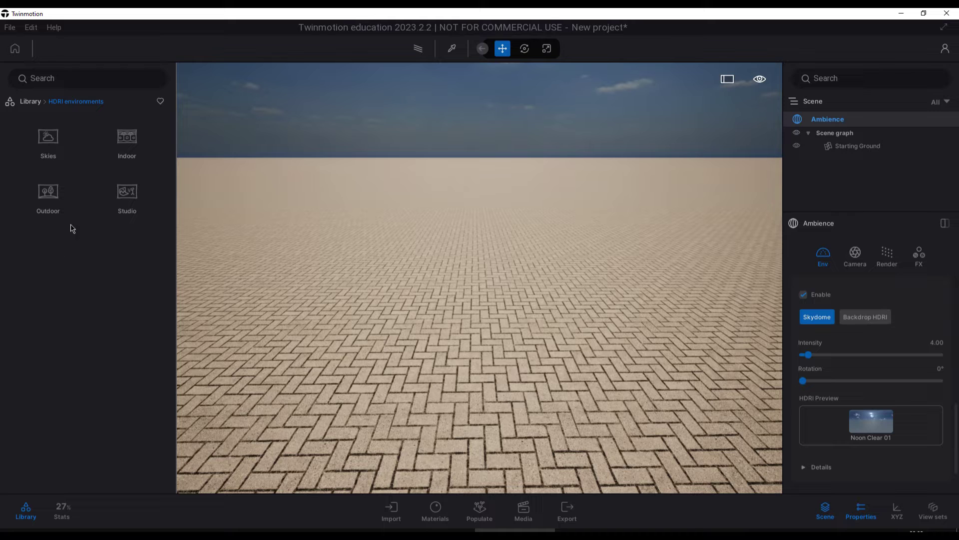
{"action": "left_click", "coordinate": [114, 194]}
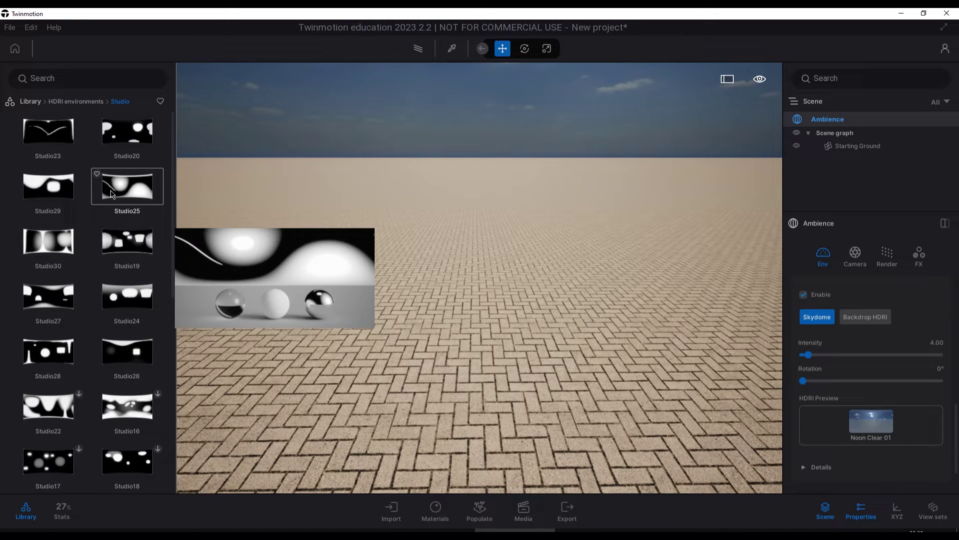
{"action": "mouse_move", "coordinate": [129, 292]}
{"action": "left_click_drag", "start_coordinate": [129, 299], "coordinate": [818, 411]}
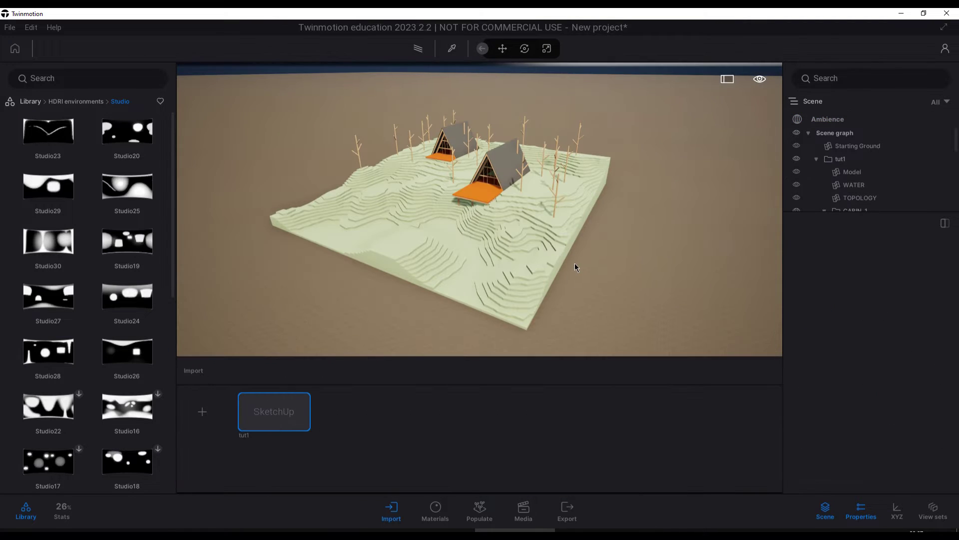
Create the first media image of the imported tut1 model and set its camera focal length to 85 mm
{"action": "left_click", "coordinate": [523, 510]}
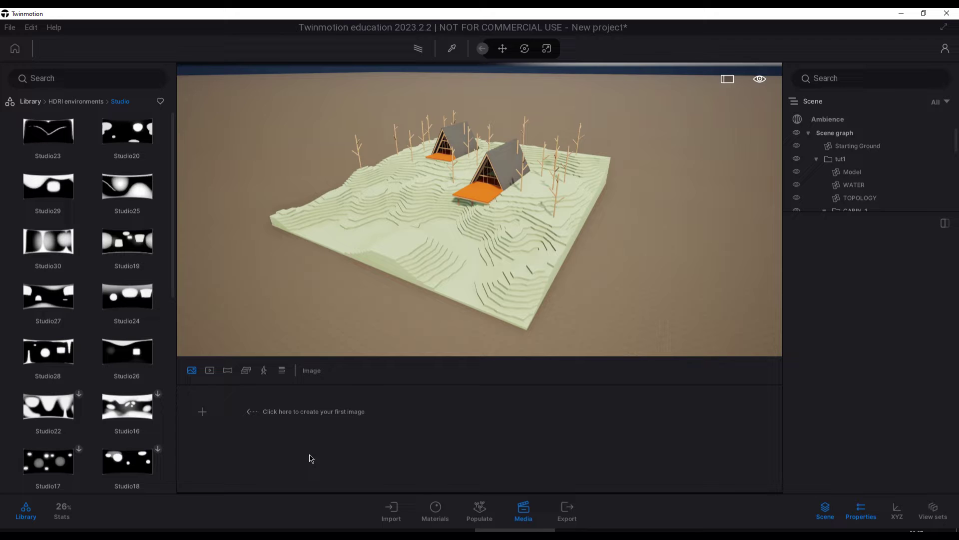
{"action": "left_click", "coordinate": [202, 411]}
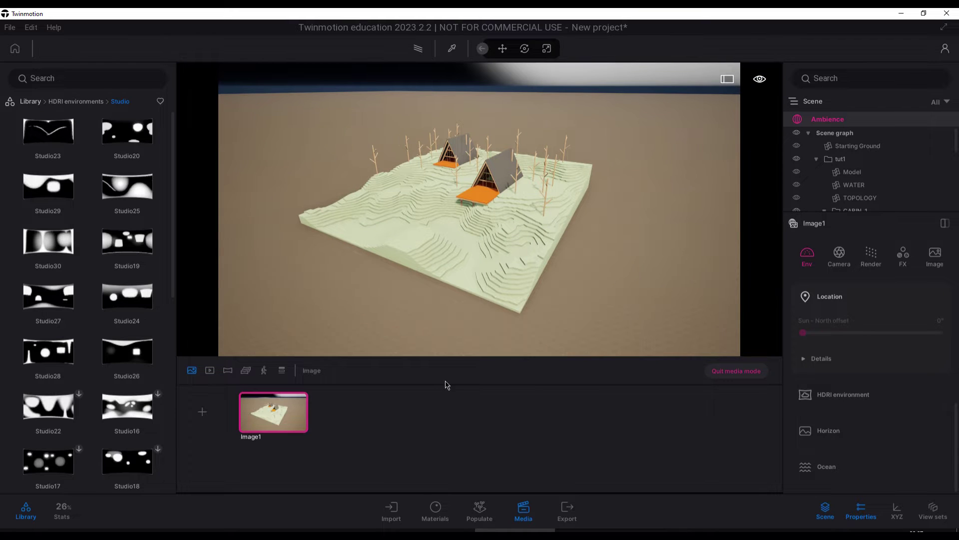
{"action": "left_click", "coordinate": [840, 255]}
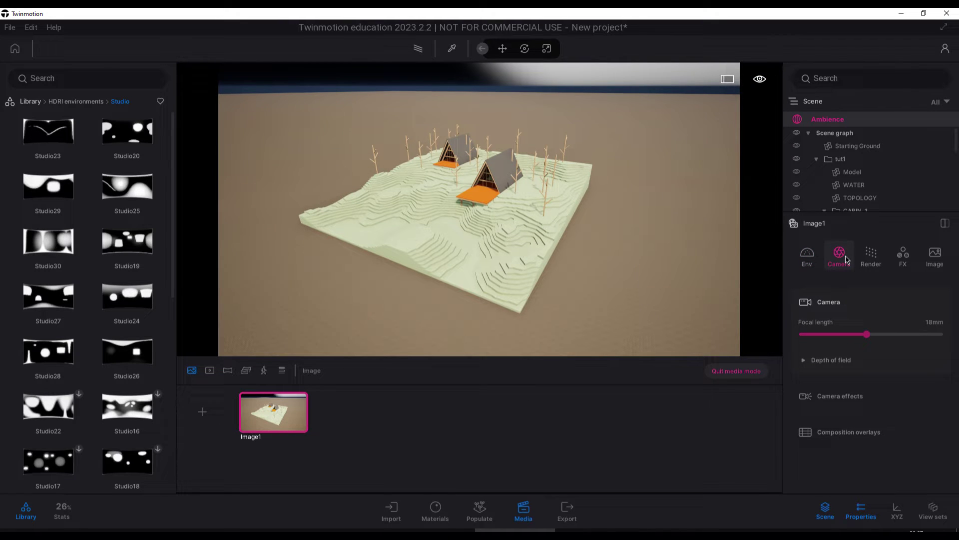
{"action": "left_click", "coordinate": [932, 322]}
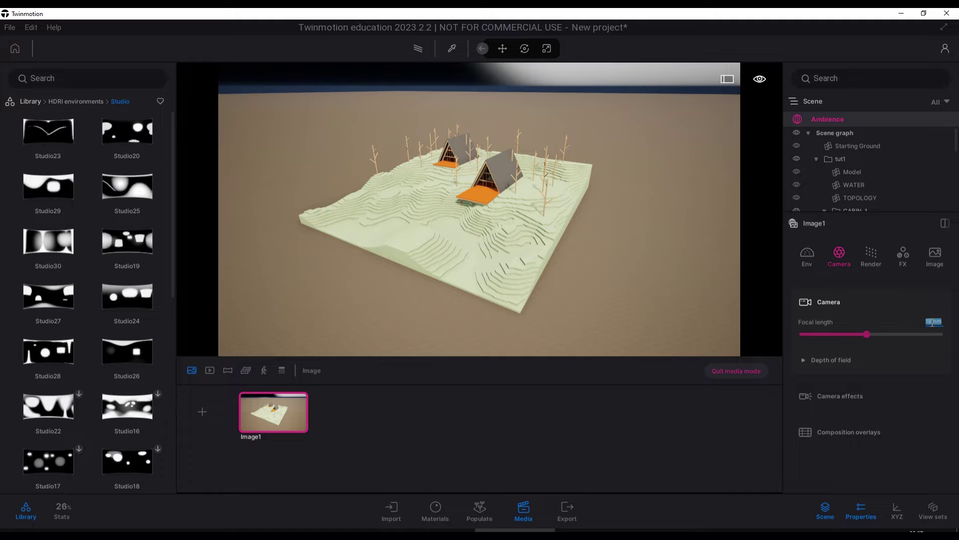
{"action": "type", "text": "85"}
{"action": "key", "text": "Return"}
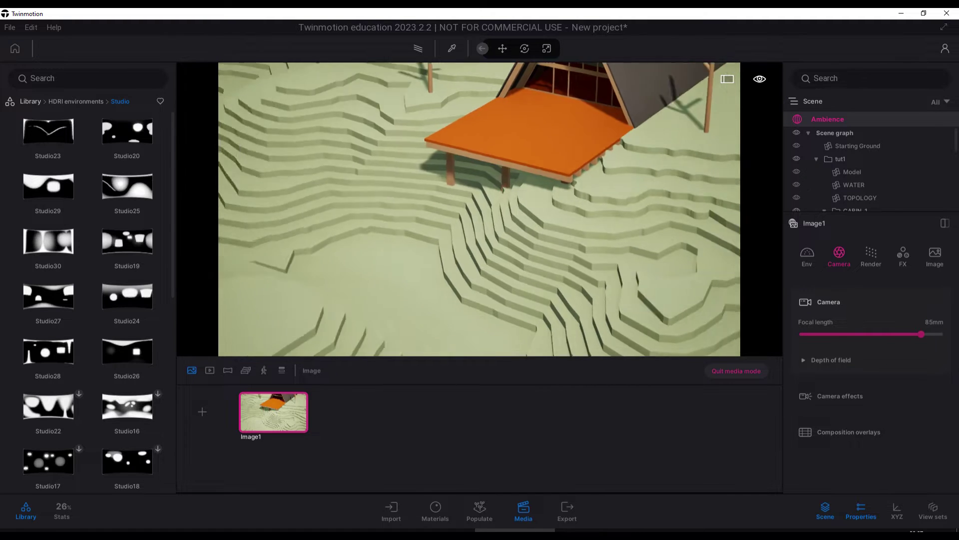
Move the camera back and reframe Image1 so the whole terrain with both cabins and all trees fits in view
{"action": "key", "text": "s"}
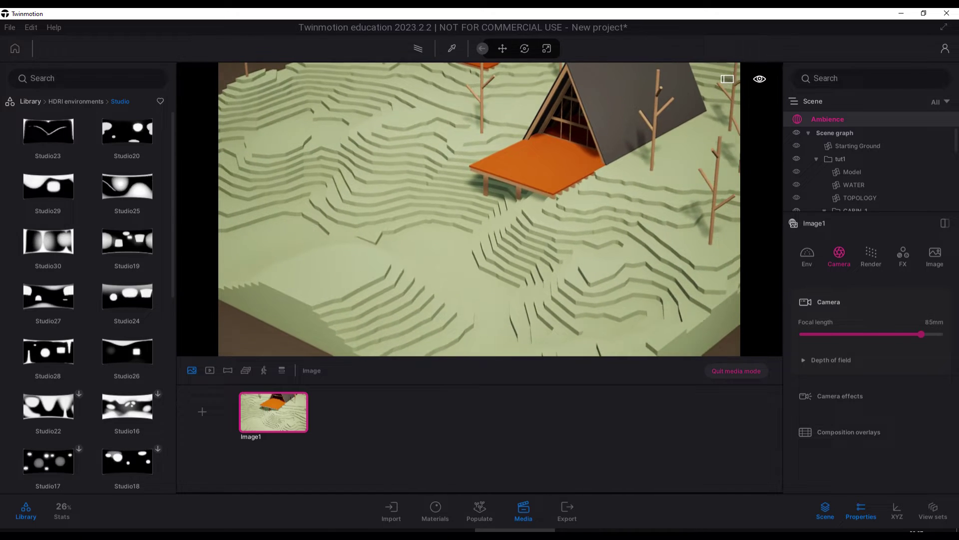
{"action": "key", "text": "s"}
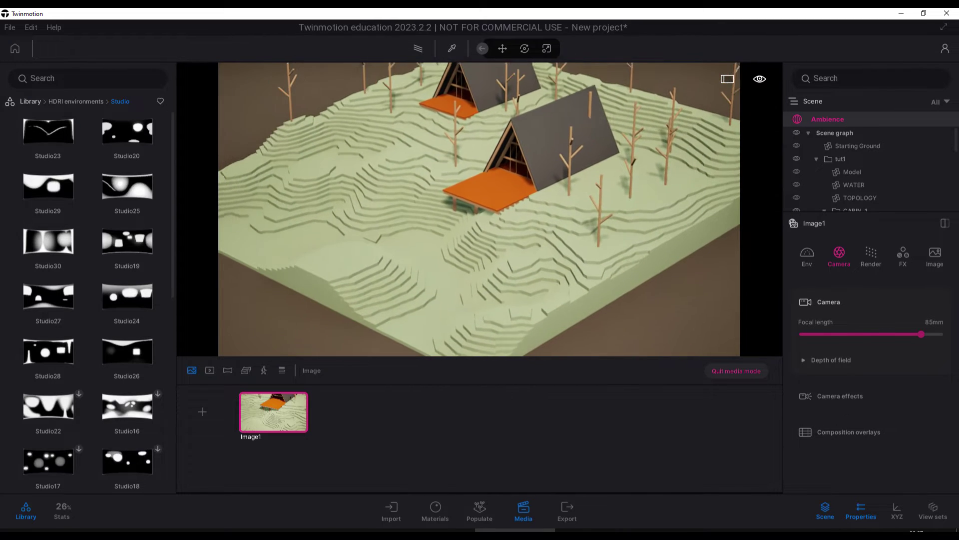
{"action": "key", "text": "Down"}
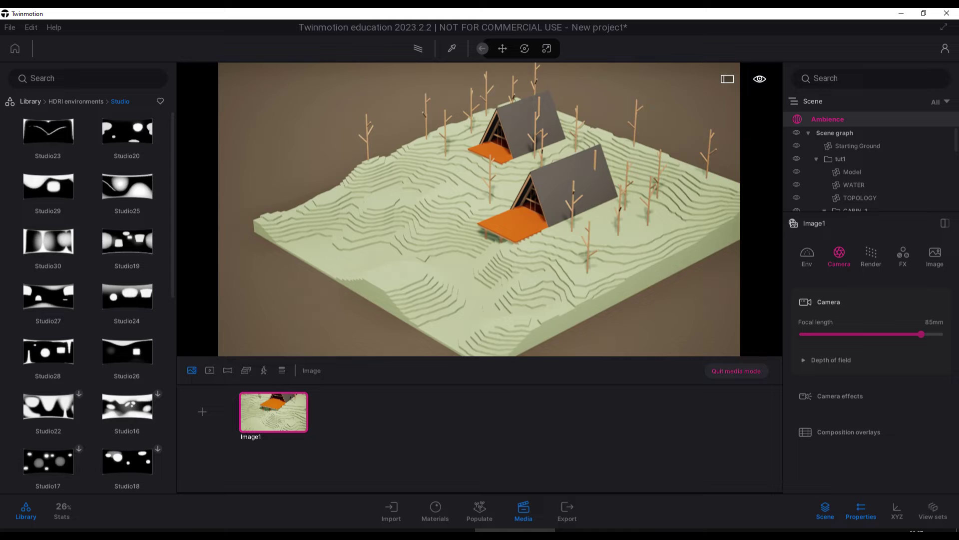
{"action": "key", "text": "s"}
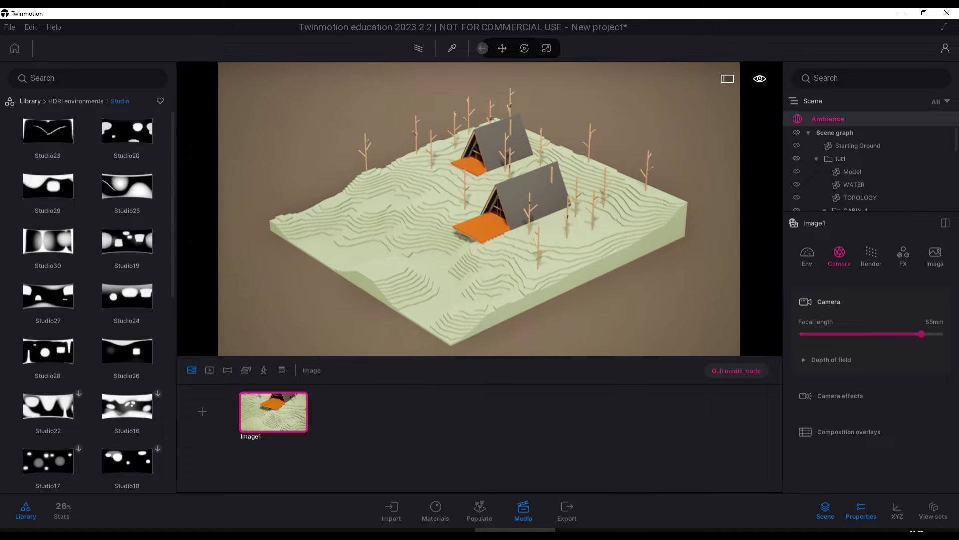
{"action": "key", "text": "d"}
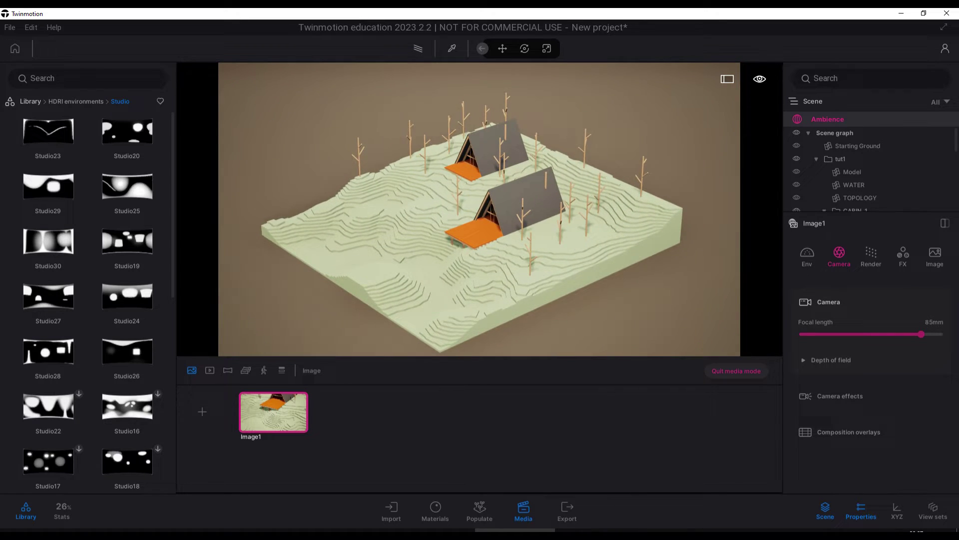
{"action": "right_click_drag", "start_coordinate": [479, 208], "coordinate": [477, 214]}
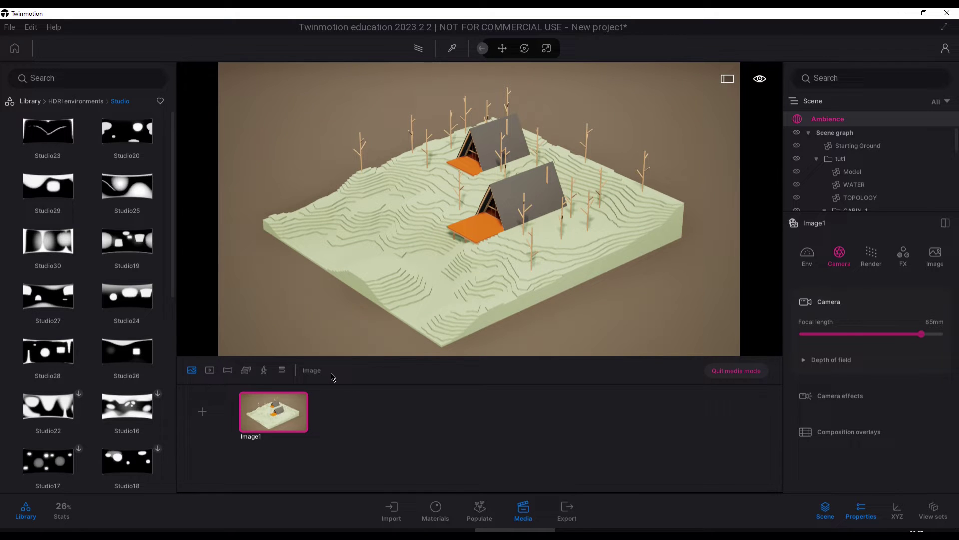
Render Image1 with the Path tracer at High quality and expand its quality details
{"action": "left_click", "coordinate": [874, 257]}
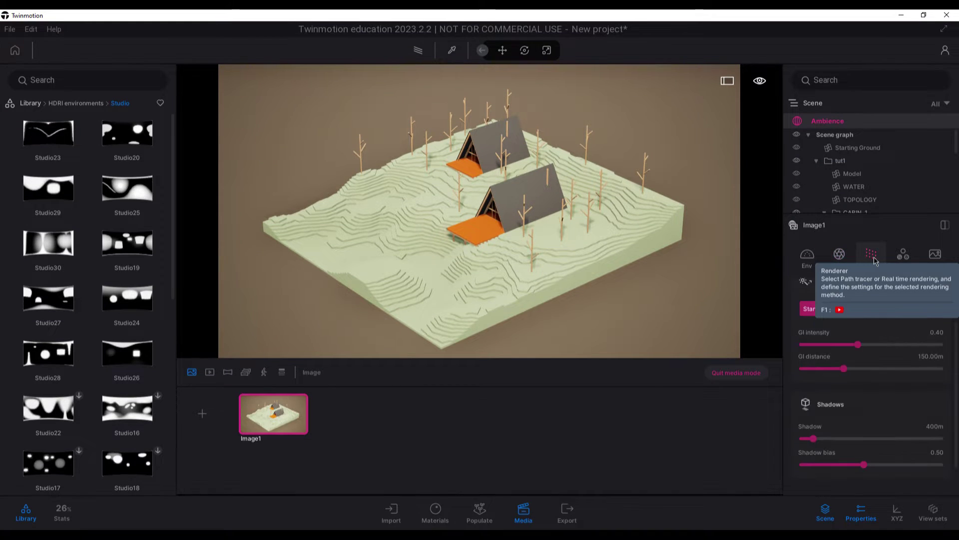
{"action": "scroll", "coordinate": [866, 326], "scroll_direction": "up", "scroll_amount": 2}
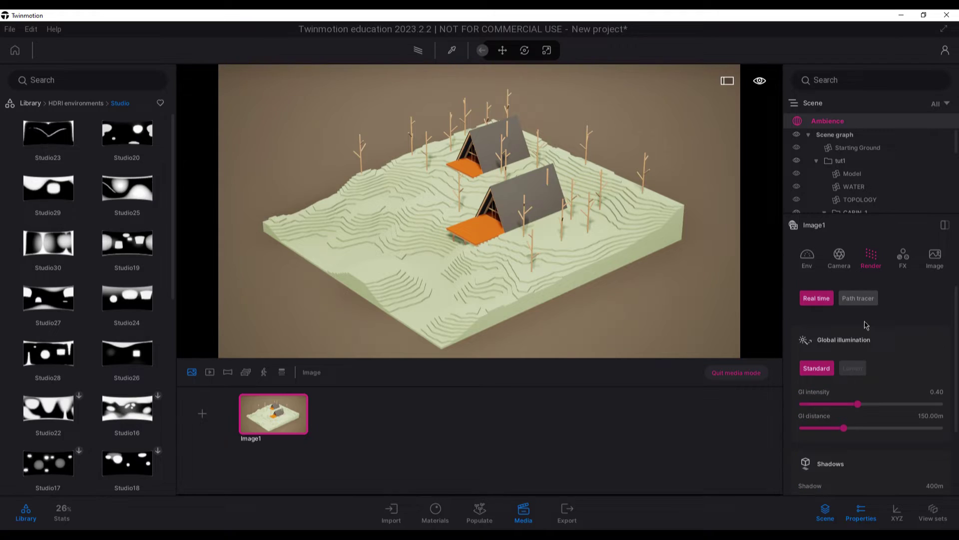
{"action": "left_click", "coordinate": [858, 298]}
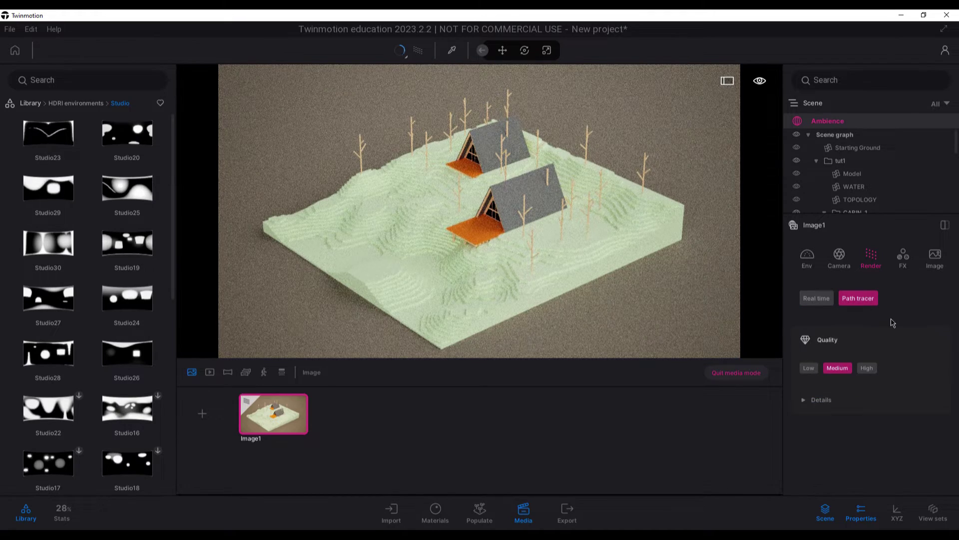
{"action": "left_click", "coordinate": [867, 368]}
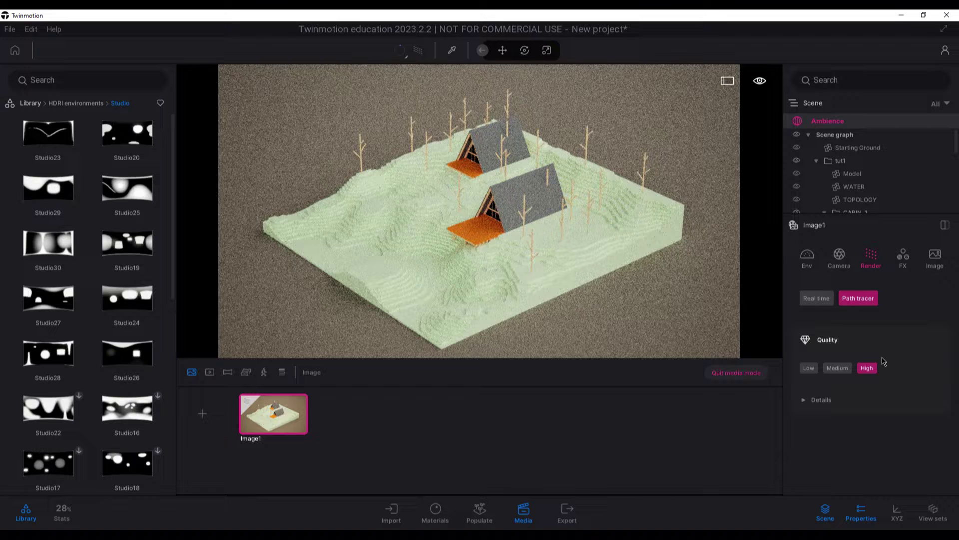
{"action": "left_click", "coordinate": [819, 399]}
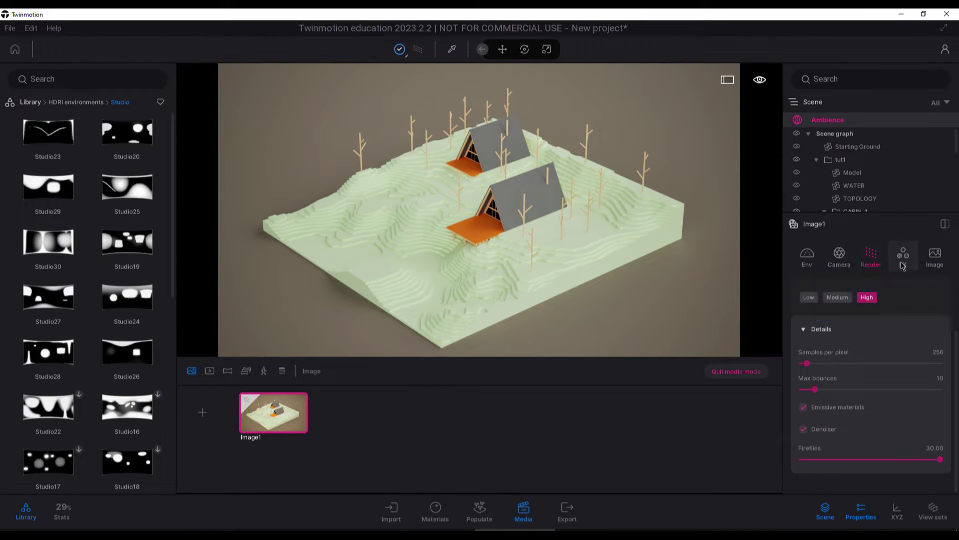
Set Image1's output size to 4K UHD 3840x2160 and check the additional format details
{"action": "left_click", "coordinate": [934, 257]}
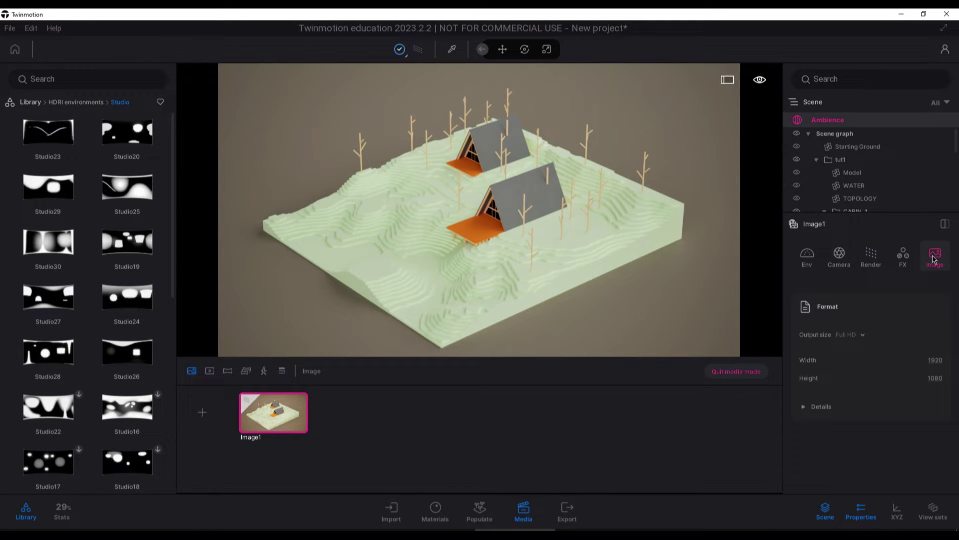
{"action": "left_click", "coordinate": [859, 338]}
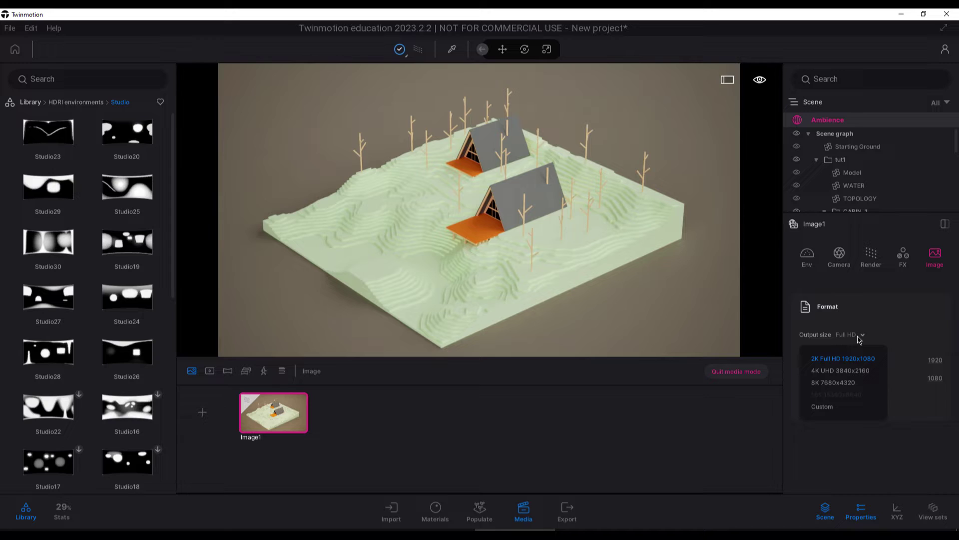
{"action": "left_click", "coordinate": [846, 370]}
{"action": "left_click", "coordinate": [835, 412]}
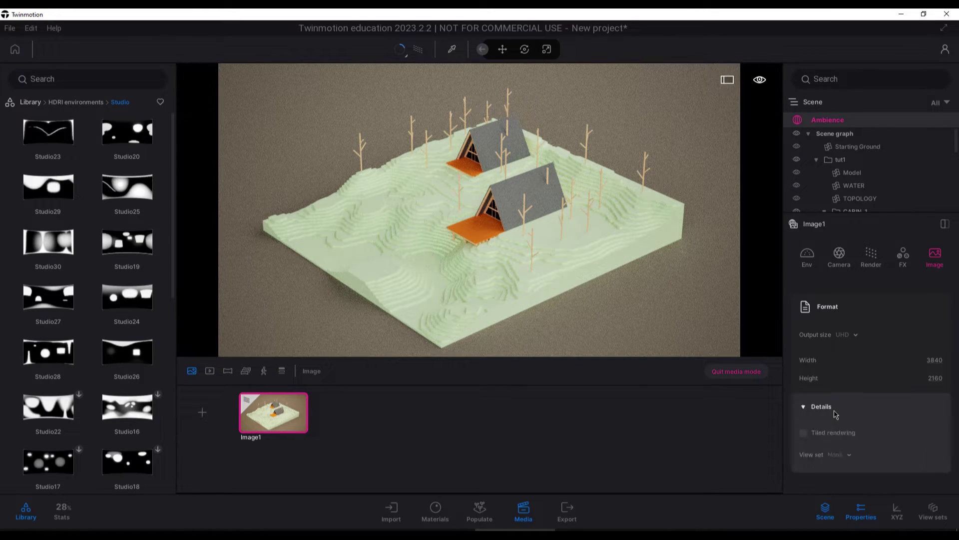
{"action": "left_click", "coordinate": [835, 409]}
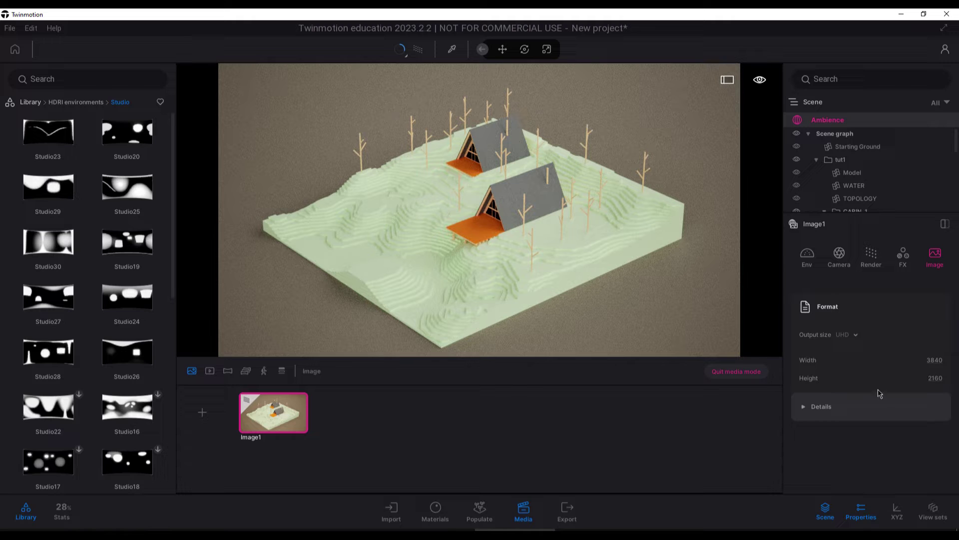
Rotate the Studio24 HDRI environment in Image1 to change the direction of the lighting
{"action": "left_click", "coordinate": [808, 255]}
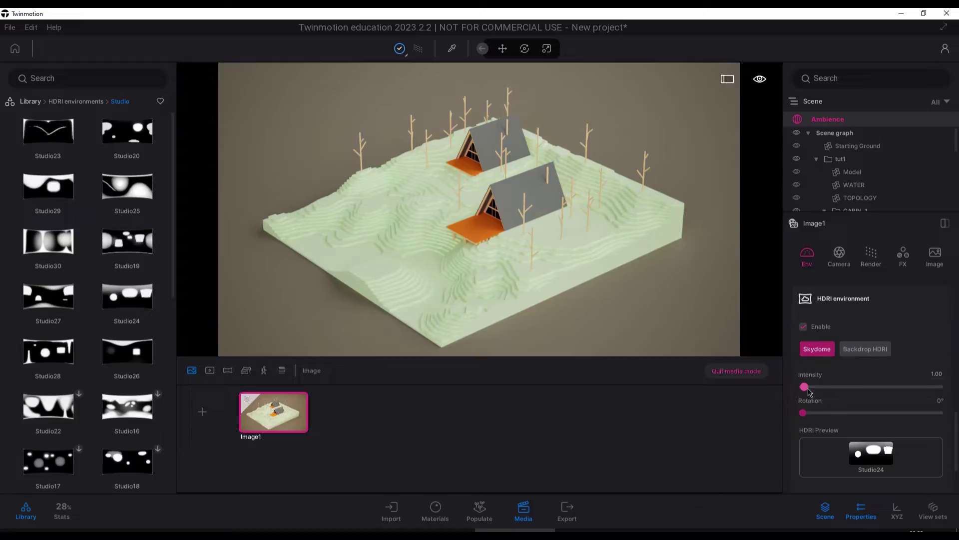
{"action": "scroll", "coordinate": [841, 393], "scroll_direction": "down", "scroll_amount": 1}
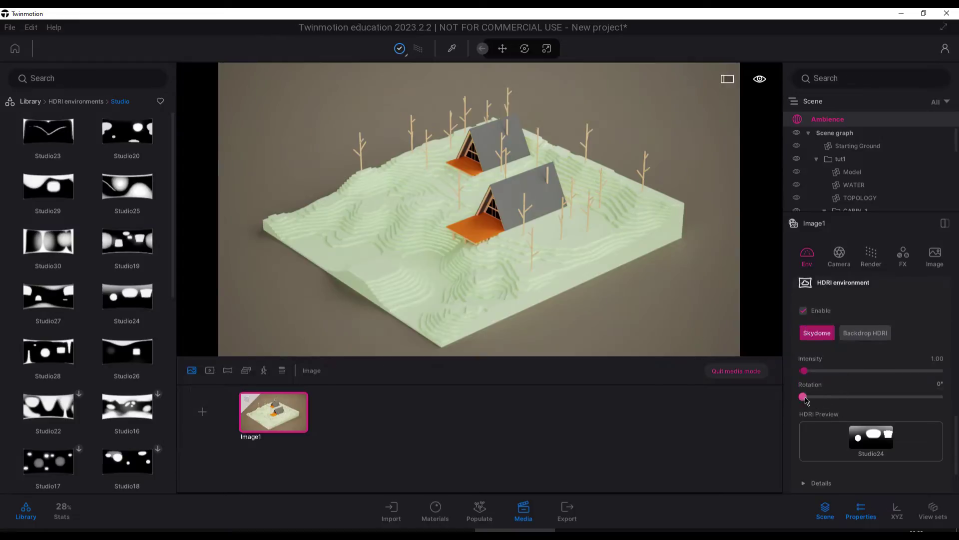
{"action": "left_click_drag", "start_coordinate": [805, 397], "coordinate": [881, 396]}
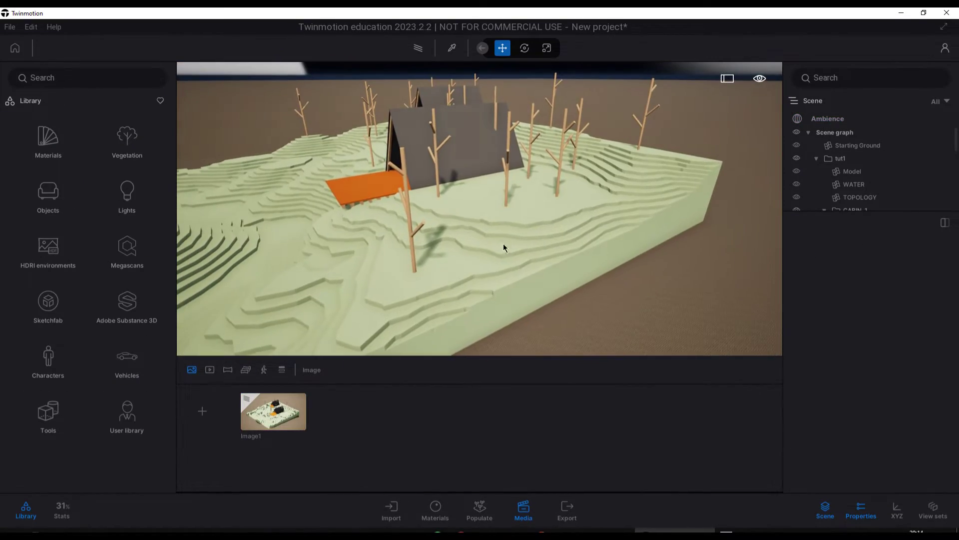
Apply the Rough plastic material from the library's plastic materials to the terrain, using Replace material and the object's own UVs
{"action": "left_click", "coordinate": [48, 140]}
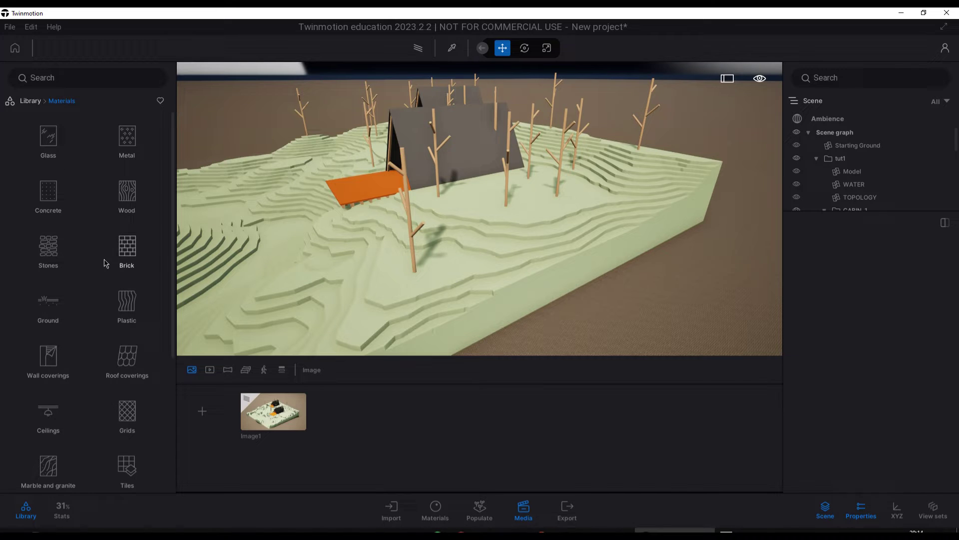
{"action": "left_click", "coordinate": [126, 303]}
{"action": "scroll", "coordinate": [123, 234], "scroll_direction": "down", "scroll_amount": 2}
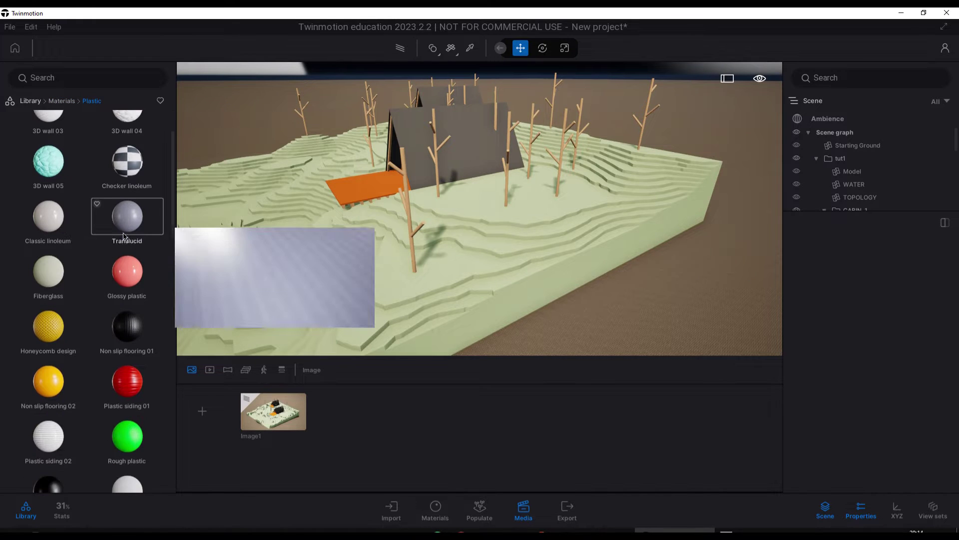
{"action": "scroll", "coordinate": [128, 300], "scroll_direction": "down", "scroll_amount": 2}
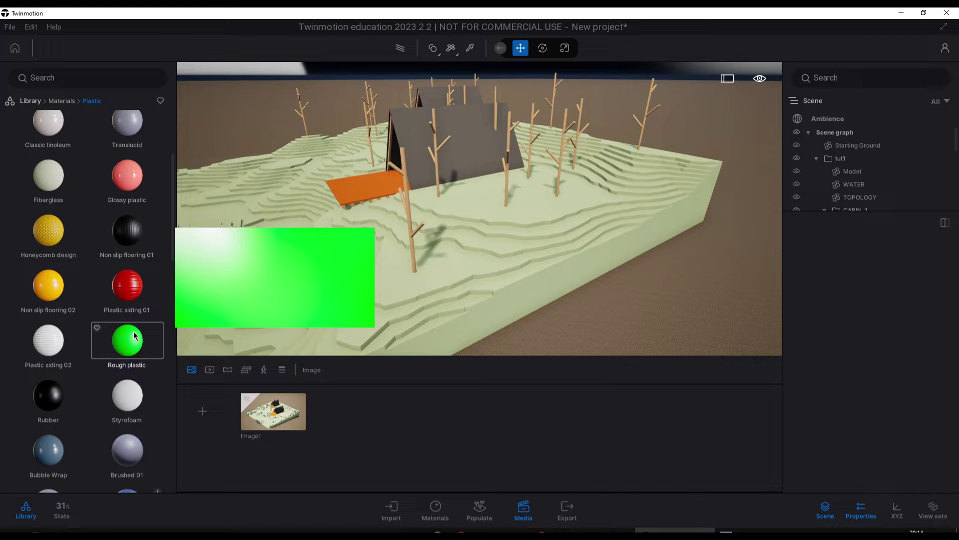
{"action": "left_click", "coordinate": [435, 48]}
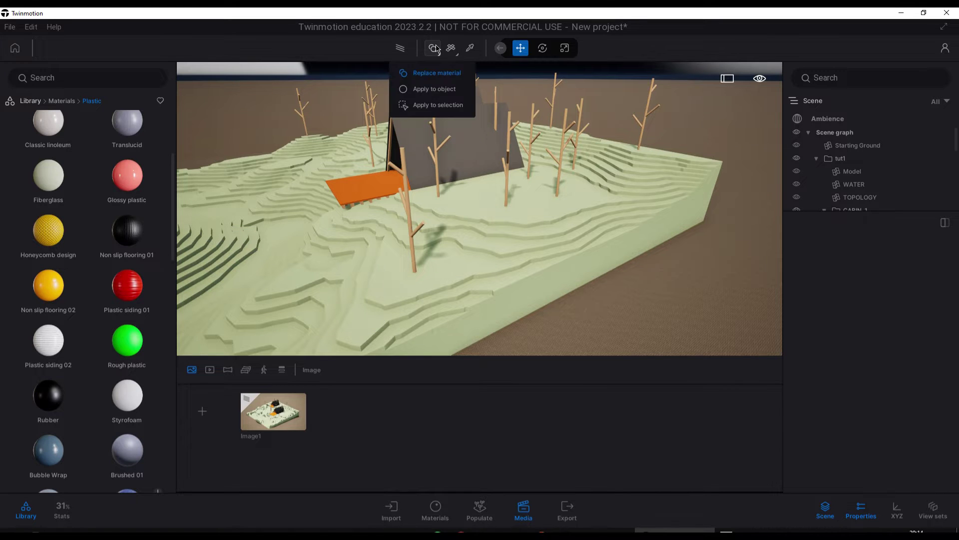
{"action": "left_click", "coordinate": [452, 48]}
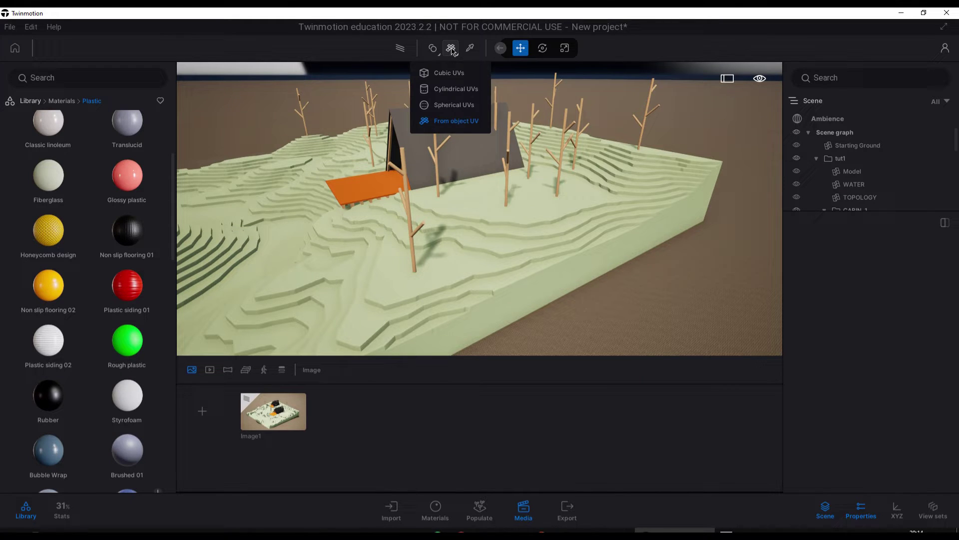
{"action": "left_click_drag", "start_coordinate": [129, 341], "coordinate": [505, 232]}
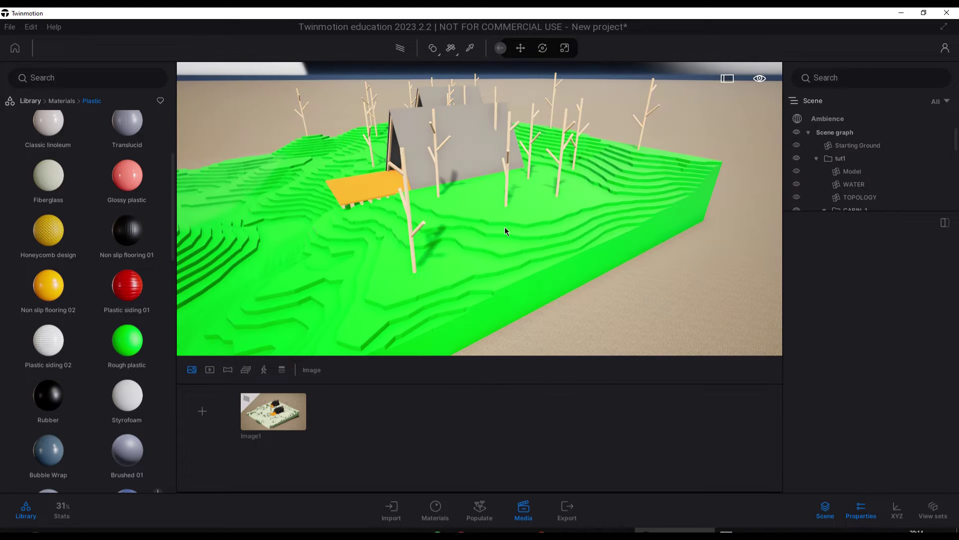
Change the terrain's Rough plastic colour to the pasted hex value DBE5E8
{"action": "left_click", "coordinate": [936, 369]}
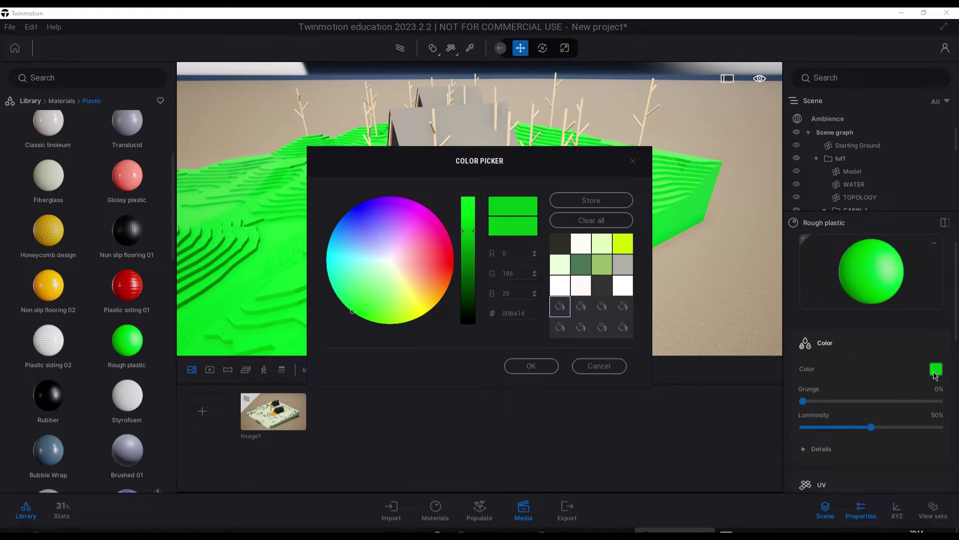
{"action": "double_click", "coordinate": [517, 313]}
{"action": "type", "text": "DBE5E8"}
{"action": "key", "text": "Return"}
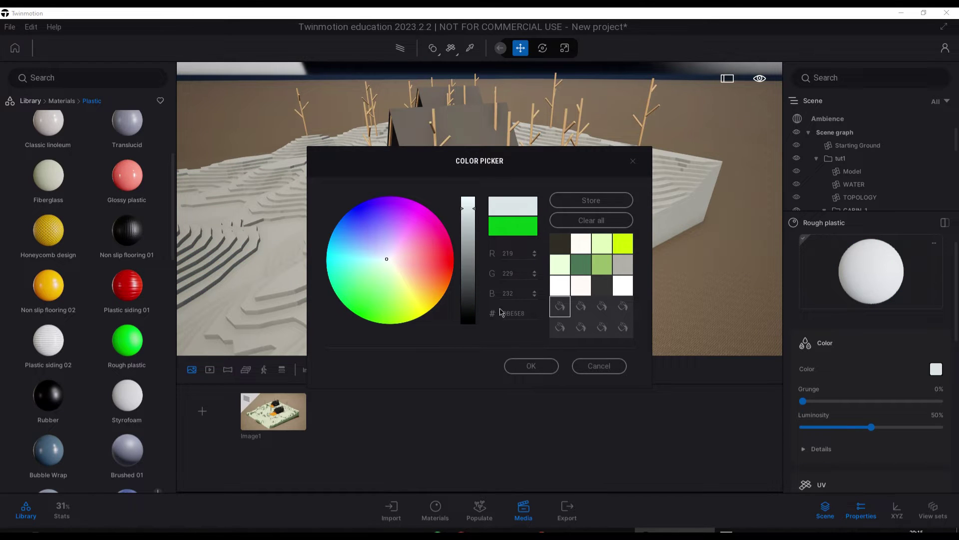
{"action": "left_click", "coordinate": [531, 367]}
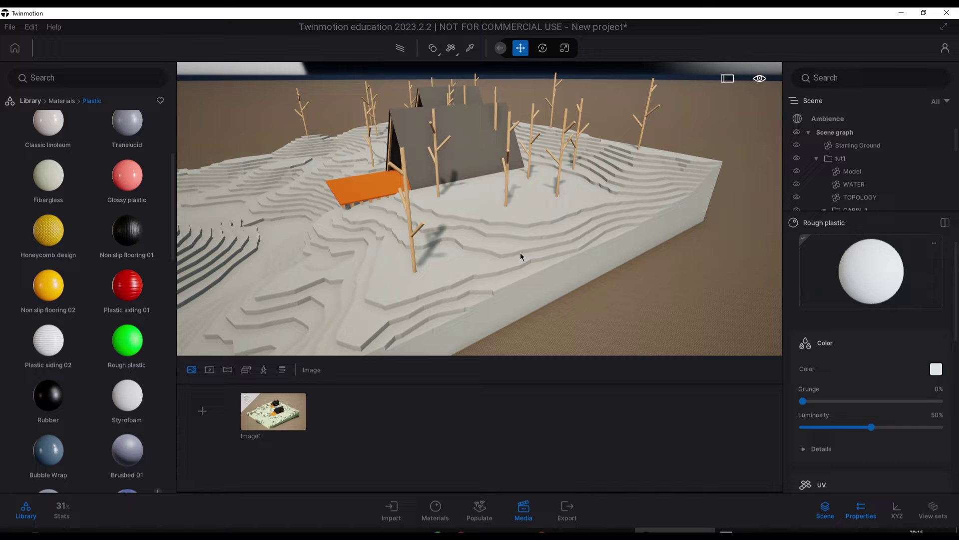
Create Image2 from the current close-up view and compare it with the Image1 render
{"action": "left_click", "coordinate": [208, 415]}
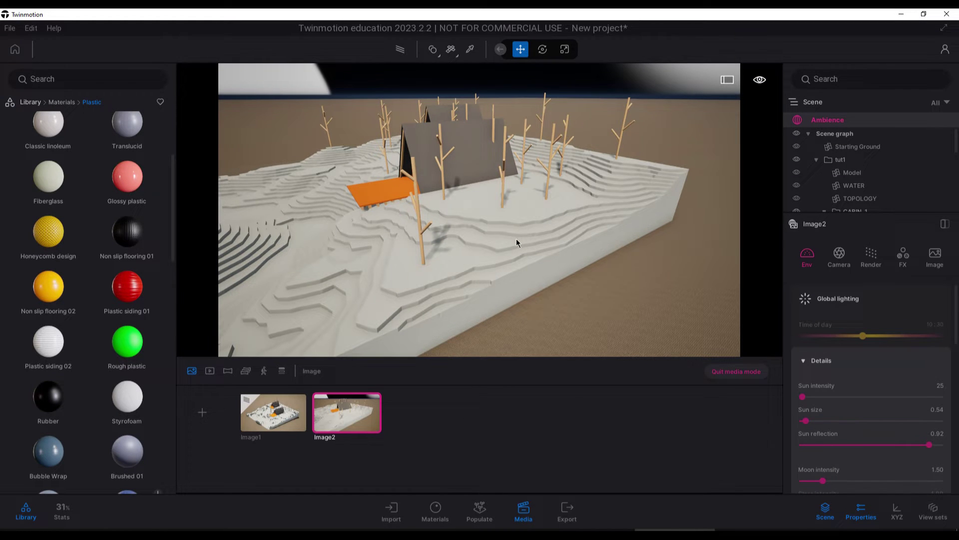
{"action": "right_click_drag", "start_coordinate": [517, 240], "coordinate": [492, 288]}
{"action": "scroll", "coordinate": [523, 253], "scroll_direction": "up", "scroll_amount": 3}
{"action": "scroll", "coordinate": [492, 287], "scroll_direction": "down", "scroll_amount": 1}
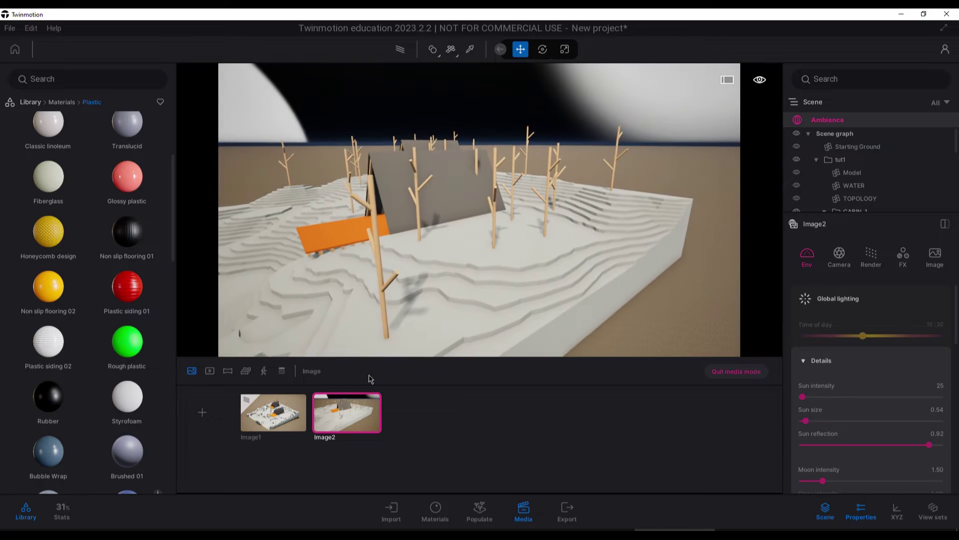
{"action": "left_click", "coordinate": [284, 419]}
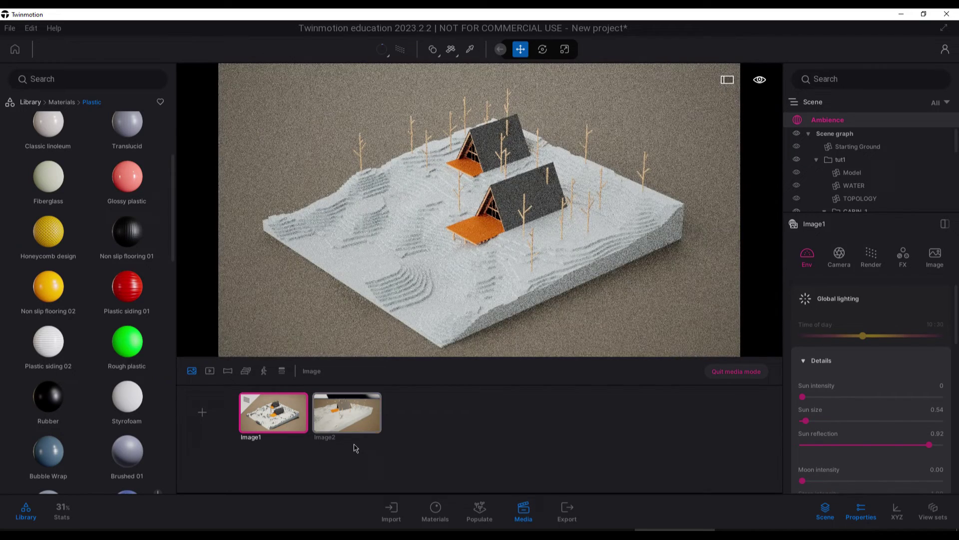
{"action": "left_click", "coordinate": [353, 425]}
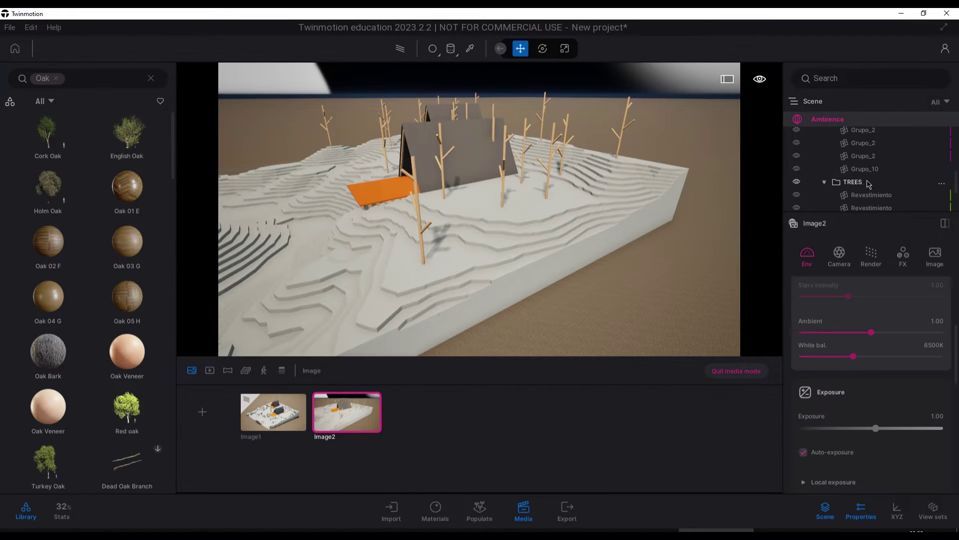
Isolate the TREES container in the scene graph and select all of its children
{"action": "left_click", "coordinate": [869, 183]}
{"action": "right_click", "coordinate": [872, 183]}
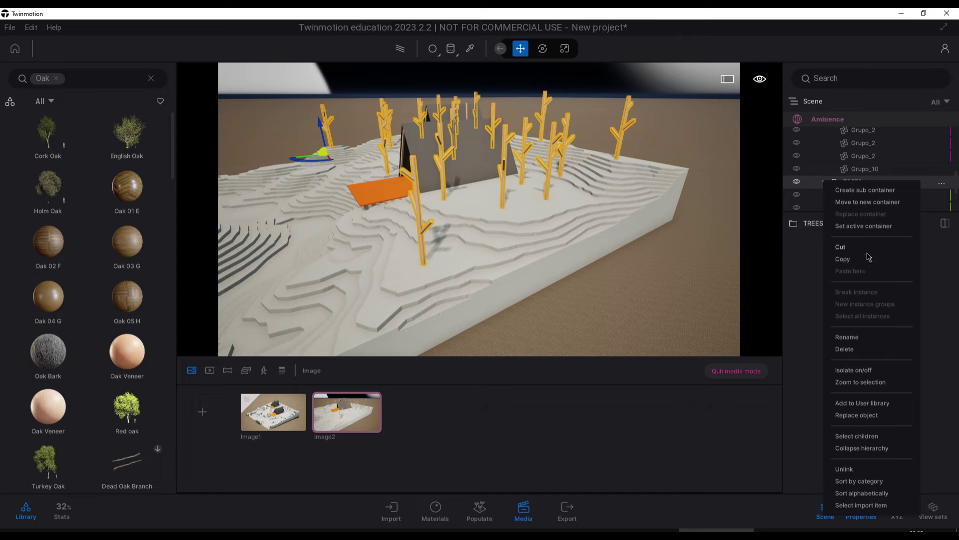
{"action": "left_click", "coordinate": [857, 371]}
{"action": "right_click", "coordinate": [870, 186]}
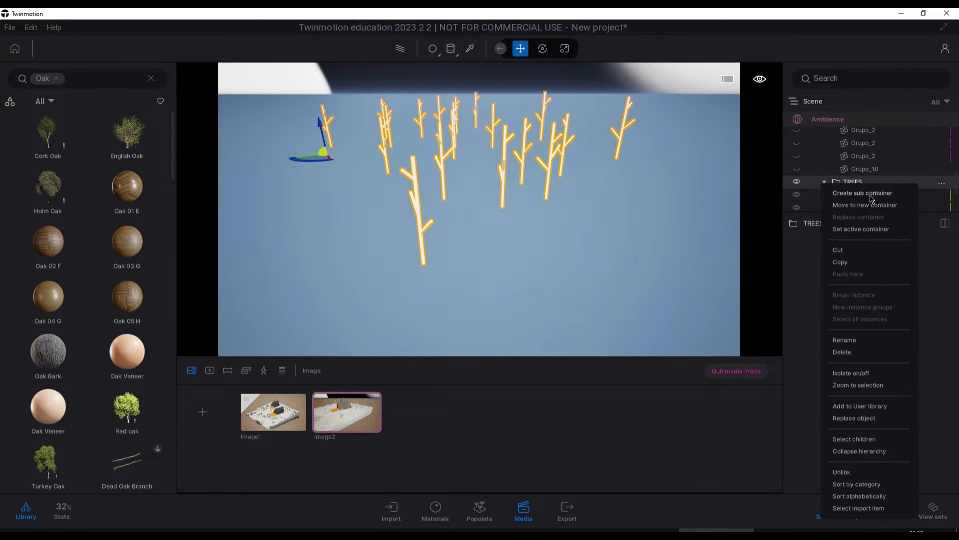
{"action": "left_click", "coordinate": [862, 439]}
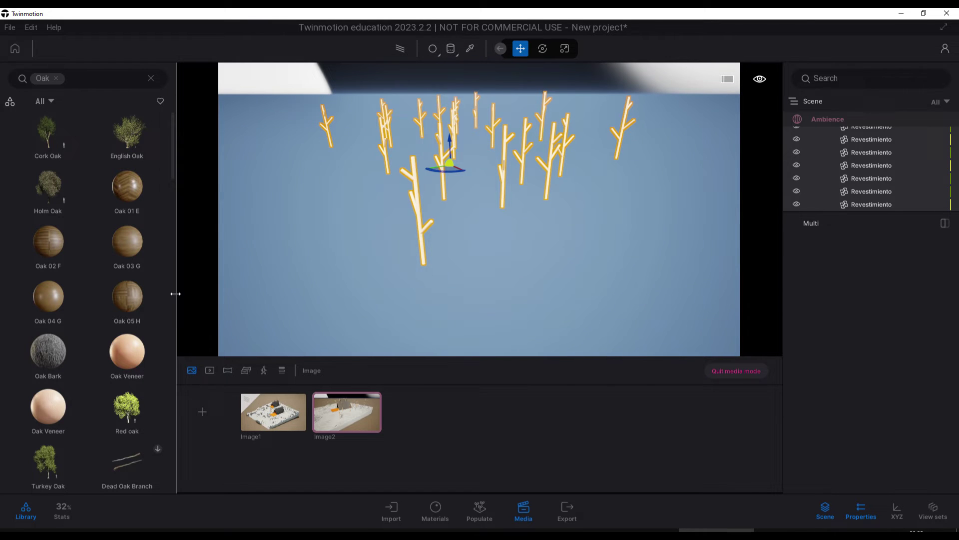
Apply the Oak Veneer material to all the selected trees and inspect it up close with the material picker
{"action": "left_click_drag", "start_coordinate": [128, 352], "coordinate": [415, 168]}
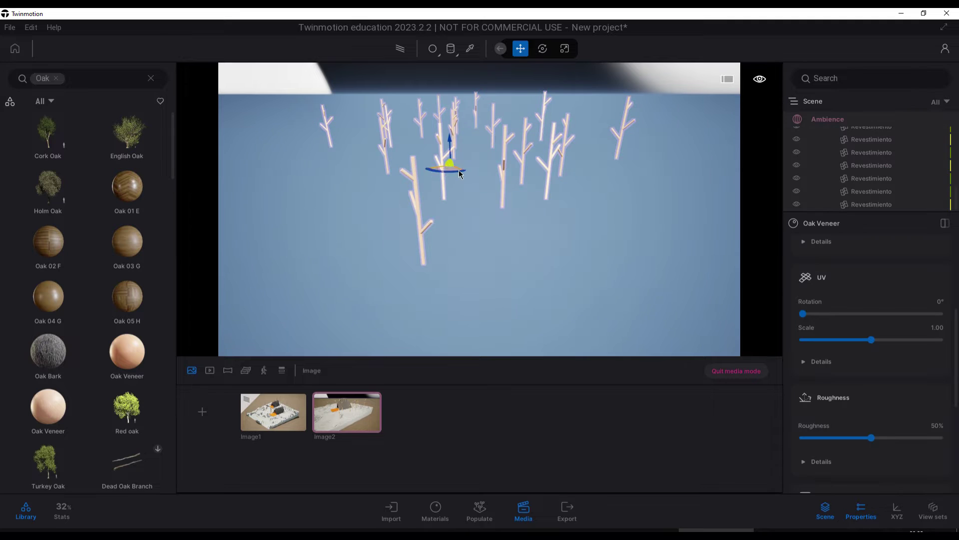
{"action": "right_click_drag", "start_coordinate": [452, 171], "coordinate": [587, 126]}
{"action": "key", "text": "w"}
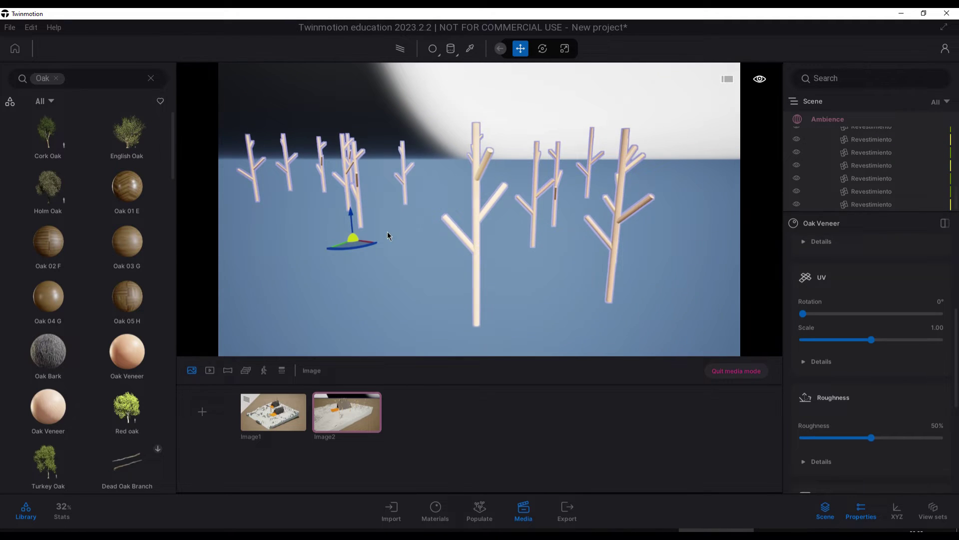
{"action": "left_click", "coordinate": [469, 48]}
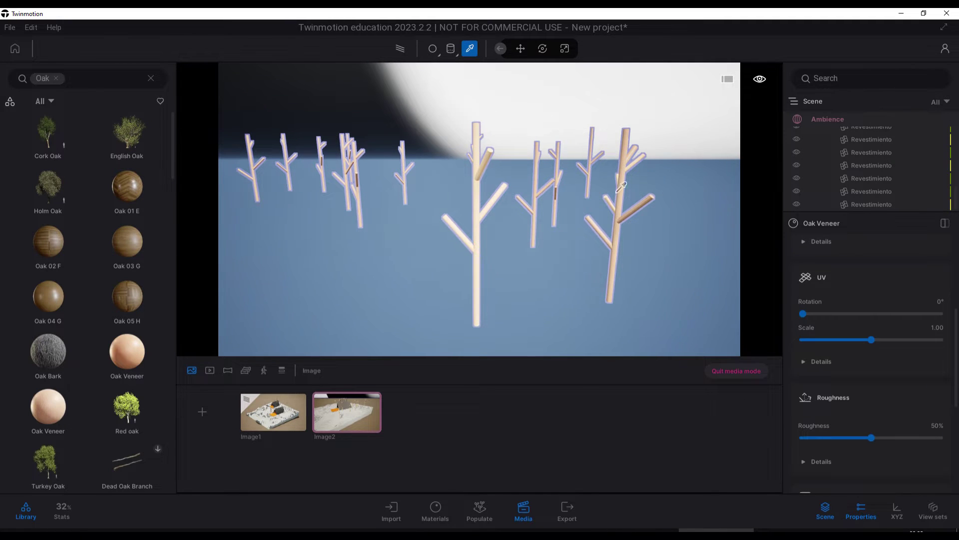
{"action": "scroll", "coordinate": [820, 298], "scroll_direction": "up", "scroll_amount": 5}
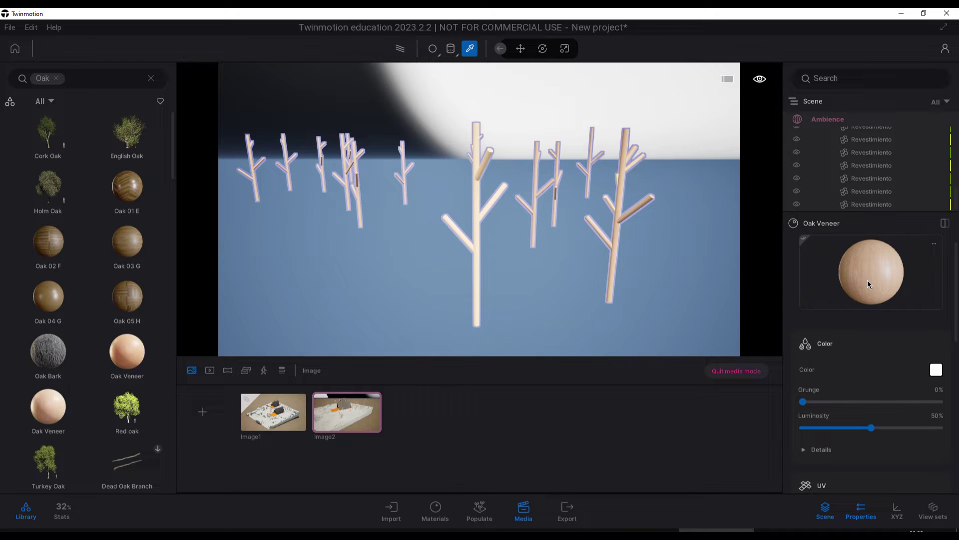
{"action": "left_click", "coordinate": [517, 203]}
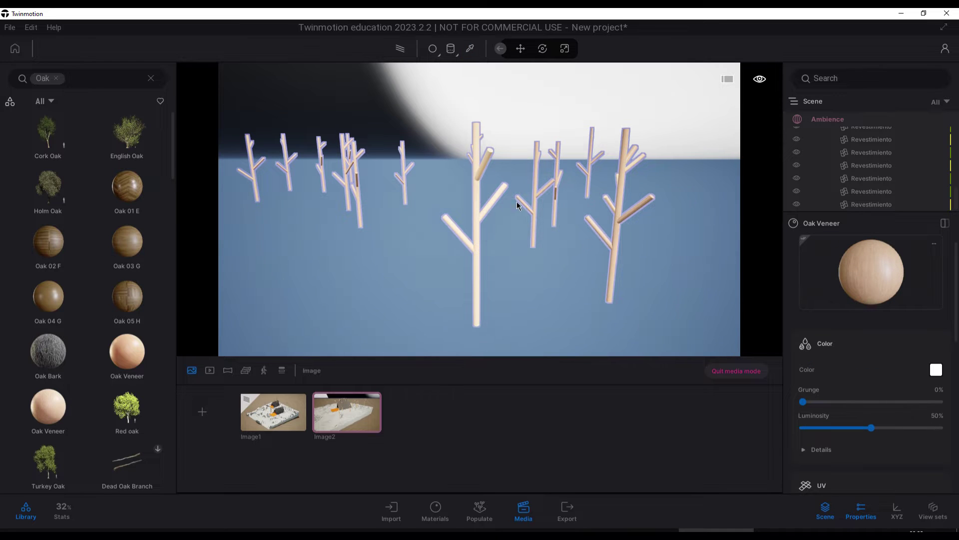
Back away from the trees and turn off isolation so the whole model shows again
{"action": "left_click", "coordinate": [478, 165]}
{"action": "key", "text": "s"}
{"action": "right_click_drag", "start_coordinate": [478, 165], "coordinate": [549, 135]}
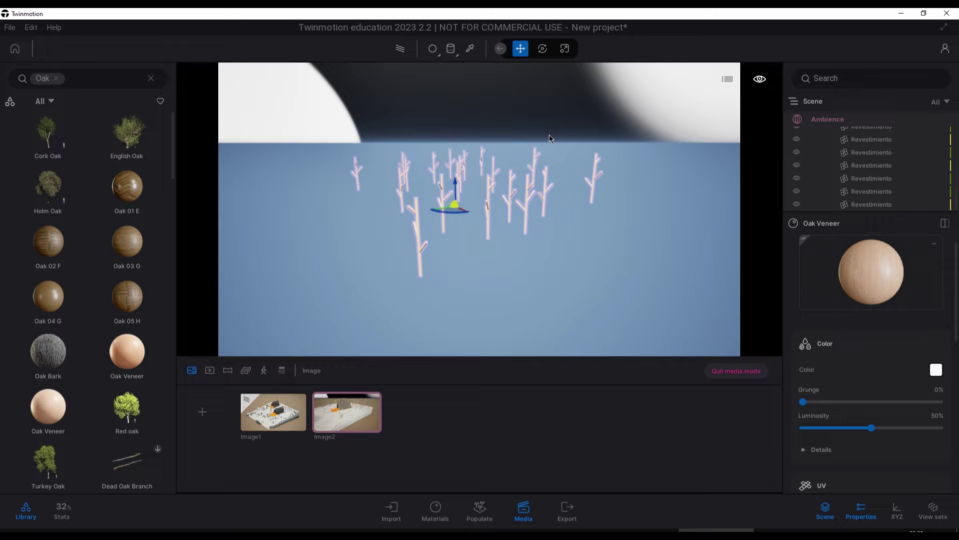
{"action": "right_click", "coordinate": [844, 153]}
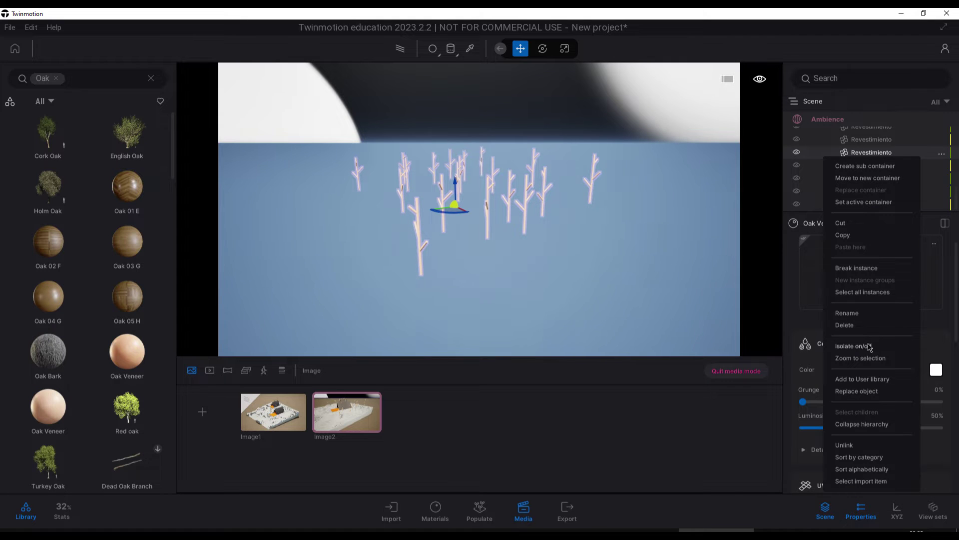
{"action": "left_click", "coordinate": [852, 346]}
Switch the texture mapping to Cubic UVs and apply Oak Veneer to the cabins' timber frame
{"action": "left_click", "coordinate": [452, 49]}
{"action": "left_click", "coordinate": [451, 73]}
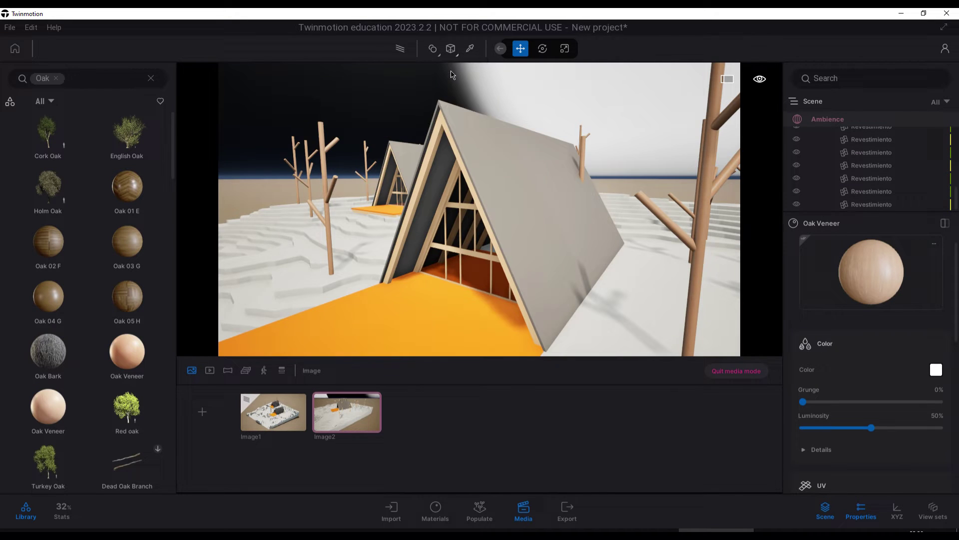
{"action": "scroll", "coordinate": [349, 239], "scroll_direction": "up", "scroll_amount": 3}
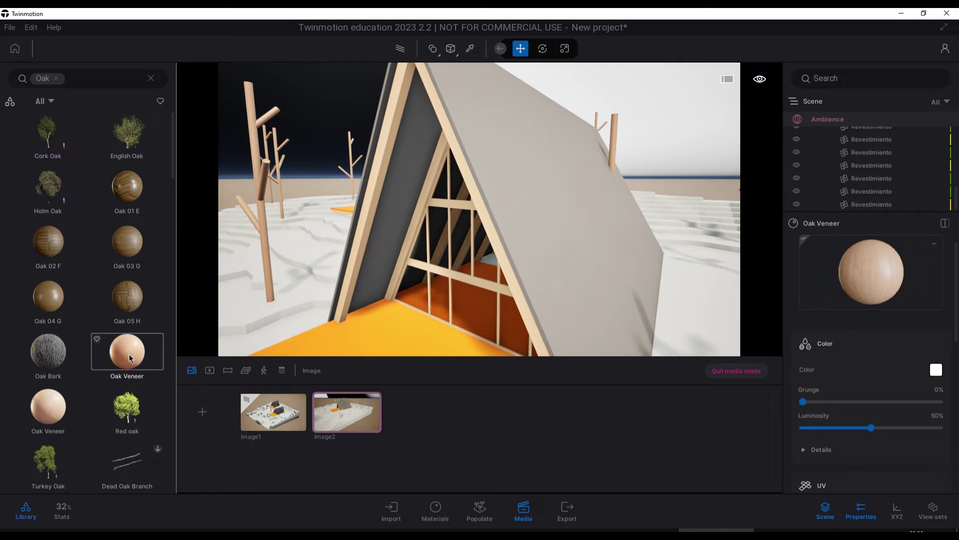
{"action": "left_click_drag", "start_coordinate": [129, 354], "coordinate": [454, 142]}
{"action": "left_click_drag", "start_coordinate": [454, 143], "coordinate": [454, 143]}
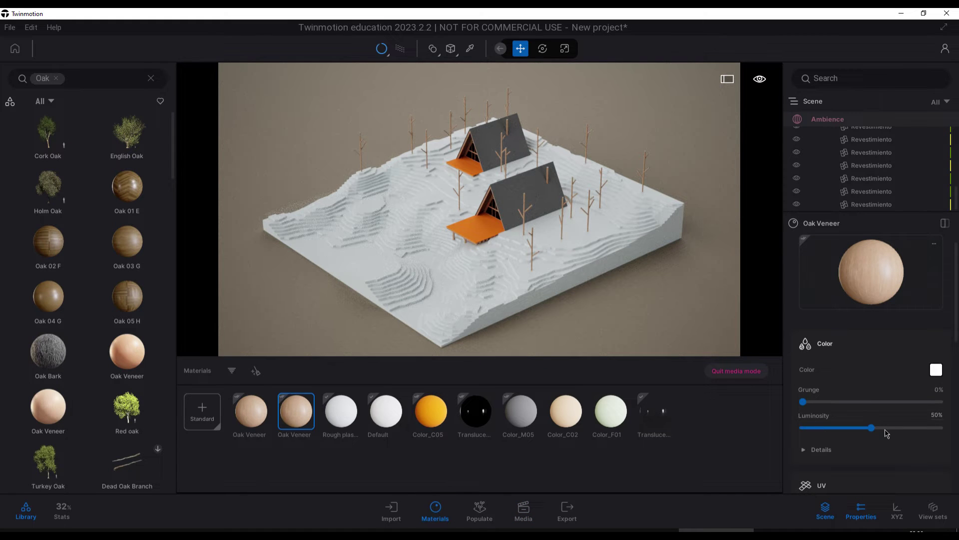
Set the luminosity of both Oak Veneer materials, the cabin frame's and the trees', to 100%
{"action": "left_click_drag", "start_coordinate": [887, 430], "coordinate": [948, 427]}
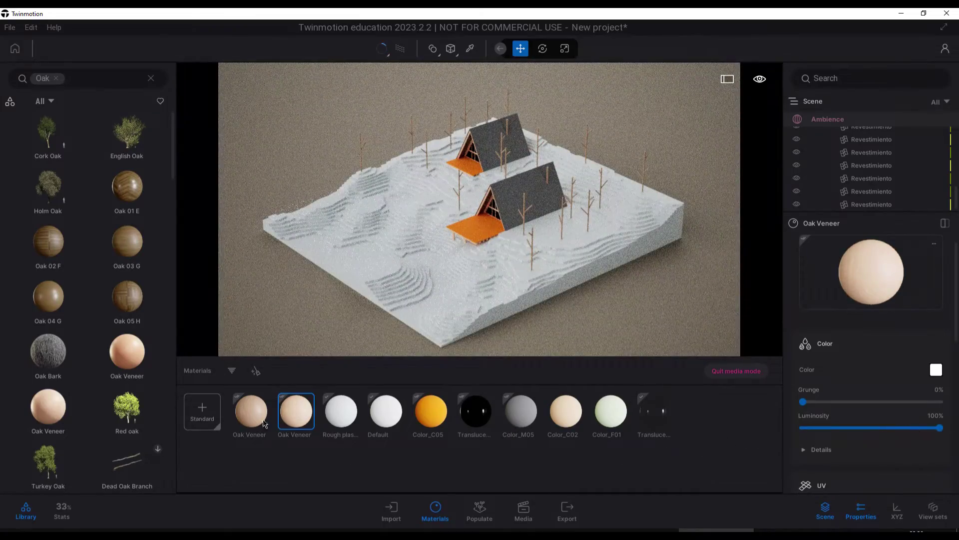
{"action": "left_click", "coordinate": [243, 415]}
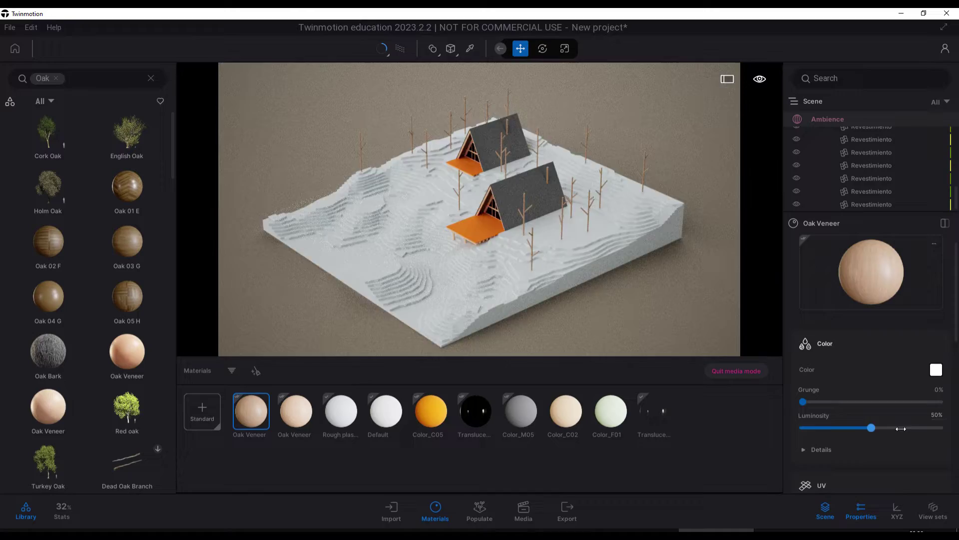
{"action": "left_click_drag", "start_coordinate": [957, 430], "coordinate": [957, 430]}
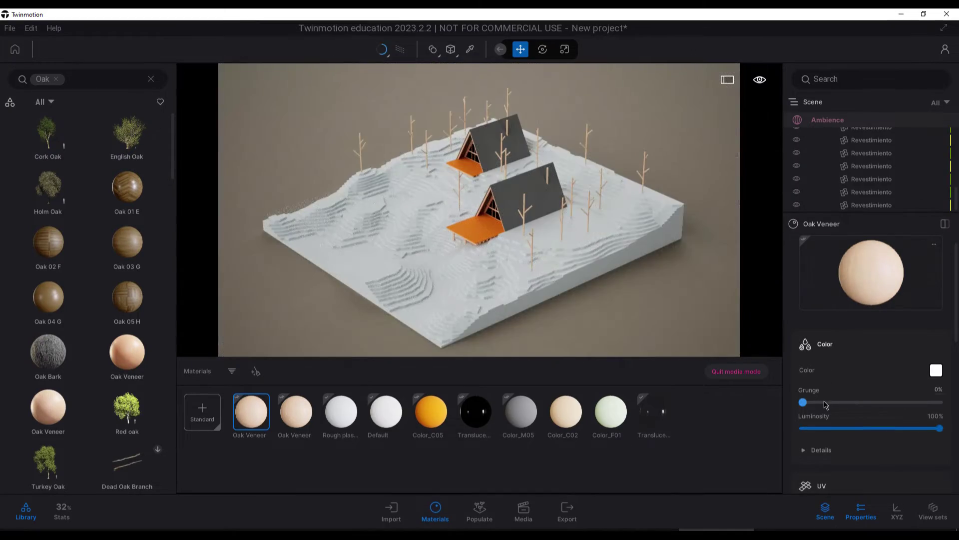
Set the trees' Oak Veneer material to 43% grunge and 100% roughness
{"action": "left_click", "coordinate": [860, 402]}
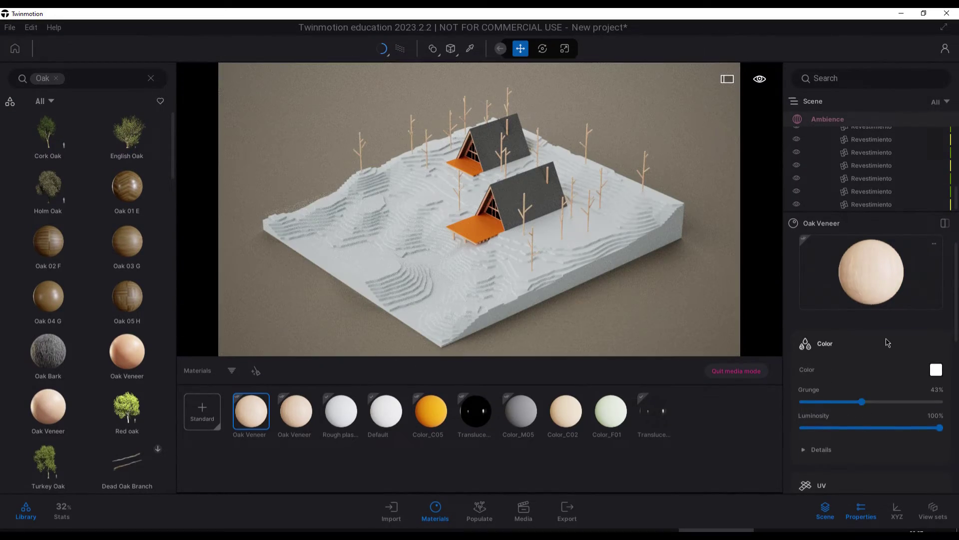
{"action": "scroll", "coordinate": [888, 343], "scroll_direction": "down", "scroll_amount": 2}
{"action": "scroll", "coordinate": [887, 350], "scroll_direction": "down", "scroll_amount": 4}
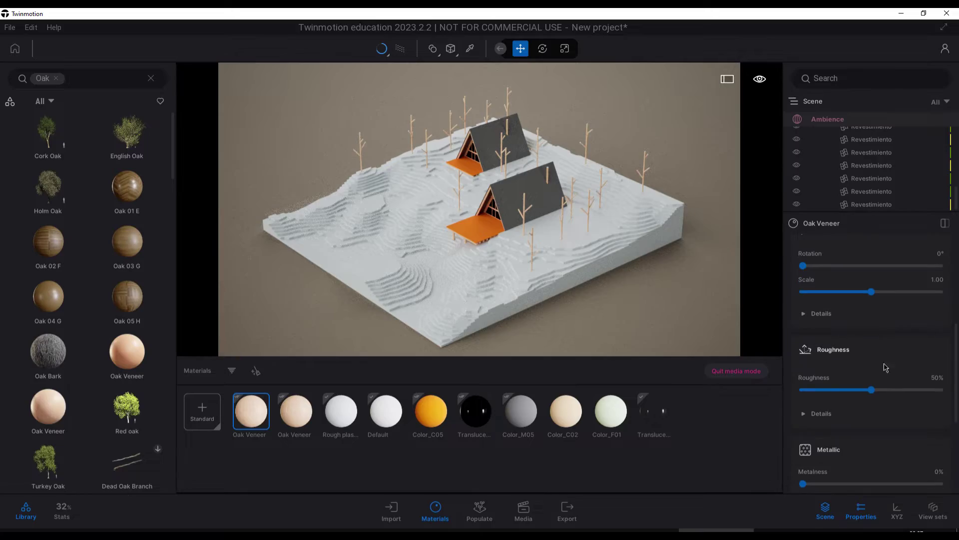
{"action": "left_click_drag", "start_coordinate": [875, 394], "coordinate": [940, 390]}
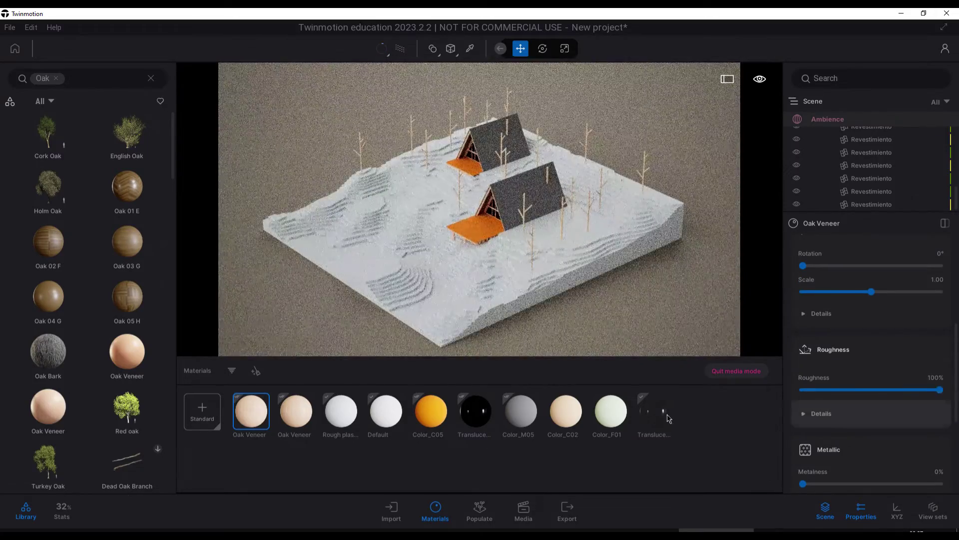
Set the cabin frame's Oak Veneer roughness to 100% and raise its grunge to about half
{"action": "left_click", "coordinate": [296, 411]}
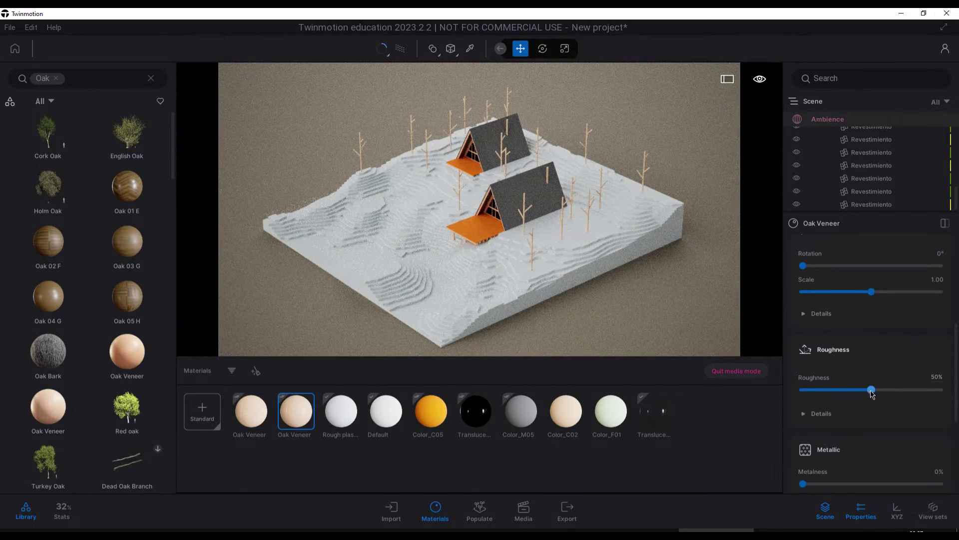
{"action": "left_click_drag", "start_coordinate": [871, 390], "coordinate": [955, 390]}
{"action": "scroll", "coordinate": [879, 354], "scroll_direction": "up", "scroll_amount": 3}
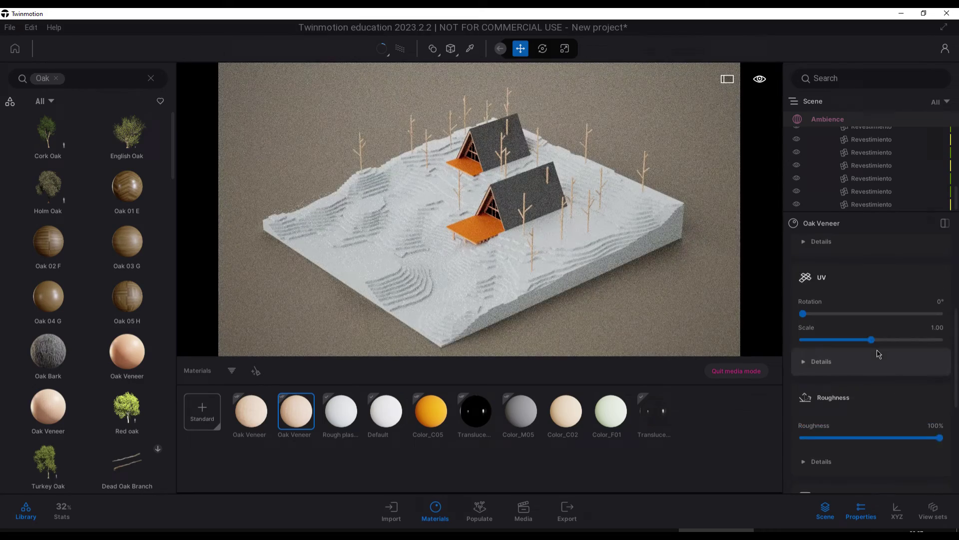
{"action": "scroll", "coordinate": [879, 354], "scroll_direction": "up", "scroll_amount": 1}
{"action": "left_click", "coordinate": [868, 322]}
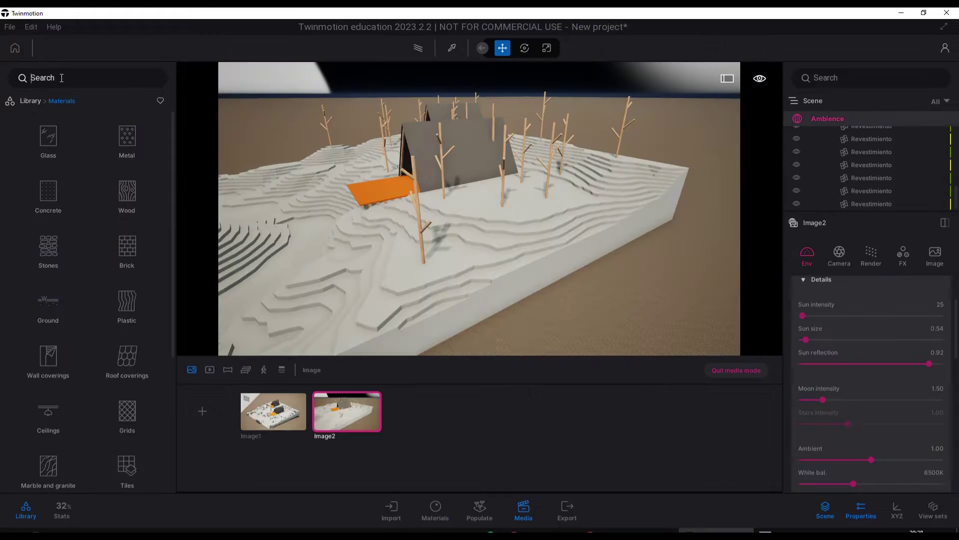
Search the library for "non slip" and apply the Non slip flooring 02 material to the ground around the model
{"action": "left_click", "coordinate": [61, 78]}
{"action": "type", "text": "non slip"}
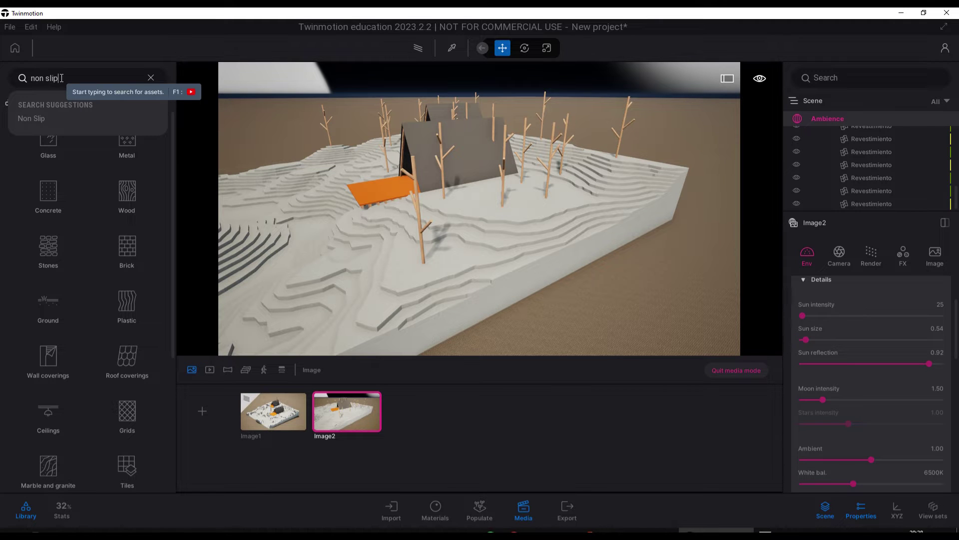
{"action": "key", "text": "Return"}
{"action": "left_click_drag", "start_coordinate": [127, 131], "coordinate": [436, 243]}
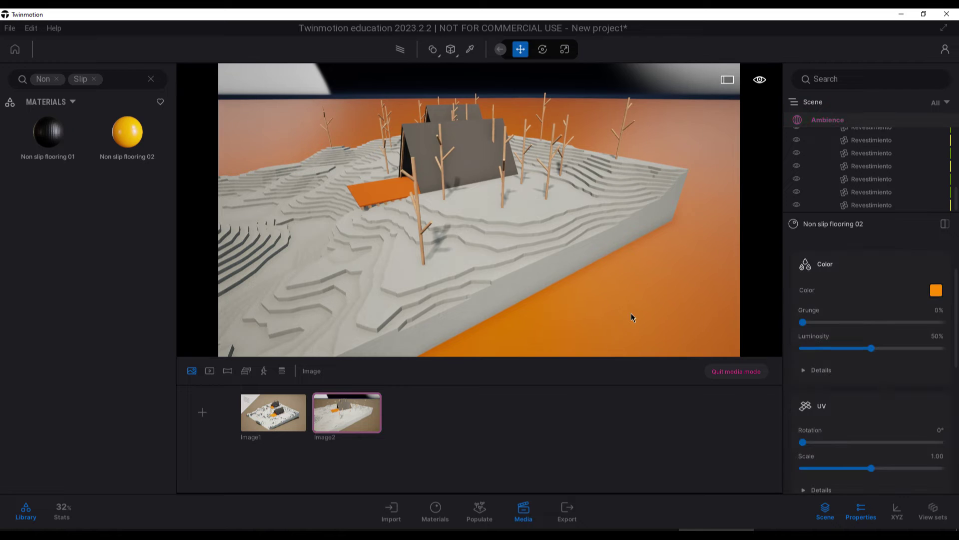
Change the Non slip flooring 02 colour to the copied gray hex value 7F7B7D
{"action": "left_click", "coordinate": [936, 291]}
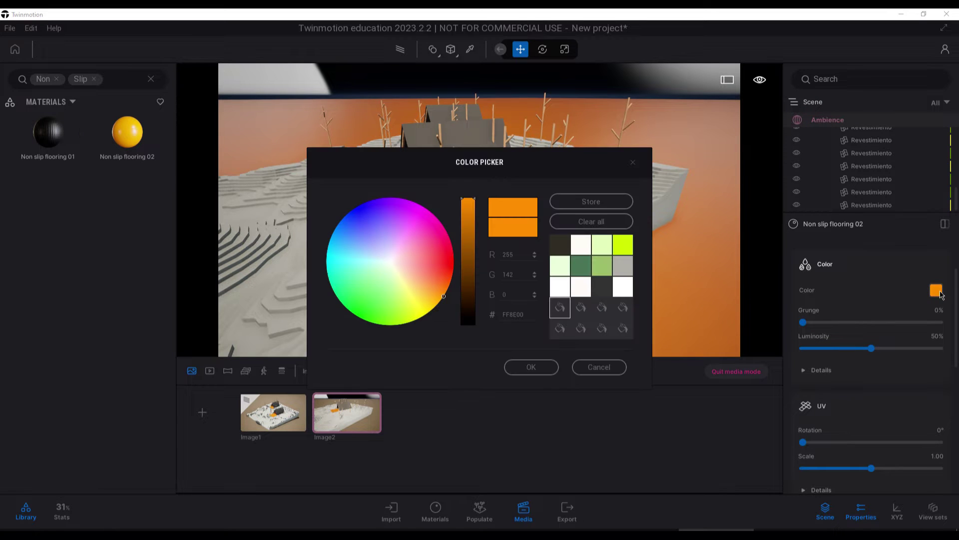
{"action": "left_click", "coordinate": [511, 313]}
{"action": "type", "text": "7F7B7D"}
{"action": "left_click", "coordinate": [466, 335]}
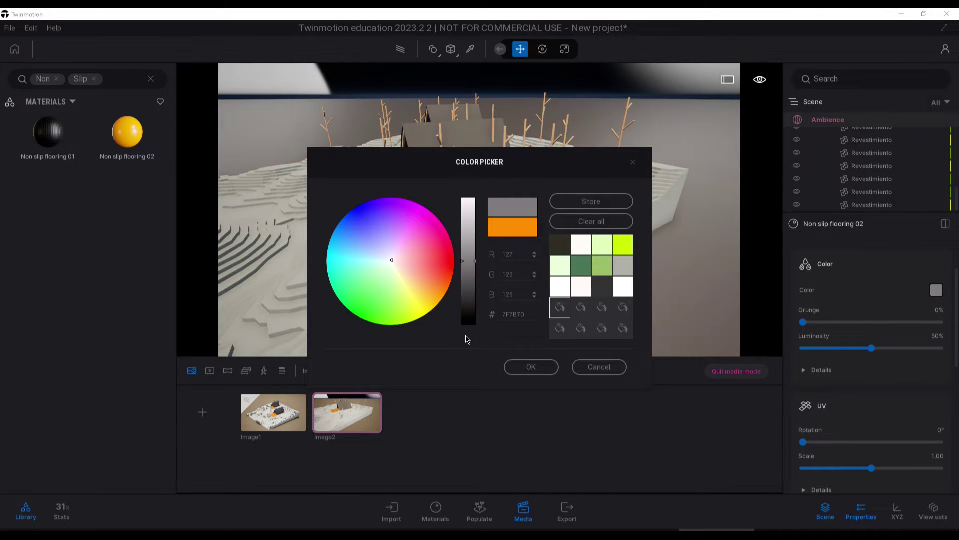
{"action": "left_click", "coordinate": [529, 368]}
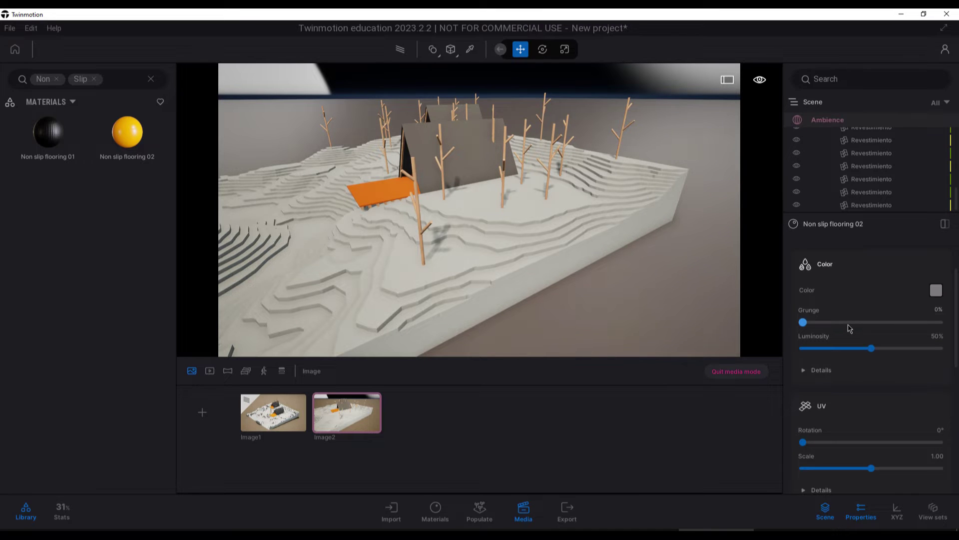
Add a little grunge to the Non slip flooring 02 material and set its texture scale to 20
{"action": "left_click", "coordinate": [835, 322]}
{"action": "left_click", "coordinate": [819, 323]}
{"action": "scroll", "coordinate": [849, 310], "scroll_direction": "down", "scroll_amount": 4}
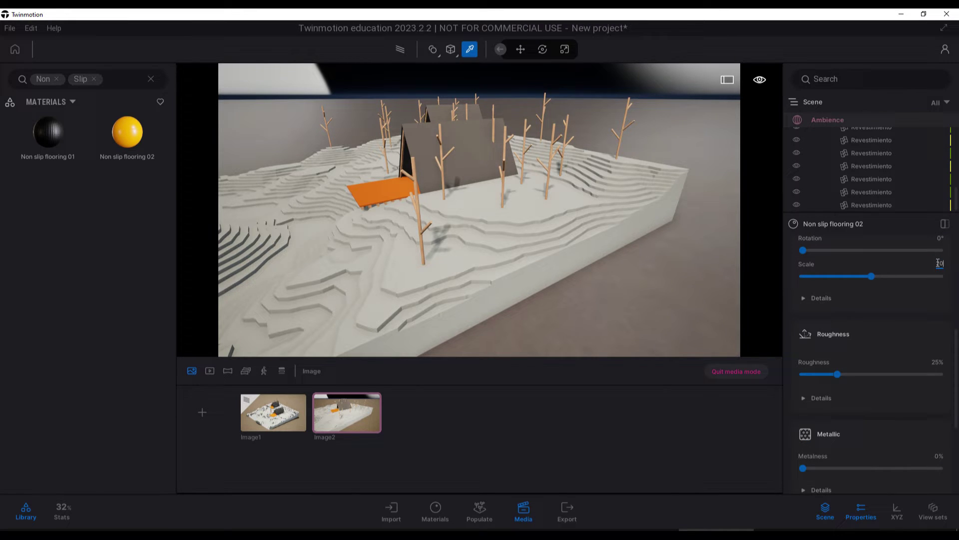
{"action": "key", "text": "Return"}
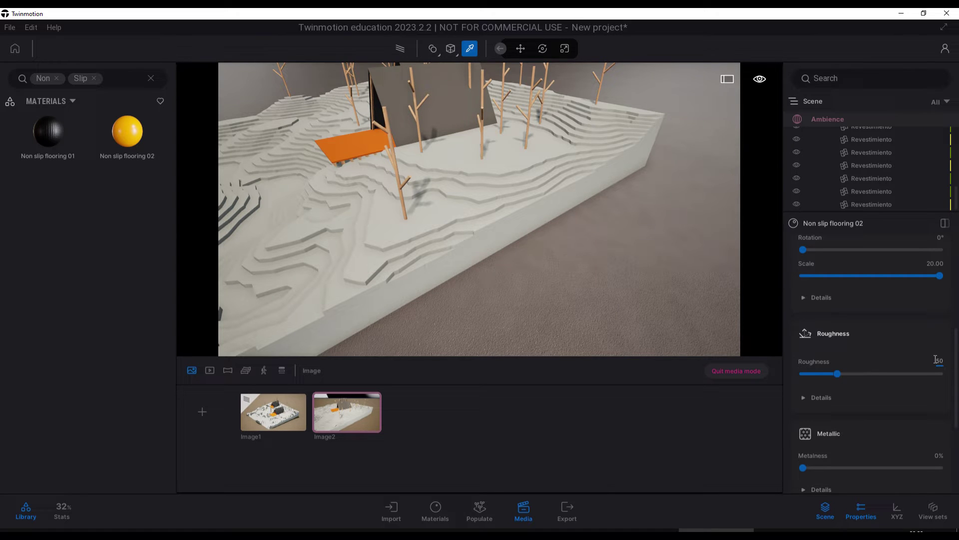
Set the Non slip flooring 02 roughness to 50% and its normal strength to about 54%
{"action": "left_click", "coordinate": [936, 360]}
{"action": "type", "text": "50"}
{"action": "key", "text": "Return"}
{"action": "scroll", "coordinate": [888, 369], "scroll_direction": "down", "scroll_amount": 4}
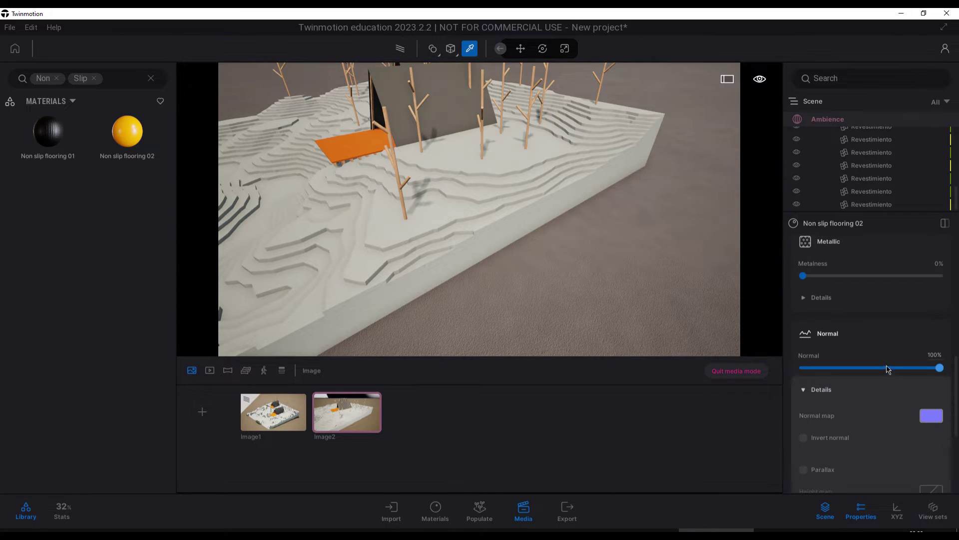
{"action": "left_click", "coordinate": [877, 368]}
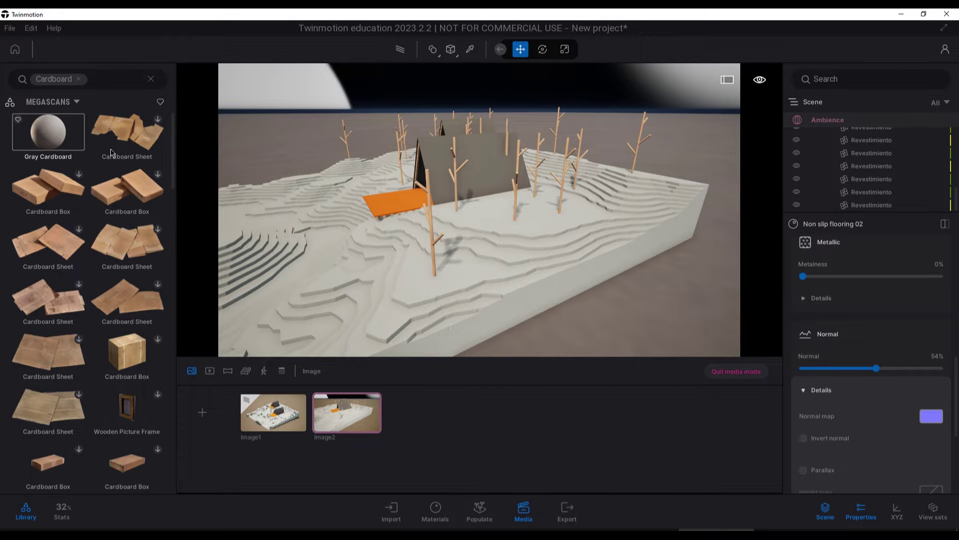
Apply the Gray Cardboard material from the Megascans library to the cabins' roof
{"action": "key", "text": "w"}
{"action": "mouse_move", "coordinate": [525, 208]}
{"action": "right_mouse_down"}
{"action": "mouse_move", "coordinate": [510, 188]}
{"action": "mouse_move", "coordinate": [517, 201]}
{"action": "right_mouse_up"}
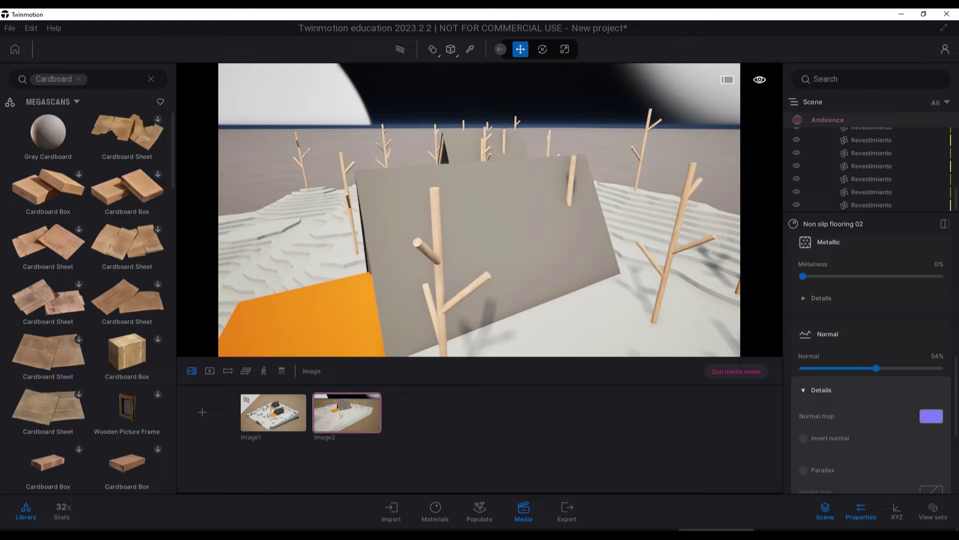
{"action": "key", "text": "Up"}
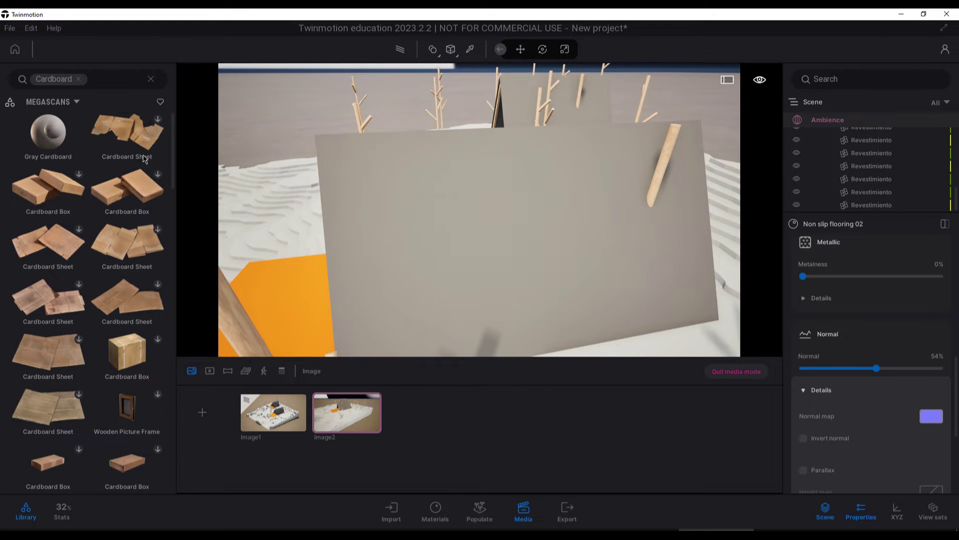
{"action": "left_click", "coordinate": [446, 208]}
{"action": "key", "text": "w"}
{"action": "mouse_move", "coordinate": [446, 209]}
{"action": "right_mouse_down"}
{"action": "mouse_move", "coordinate": [427, 209]}
{"action": "mouse_move", "coordinate": [441, 209]}
{"action": "right_mouse_up"}
Set the Gray Cardboard material's texture scale to about 7.44
{"action": "scroll", "coordinate": [900, 358], "scroll_direction": "up", "scroll_amount": 3}
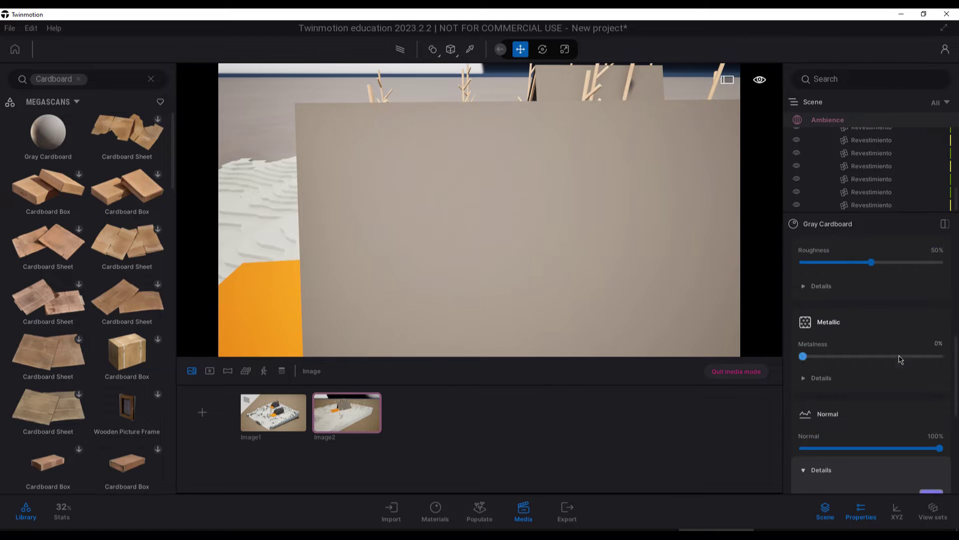
{"action": "scroll", "coordinate": [897, 358], "scroll_direction": "up", "scroll_amount": 5}
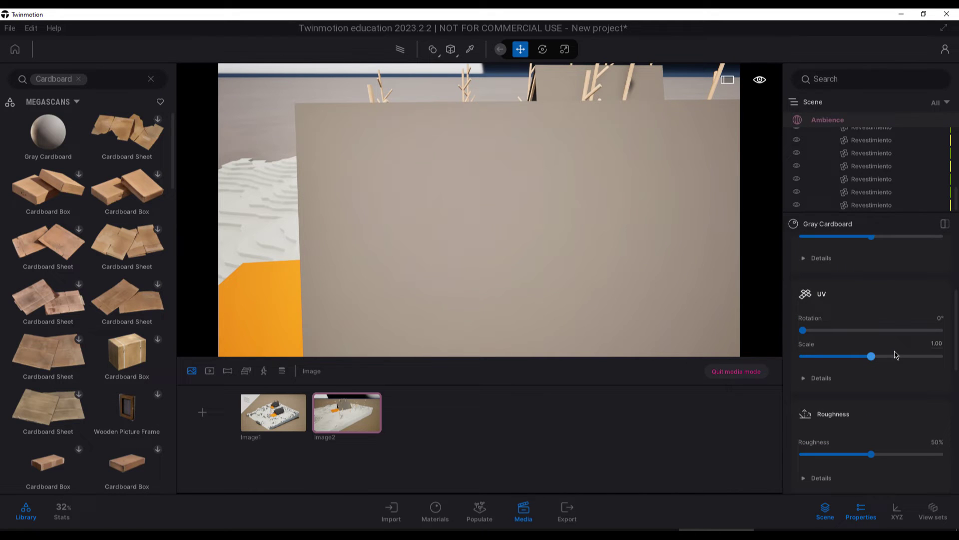
{"action": "left_click_drag", "start_coordinate": [893, 355], "coordinate": [913, 353]}
Place a 10 m box beside the front cabin and apply the Corrugated Metal Sheet material to it
{"action": "right_click_drag", "start_coordinate": [479, 210], "coordinate": [522, 209]}
{"action": "key", "text": "s"}
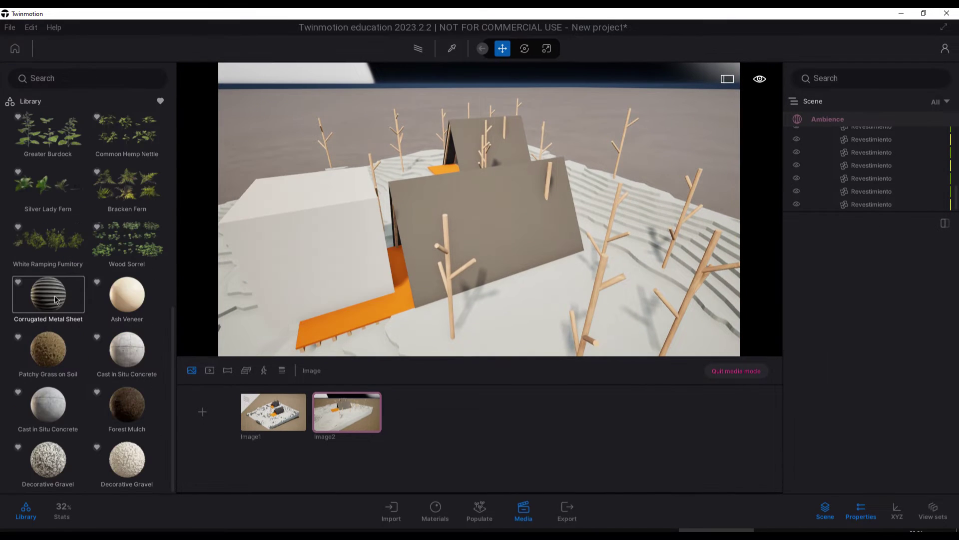
{"action": "left_click_drag", "start_coordinate": [56, 300], "coordinate": [313, 230]}
{"action": "scroll", "coordinate": [363, 229], "scroll_direction": "up", "scroll_amount": 5}
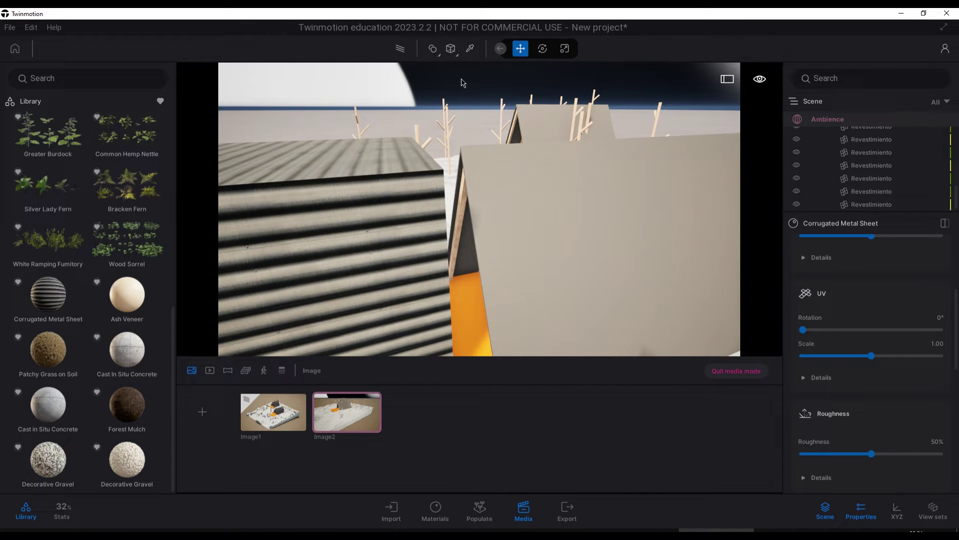
Copy the Corrugated Metal Sheet's normal map and paste it as the normal map of the roof's Gray Cardboard material
{"action": "scroll", "coordinate": [897, 380], "scroll_direction": "down", "scroll_amount": 5}
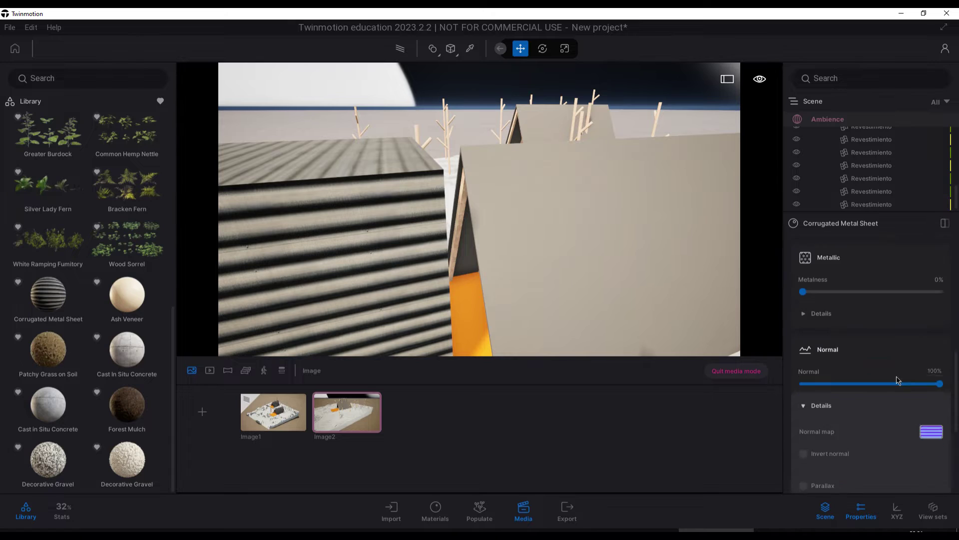
{"action": "scroll", "coordinate": [896, 379], "scroll_direction": "down", "scroll_amount": 3}
{"action": "left_click", "coordinate": [932, 335]}
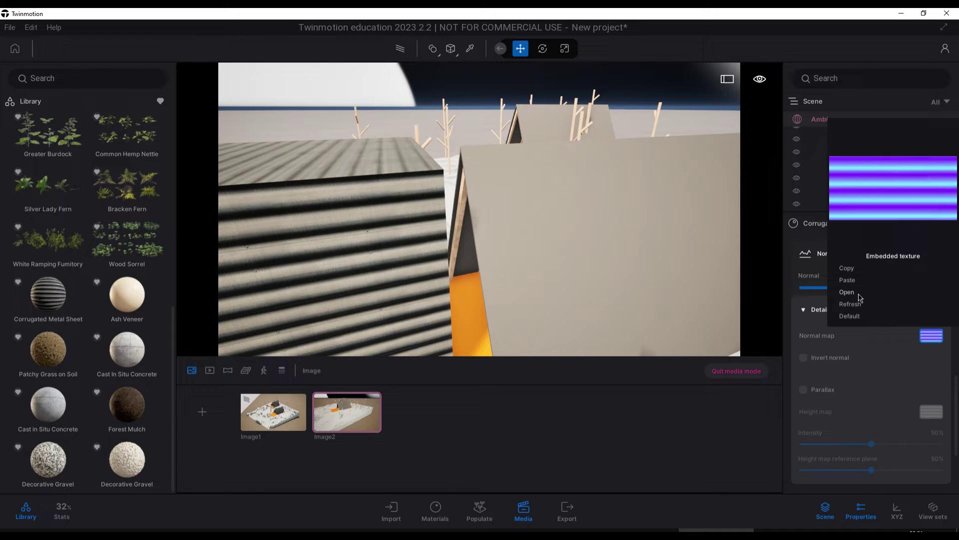
{"action": "left_click", "coordinate": [850, 269]}
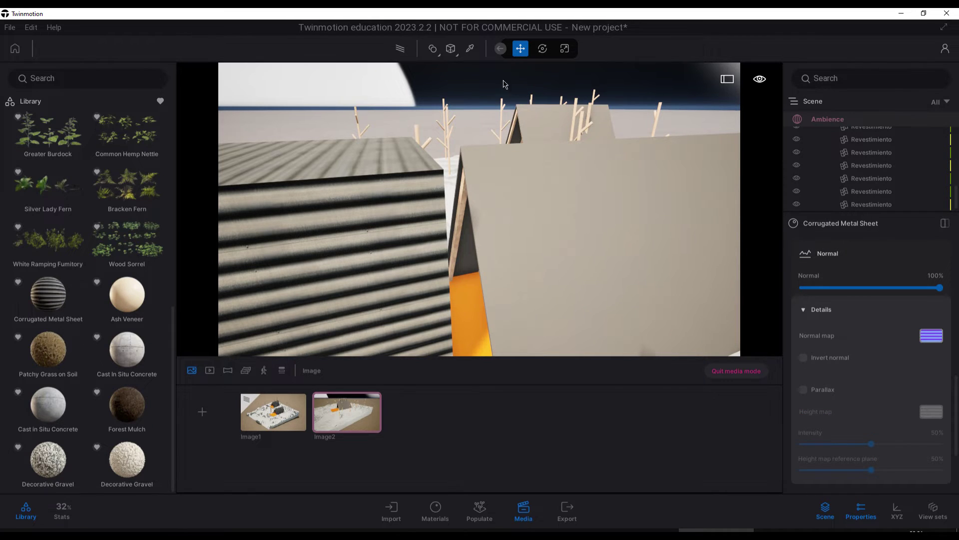
{"action": "left_click", "coordinate": [470, 48]}
{"action": "left_click", "coordinate": [584, 203]}
{"action": "left_click", "coordinate": [939, 343]}
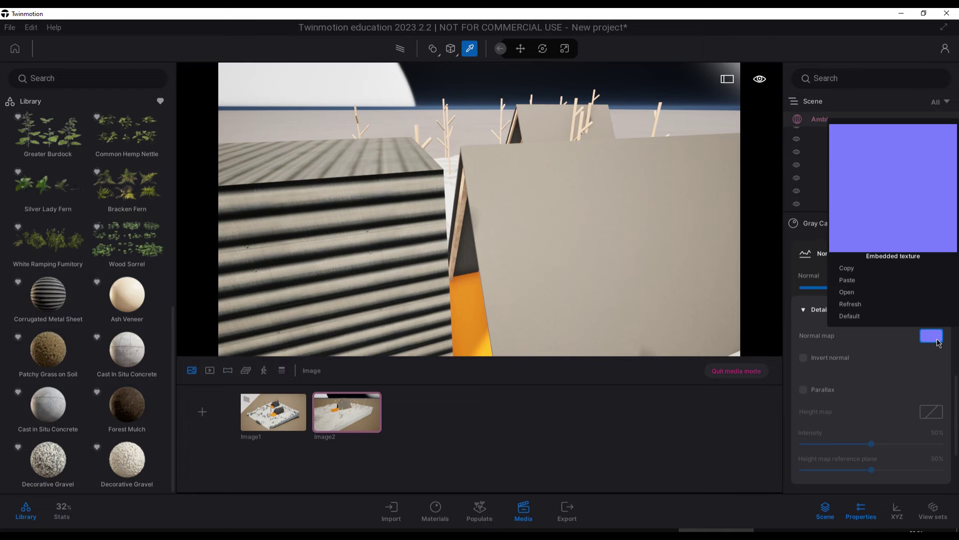
{"action": "left_click", "coordinate": [848, 280]}
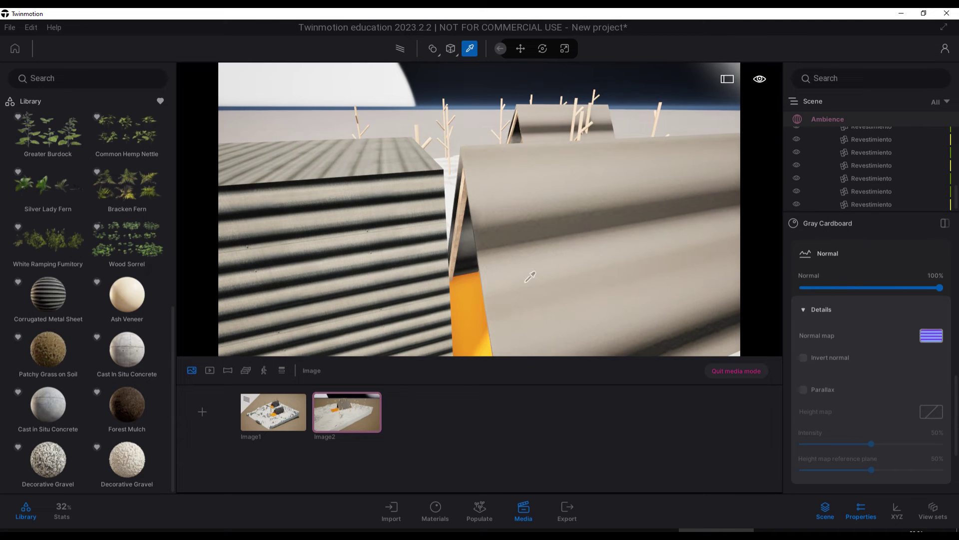
Enable parallax on both materials and copy the Corrugated Metal Sheet's height map into the roof's Gray Cardboard material
{"action": "left_click", "coordinate": [395, 222]}
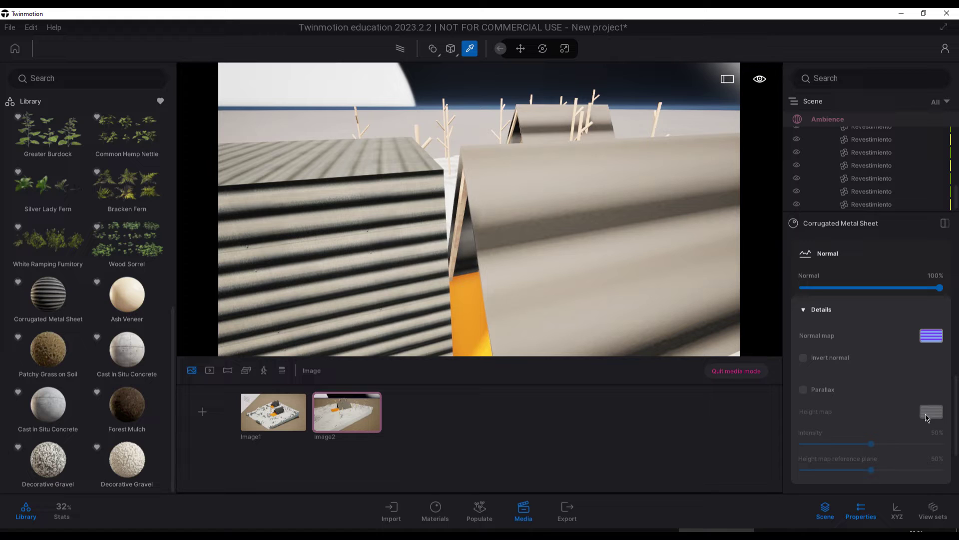
{"action": "left_click", "coordinate": [804, 389]}
{"action": "left_click", "coordinate": [930, 412]}
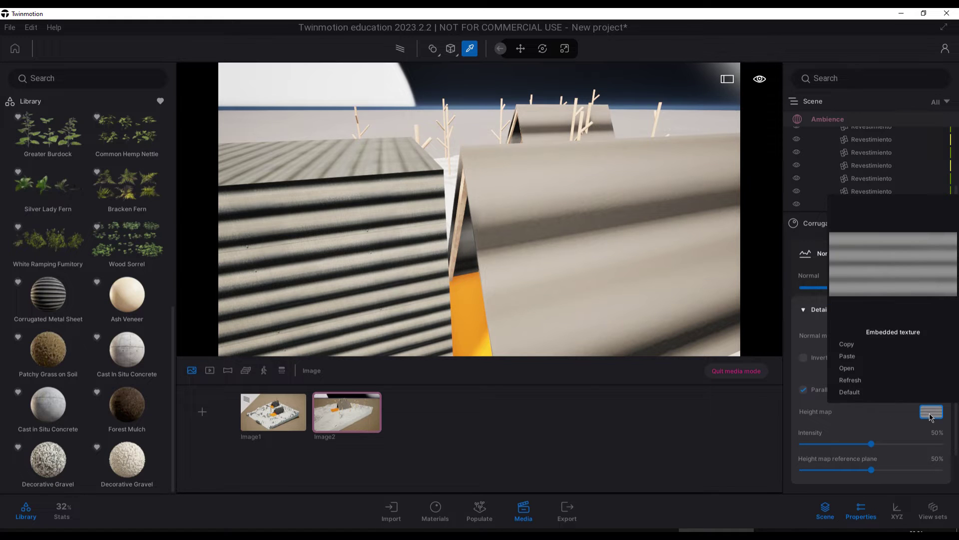
{"action": "left_click", "coordinate": [846, 344]}
{"action": "left_click", "coordinate": [607, 233]}
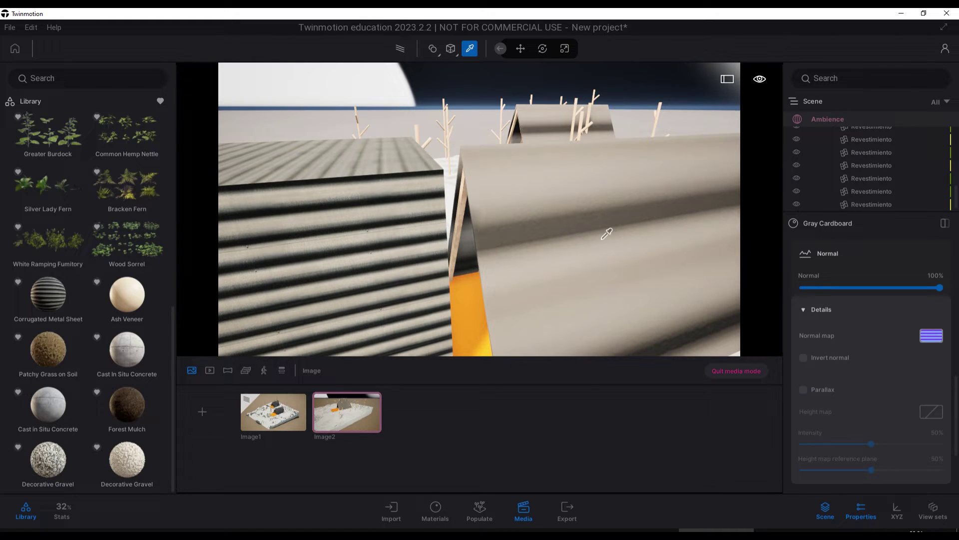
{"action": "left_click", "coordinate": [825, 389]}
{"action": "left_click", "coordinate": [933, 414]}
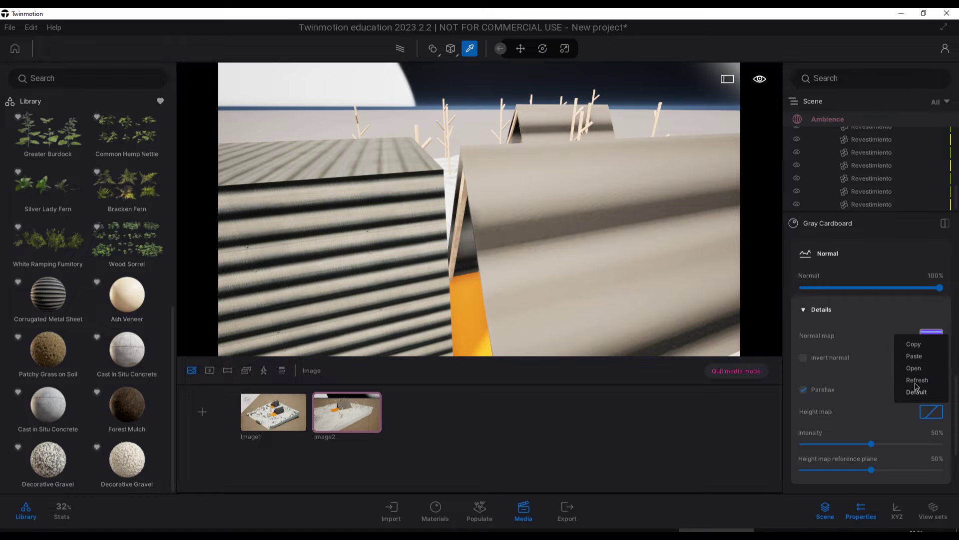
{"action": "left_click", "coordinate": [914, 355]}
{"action": "key", "text": "Escape"}
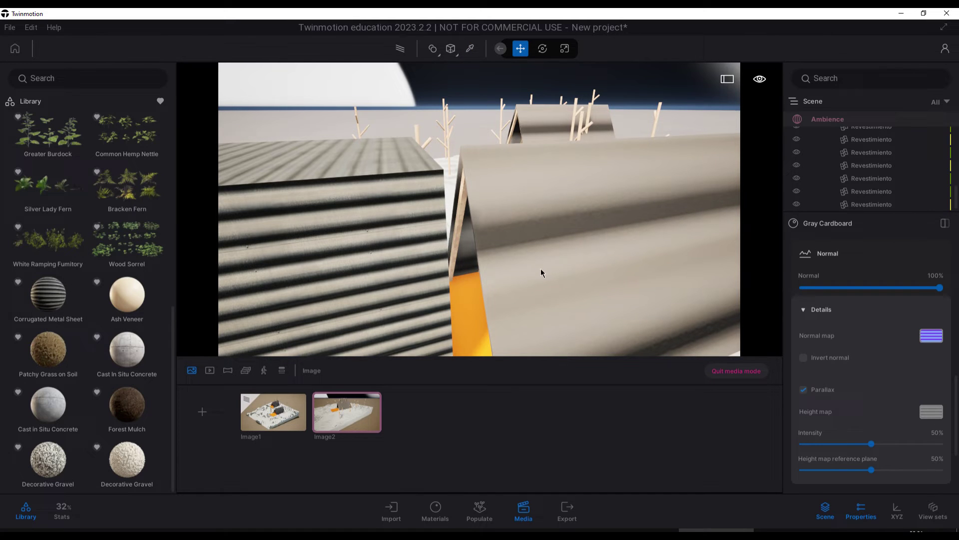
Delete the 10 m corrugated metal box beside the front cabin
{"action": "scroll", "coordinate": [541, 273], "scroll_direction": "down", "scroll_amount": 5}
{"action": "left_click", "coordinate": [445, 230]}
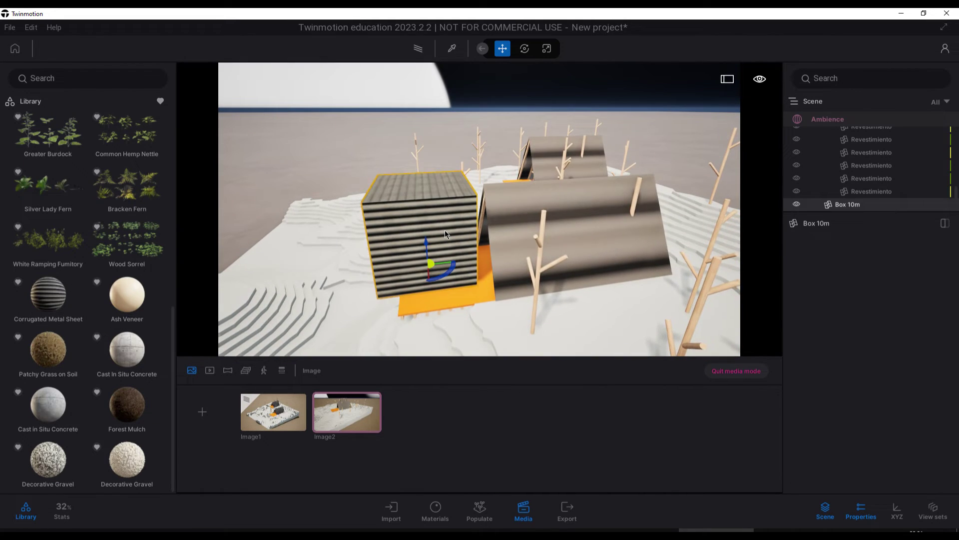
{"action": "key", "text": "Delete"}
{"action": "scroll", "coordinate": [445, 230], "scroll_direction": "up", "scroll_amount": 2}
{"action": "right_click_drag", "start_coordinate": [444, 230], "coordinate": [504, 225]}
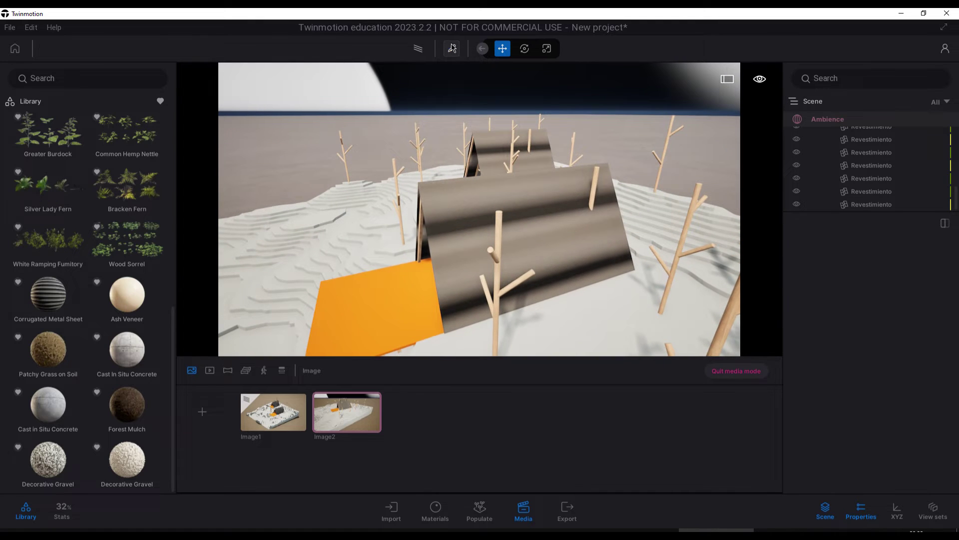
Sample the Gray Cardboard material from the front cabin's roof and set its roughness to 100%
{"action": "left_click", "coordinate": [452, 48]}
{"action": "left_click", "coordinate": [468, 227]}
{"action": "key", "text": "Escape"}
{"action": "scroll", "coordinate": [473, 236], "scroll_direction": "up", "scroll_amount": 2}
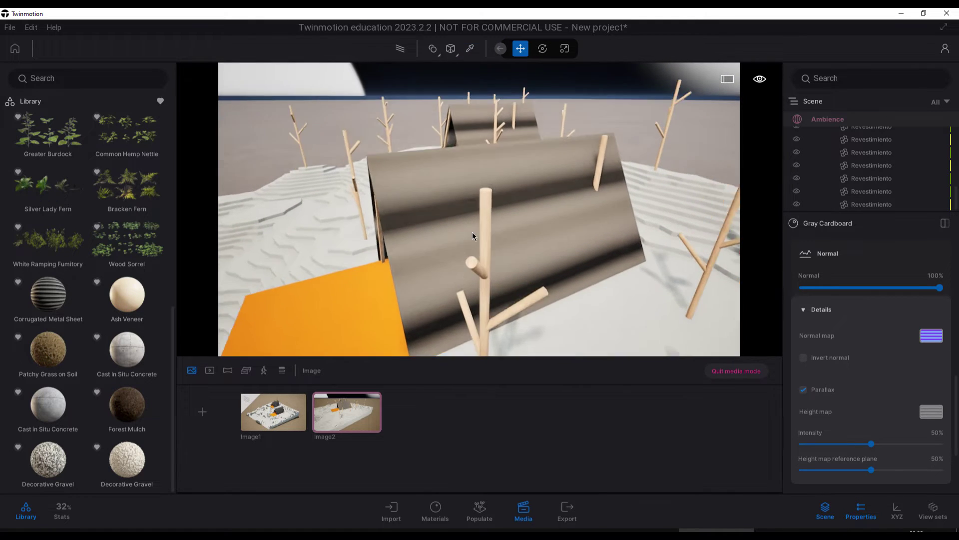
{"action": "scroll", "coordinate": [873, 392], "scroll_direction": "up", "scroll_amount": 3}
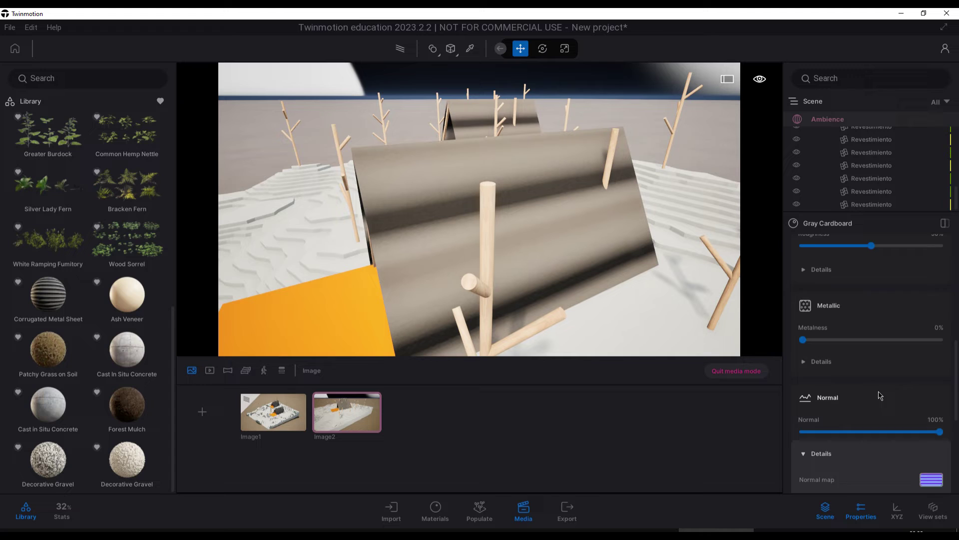
{"action": "scroll", "coordinate": [880, 396], "scroll_direction": "up", "scroll_amount": 3}
{"action": "left_click_drag", "start_coordinate": [876, 393], "coordinate": [944, 392]}
{"action": "scroll", "coordinate": [869, 385], "scroll_direction": "up", "scroll_amount": 3}
Set the Gray Cardboard material's grunge to 10%
{"action": "scroll", "coordinate": [865, 382], "scroll_direction": "up", "scroll_amount": 3}
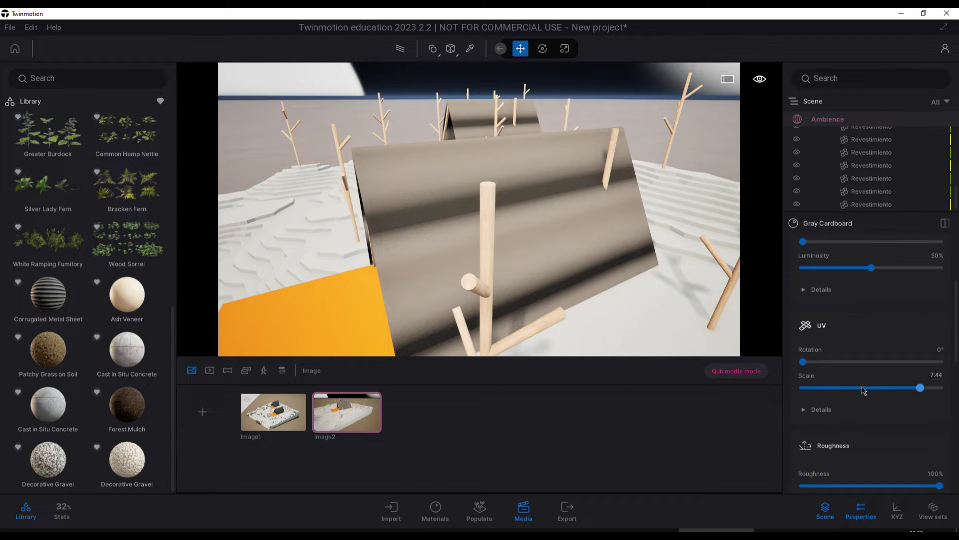
{"action": "left_click", "coordinate": [840, 374]}
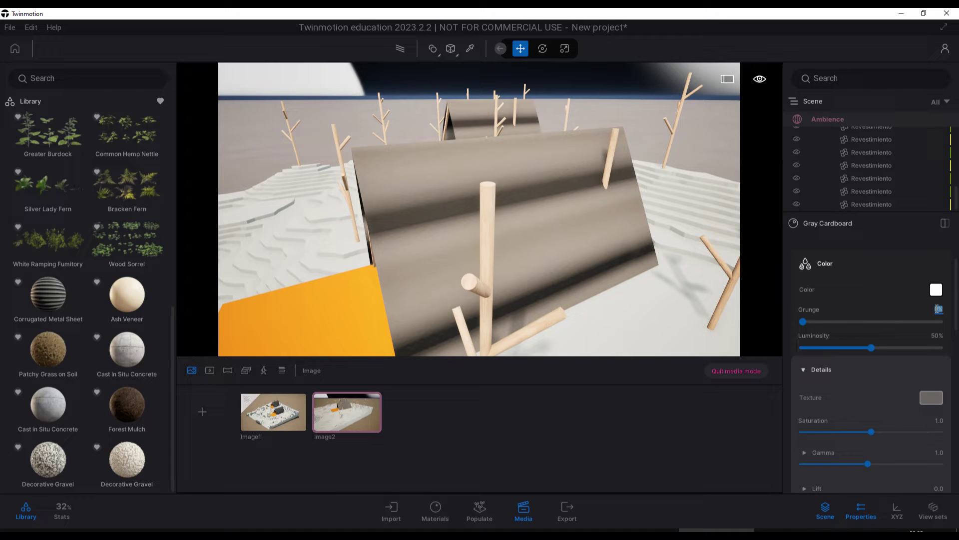
{"action": "key", "text": "Return"}
{"action": "left_click", "coordinate": [902, 298]}
{"action": "left_click", "coordinate": [633, 161]}
{"action": "left_click", "coordinate": [808, 372]}
Set the Gray Cardboard material's texture scale to about 0.58 and its rotation to 90°
{"action": "scroll", "coordinate": [864, 370], "scroll_direction": "down", "scroll_amount": 3}
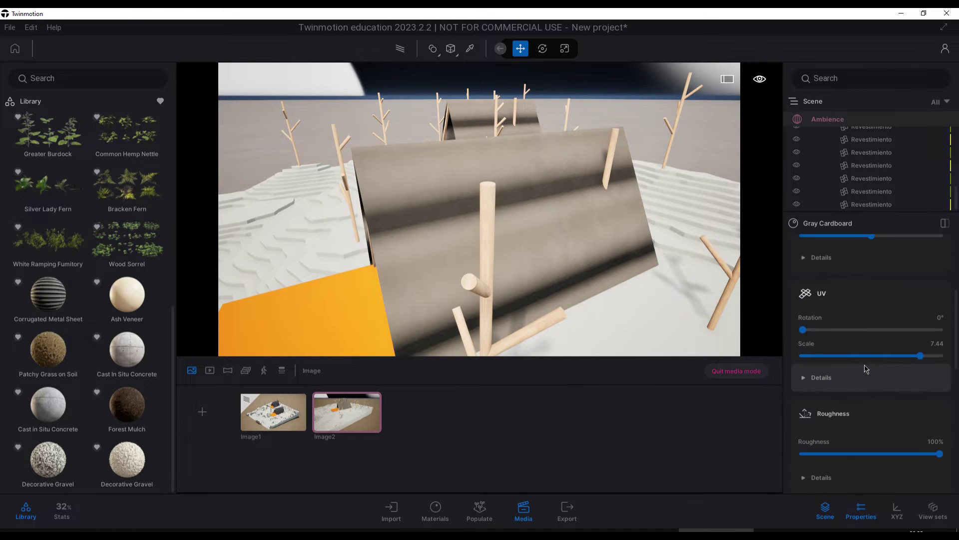
{"action": "left_click_drag", "start_coordinate": [923, 359], "coordinate": [839, 360]}
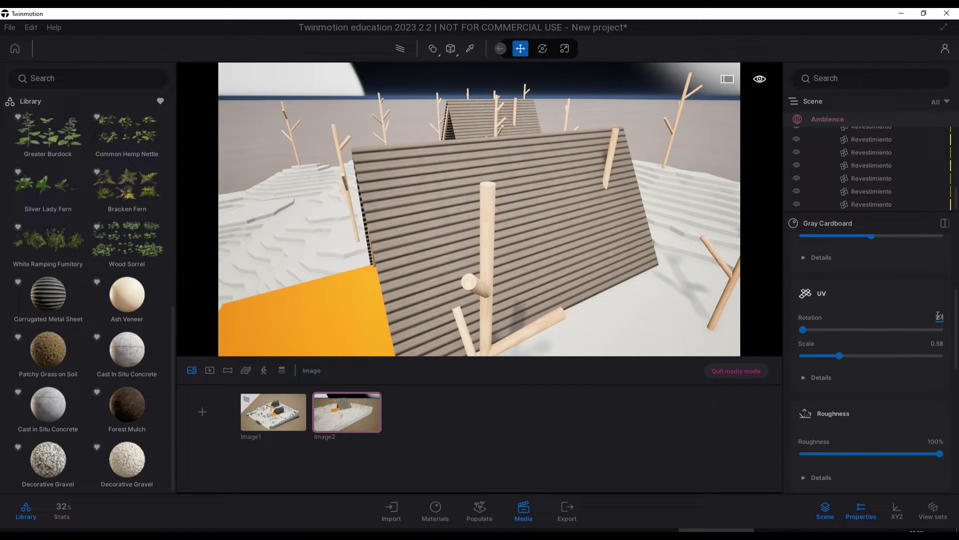
{"action": "key", "text": "Return"}
{"action": "right_click_drag", "start_coordinate": [635, 240], "coordinate": [570, 243]}
Switch to Image1 and raise the luminosity of the roof's Gray Cardboard material to 100%
{"action": "left_click", "coordinate": [289, 405]}
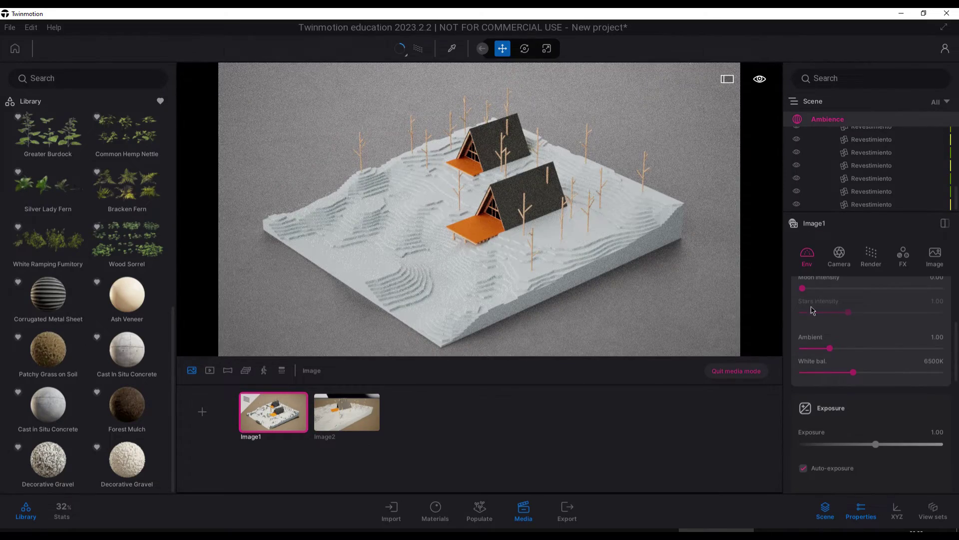
{"action": "scroll", "coordinate": [882, 356], "scroll_direction": "up", "scroll_amount": 4}
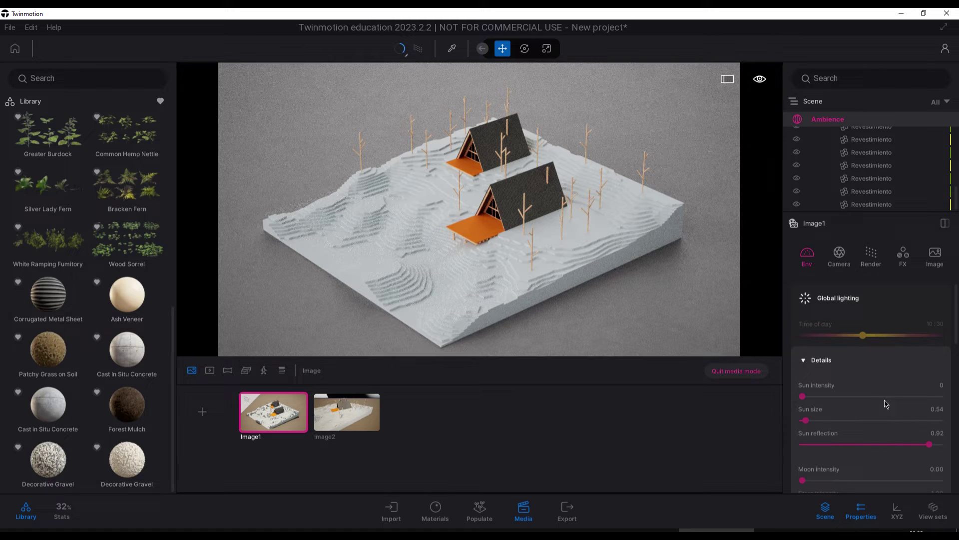
{"action": "left_click", "coordinate": [451, 49]}
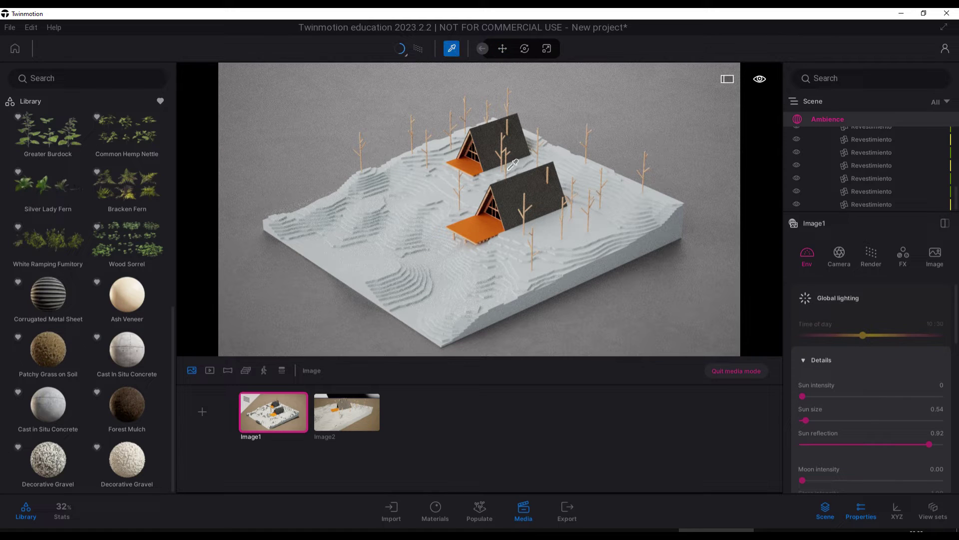
{"action": "left_click", "coordinate": [514, 188]}
{"action": "left_click_drag", "start_coordinate": [864, 428], "coordinate": [942, 430]}
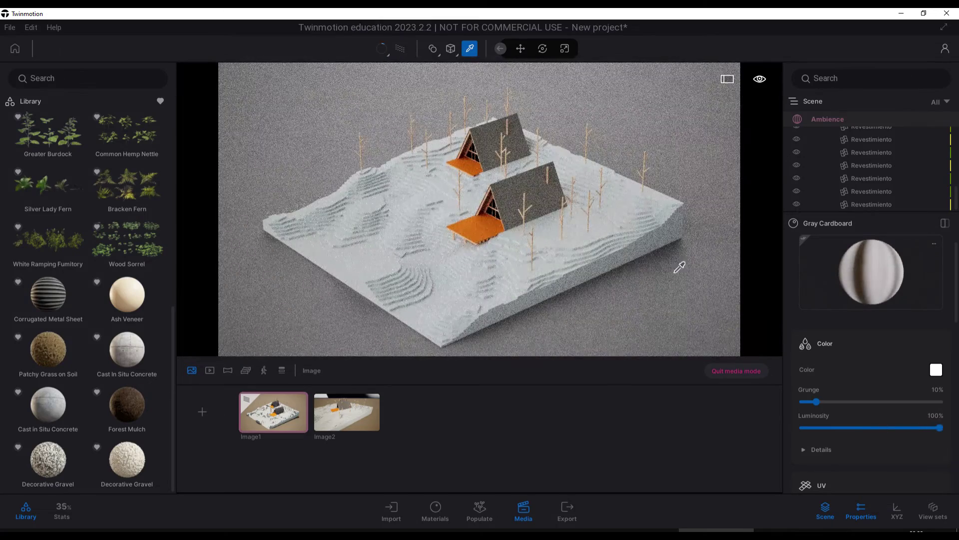
{"action": "key", "text": "Escape"}
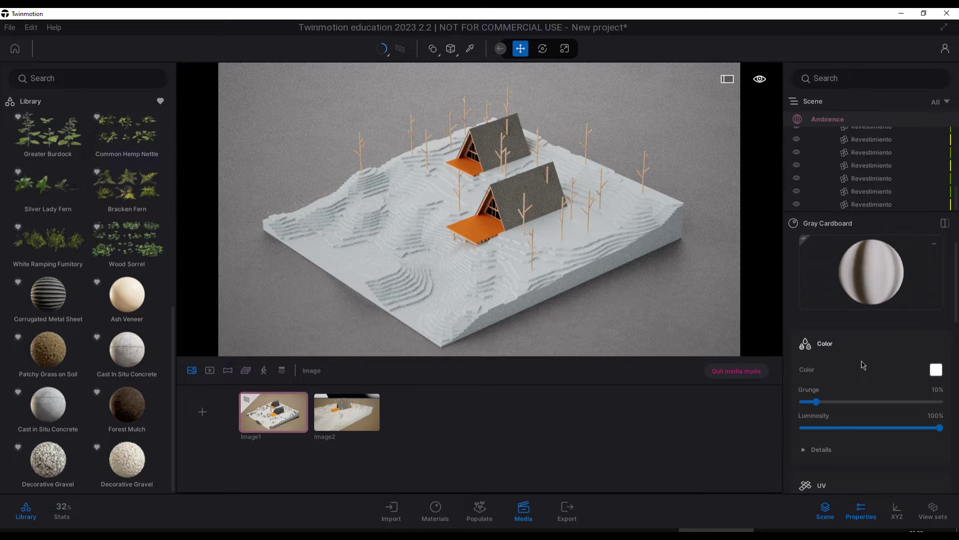
Set the Gray Cardboard material's texture scale to 0.8
{"action": "scroll", "coordinate": [863, 365], "scroll_direction": "down", "scroll_amount": 3}
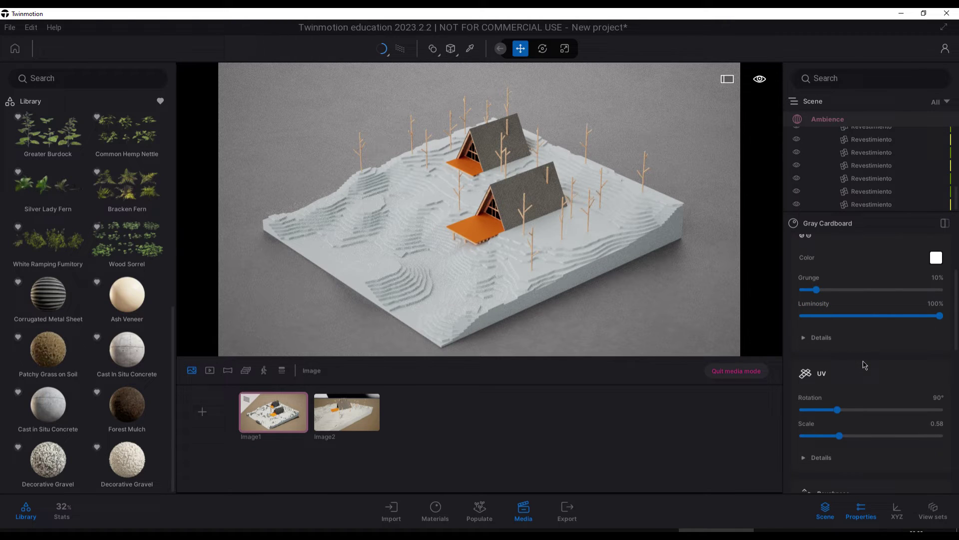
{"action": "scroll", "coordinate": [865, 366], "scroll_direction": "down", "scroll_amount": 1}
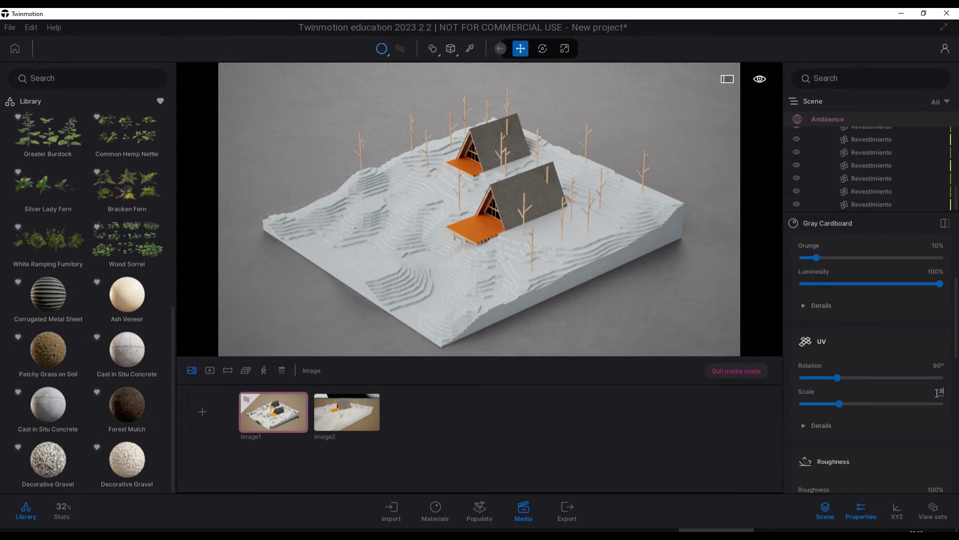
{"action": "left_click", "coordinate": [937, 392]}
{"action": "type", "text": ".8"}
{"action": "key", "text": "Return"}
Return to Image2, find wood siding in the library and apply Wood siding 01 to the front cabin's orange deck
{"action": "left_click", "coordinate": [355, 418]}
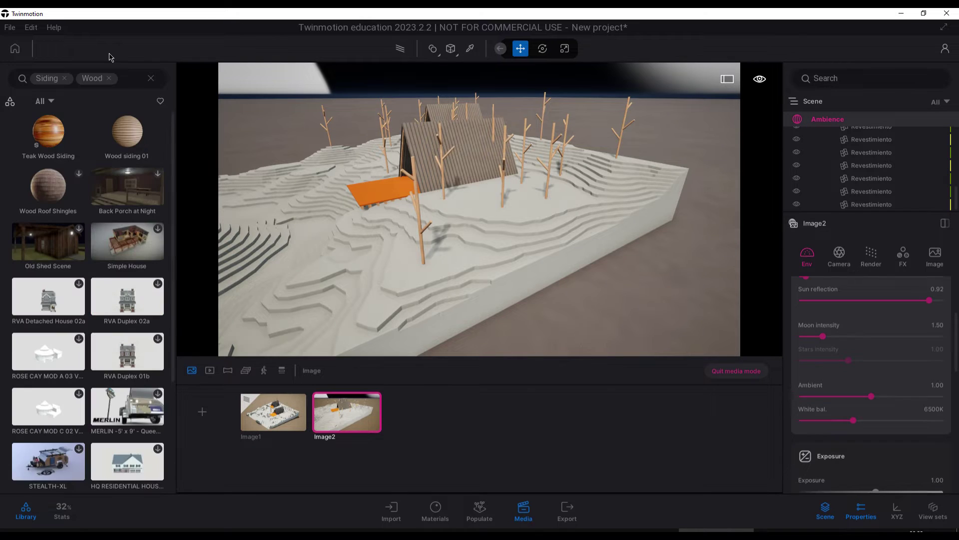
{"action": "mouse_move", "coordinate": [122, 133]}
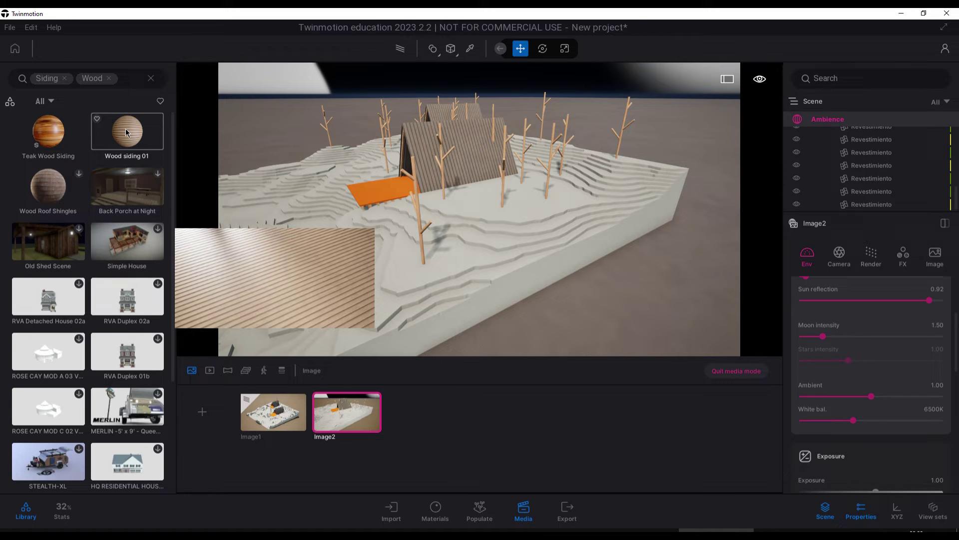
{"action": "left_click_drag", "start_coordinate": [125, 127], "coordinate": [377, 185]}
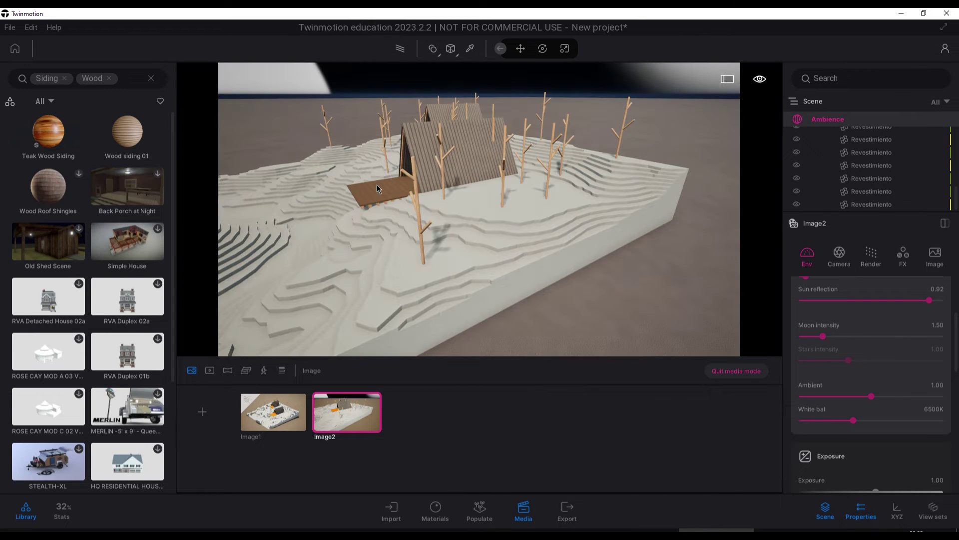
{"action": "right_click_drag", "start_coordinate": [377, 185], "coordinate": [449, 200]}
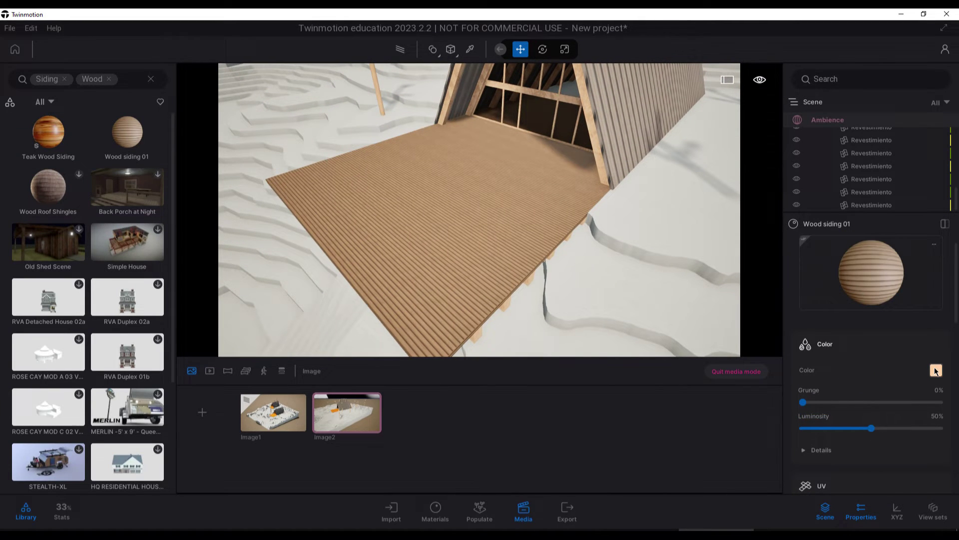
Set the Wood siding 01 material's color to FFD9BC, its luminosity to 100% and its grunge to 10%
{"action": "left_click", "coordinate": [935, 370]}
{"action": "double_click", "coordinate": [526, 313]}
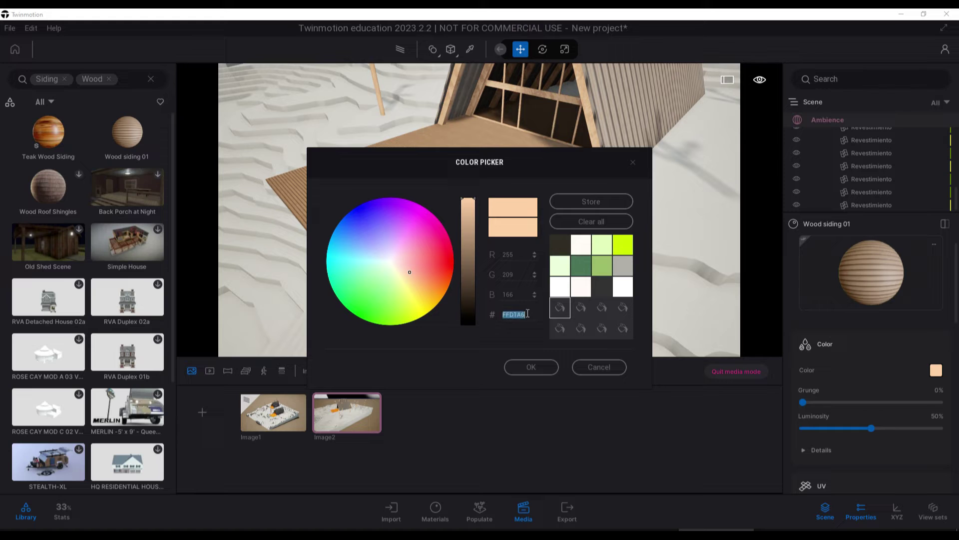
{"action": "left_click", "coordinate": [537, 367]}
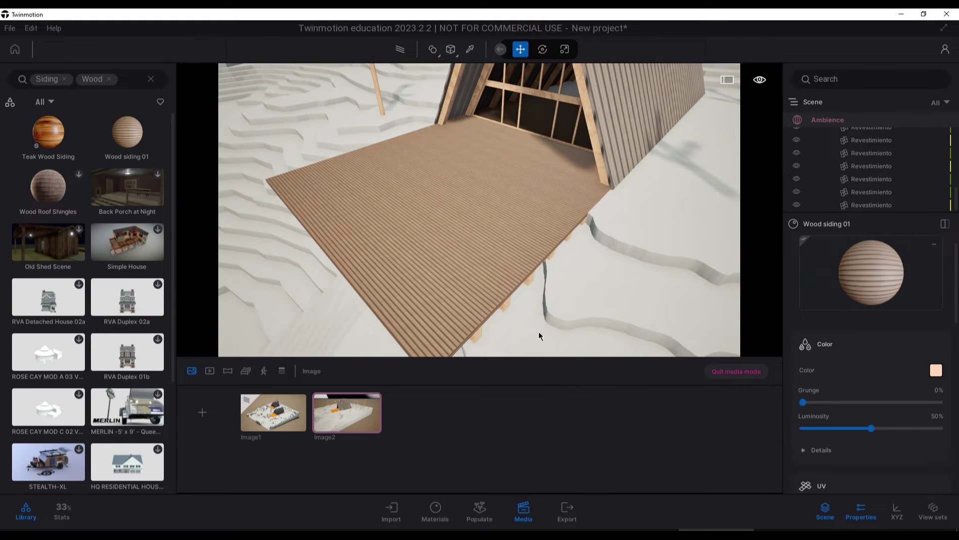
{"action": "left_click_drag", "start_coordinate": [871, 428], "coordinate": [955, 432]}
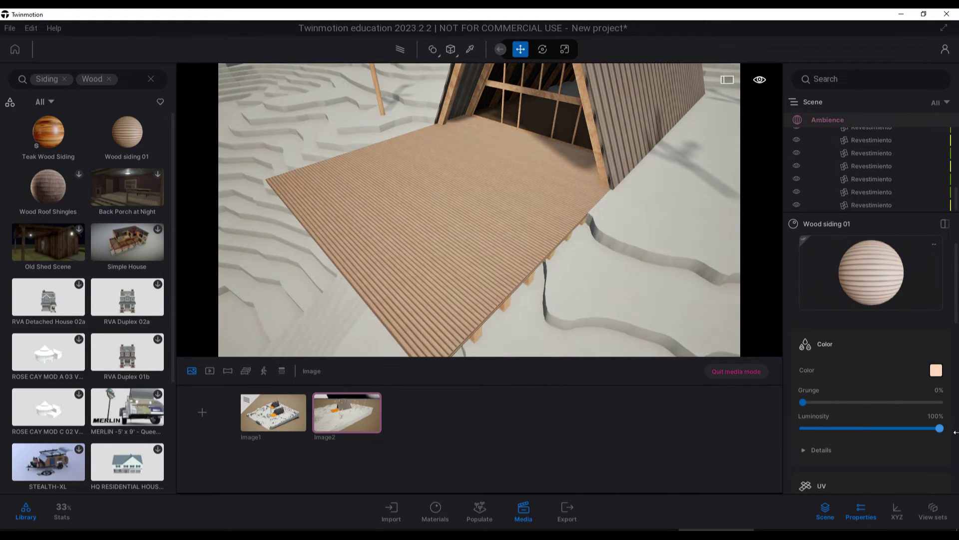
{"action": "left_click", "coordinate": [932, 392]}
{"action": "left_click", "coordinate": [936, 369]}
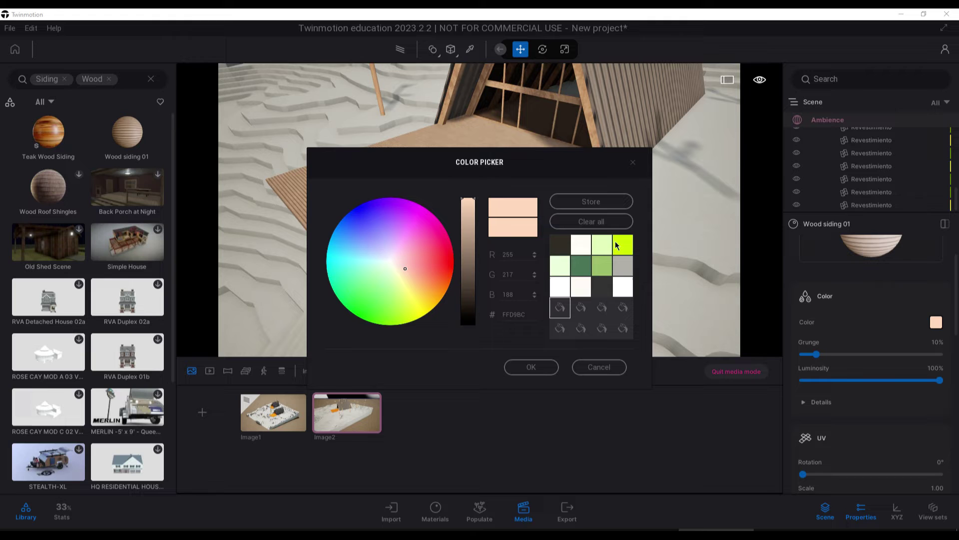
{"action": "left_click", "coordinate": [599, 366]}
Set the Wood siding 01 material's texture scale to 5
{"action": "scroll", "coordinate": [891, 345], "scroll_direction": "down", "scroll_amount": 3}
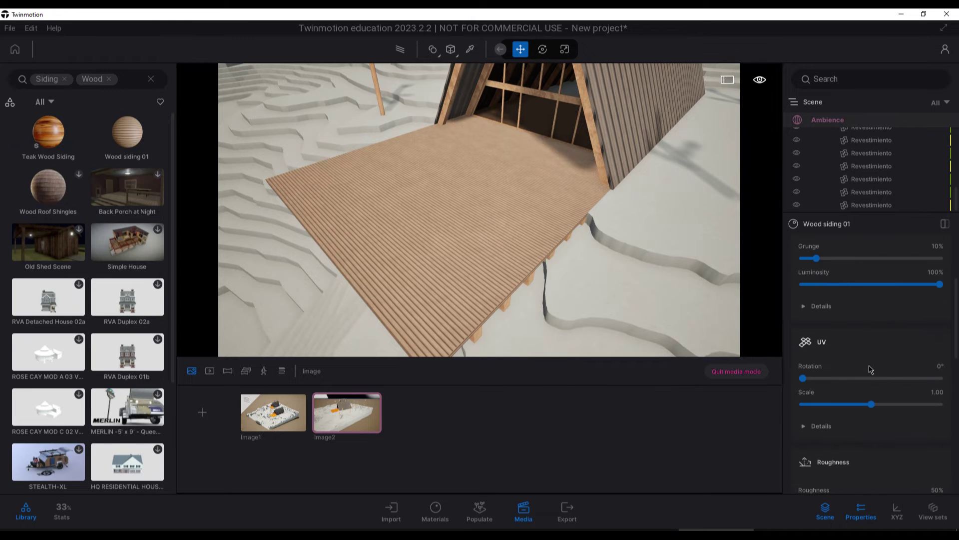
{"action": "scroll", "coordinate": [864, 381], "scroll_direction": "down", "scroll_amount": 1}
{"action": "left_click_drag", "start_coordinate": [875, 378], "coordinate": [900, 374]}
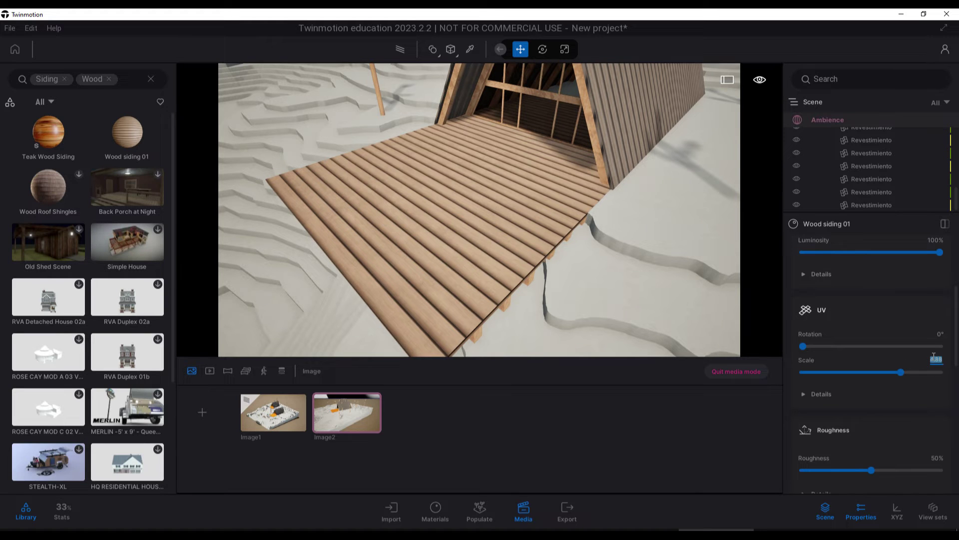
{"action": "type", "text": "5"}
{"action": "key", "text": "Return"}
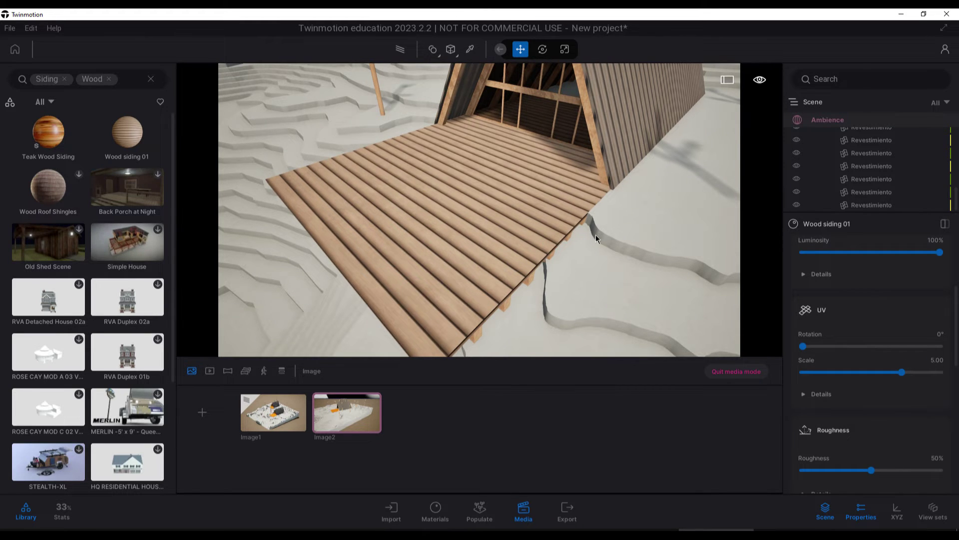
{"action": "right_click_drag", "start_coordinate": [595, 234], "coordinate": [577, 229]}
Raise Wood siding 01's roughness to its maximum, increase its parallax intensity and check the deck in Image1
{"action": "scroll", "coordinate": [893, 394], "scroll_direction": "down", "scroll_amount": 2}
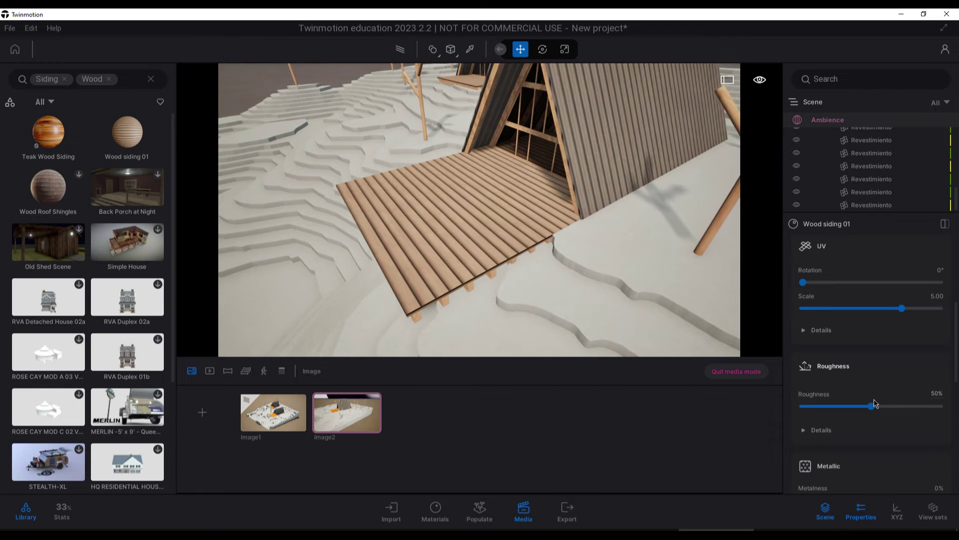
{"action": "left_click_drag", "start_coordinate": [872, 406], "coordinate": [942, 407]}
{"action": "scroll", "coordinate": [858, 360], "scroll_direction": "down", "scroll_amount": 6}
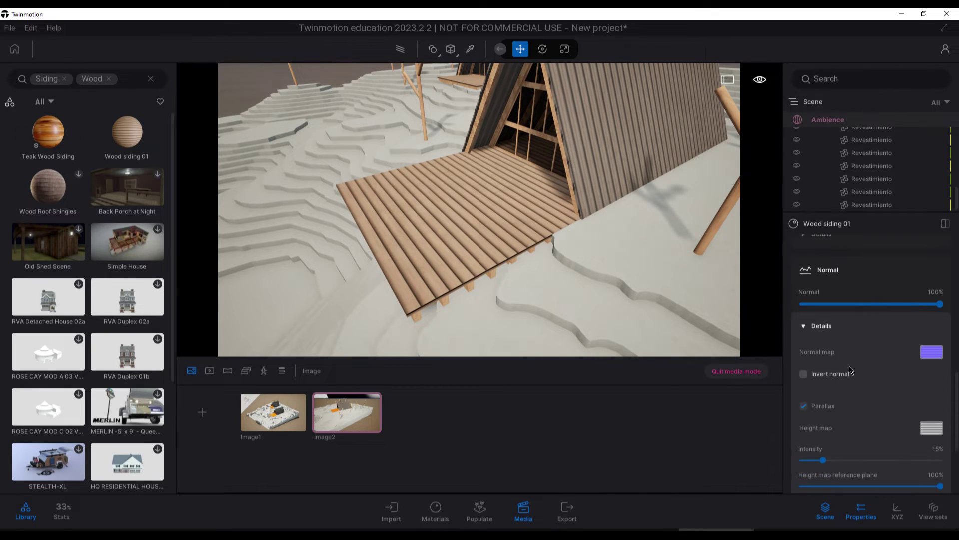
{"action": "scroll", "coordinate": [855, 365], "scroll_direction": "down", "scroll_amount": 3}
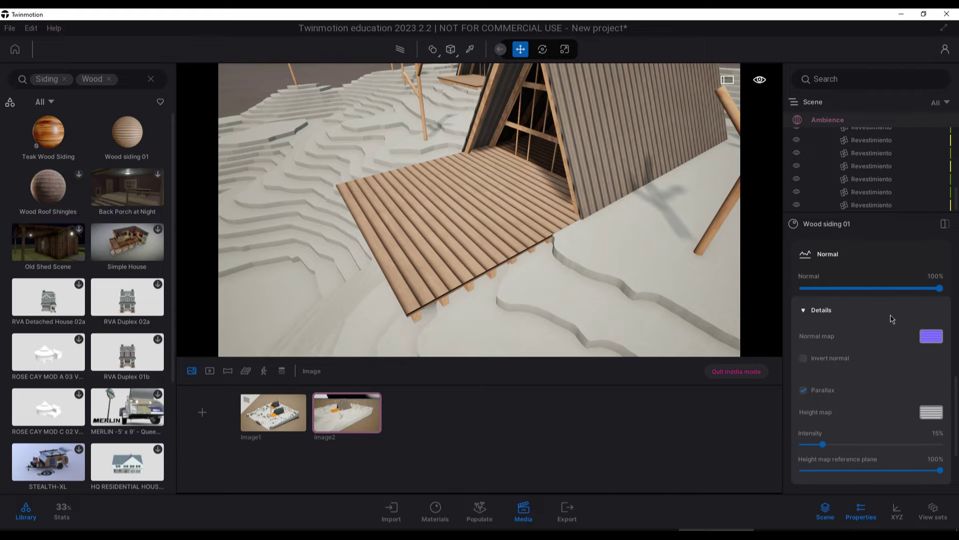
{"action": "left_click_drag", "start_coordinate": [829, 444], "coordinate": [857, 444]}
{"action": "left_click", "coordinate": [935, 432]}
{"action": "left_click", "coordinate": [273, 413]}
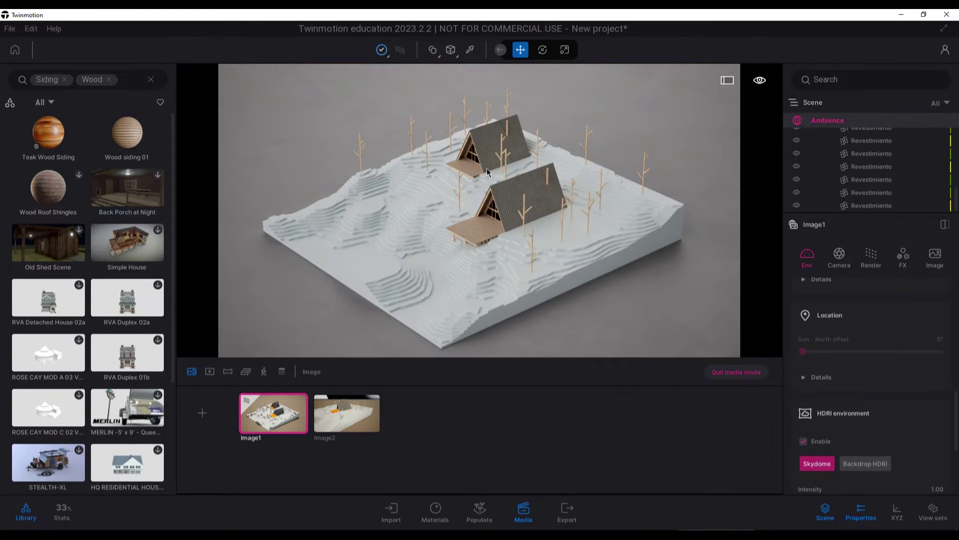
Return to Image2 and place an omnidirectional light on the floor inside the front cabin
{"action": "left_click", "coordinate": [355, 415]}
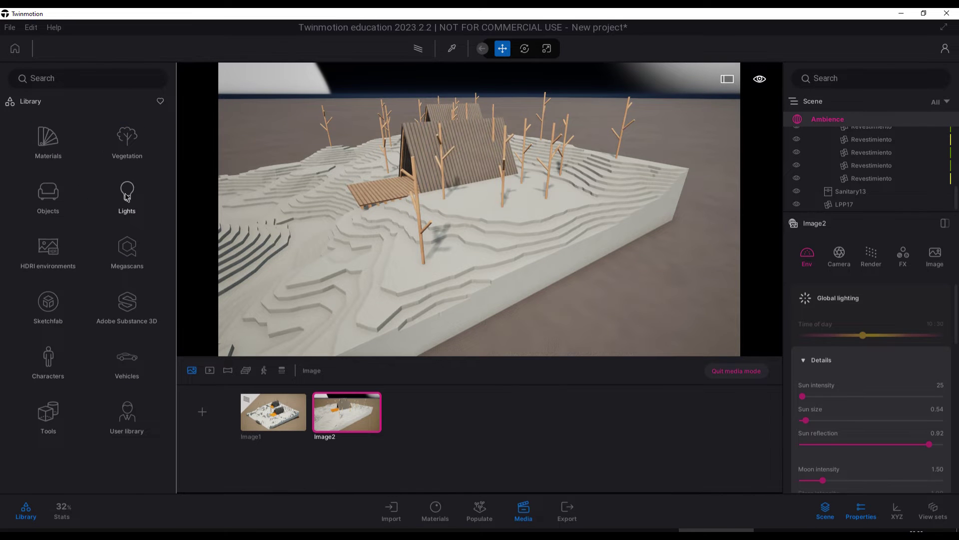
{"action": "left_click", "coordinate": [125, 195]}
{"action": "key", "text": "w"}
{"action": "mouse_move", "coordinate": [403, 267]}
{"action": "right_mouse_down"}
{"action": "mouse_move", "coordinate": [450, 244]}
{"action": "mouse_move", "coordinate": [459, 253]}
{"action": "mouse_move", "coordinate": [429, 252]}
{"action": "mouse_move", "coordinate": [434, 262]}
{"action": "mouse_move", "coordinate": [420, 265]}
{"action": "right_mouse_up"}
{"action": "key", "text": "w"}
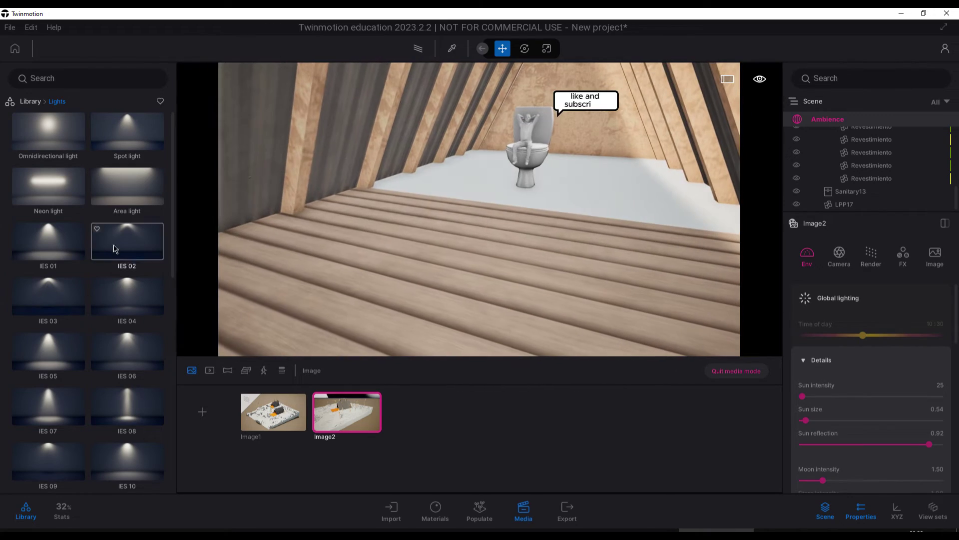
{"action": "left_click_drag", "start_coordinate": [114, 248], "coordinate": [509, 251]}
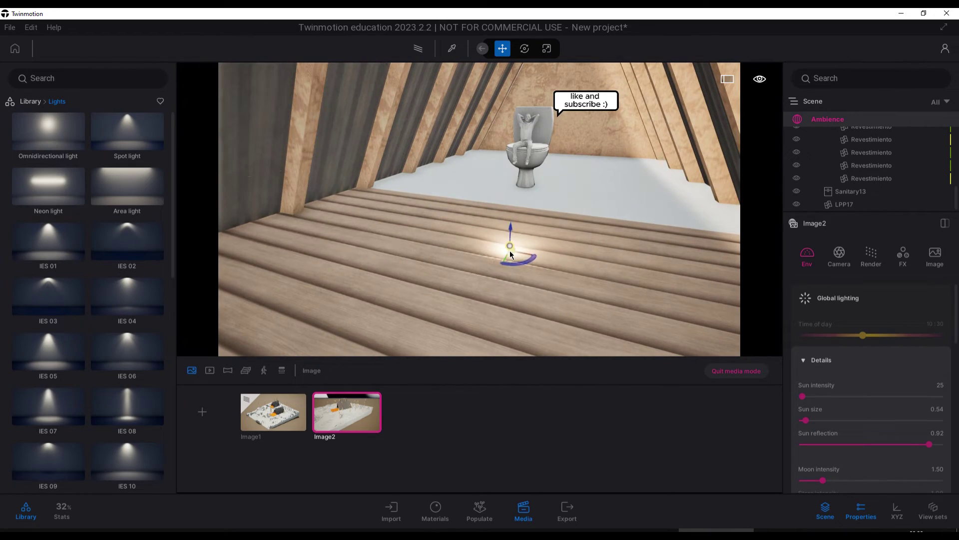
Copy the front cabin's omnidirectional light into the rear cabin
{"action": "scroll", "coordinate": [473, 305], "scroll_direction": "down", "scroll_amount": 5}
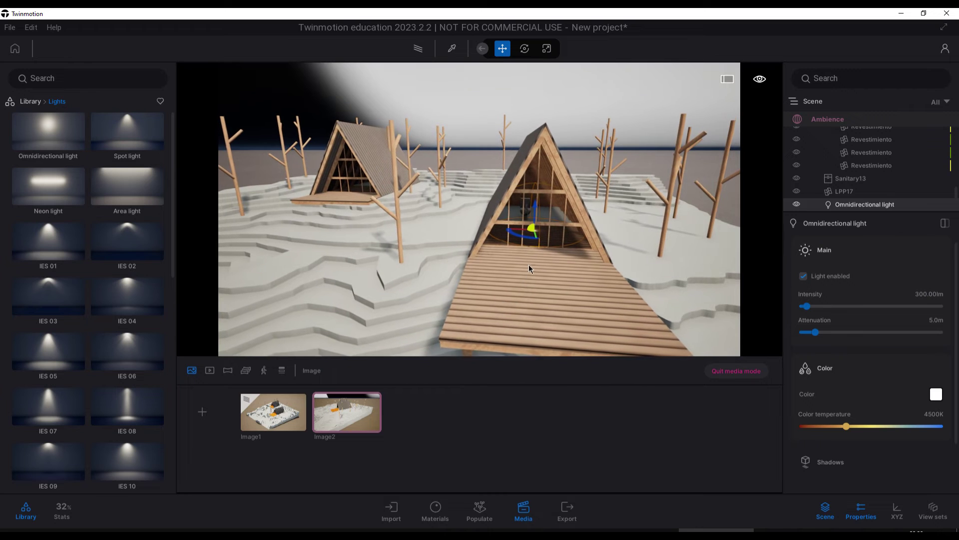
{"action": "left_click_drag", "start_coordinate": [530, 236], "coordinate": [352, 196], "text": "alt"}
{"action": "left_click", "coordinate": [464, 330]}
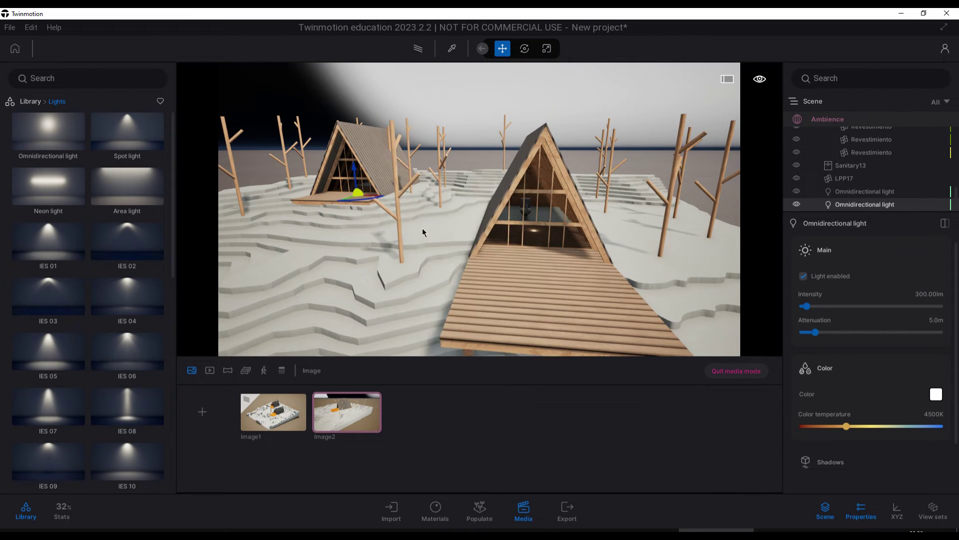
Center the copied omnidirectional light on the rear cabin's floor and return to Image1
{"action": "key", "text": "w"}
{"action": "right_click_drag", "start_coordinate": [421, 228], "coordinate": [394, 228]}
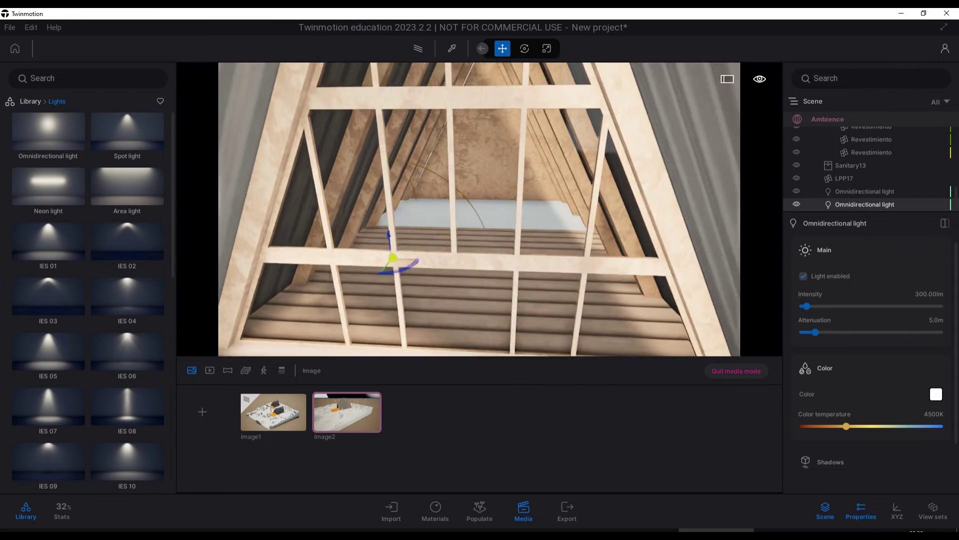
{"action": "left_click_drag", "start_coordinate": [452, 260], "coordinate": [477, 266]}
{"action": "left_click", "coordinate": [538, 233]}
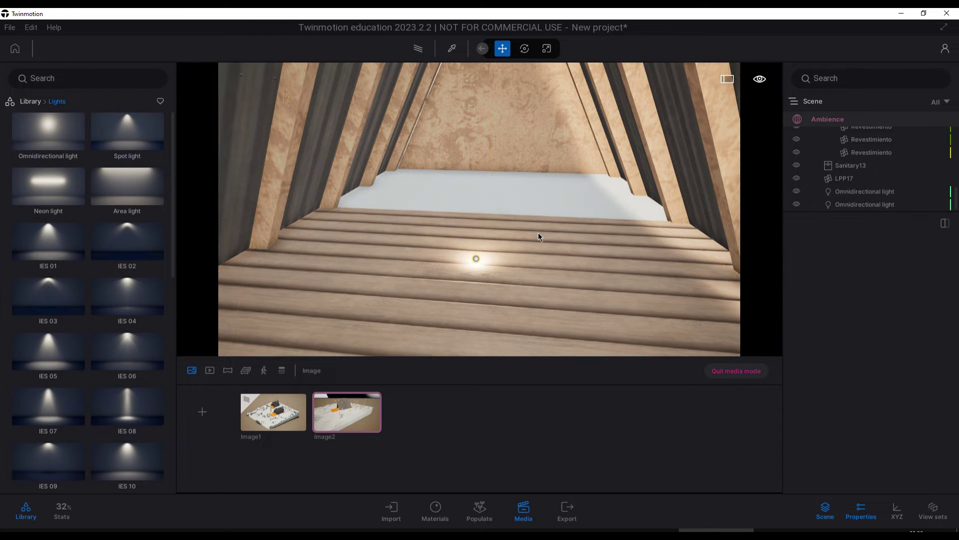
{"action": "left_click", "coordinate": [294, 414]}
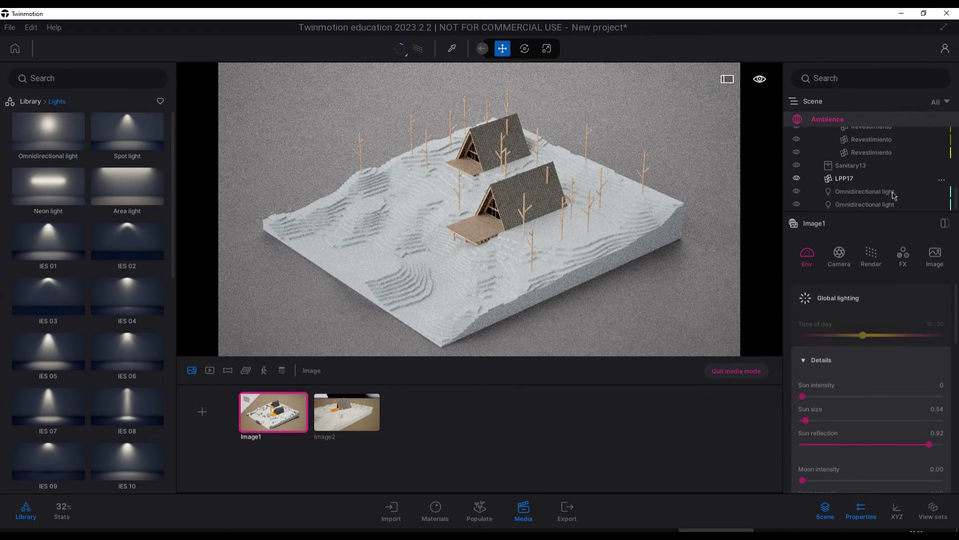
Raise both omnidirectional lights' intensity to 10000 lm and preview Image1 with the path tracer
{"action": "left_click", "coordinate": [887, 194]}
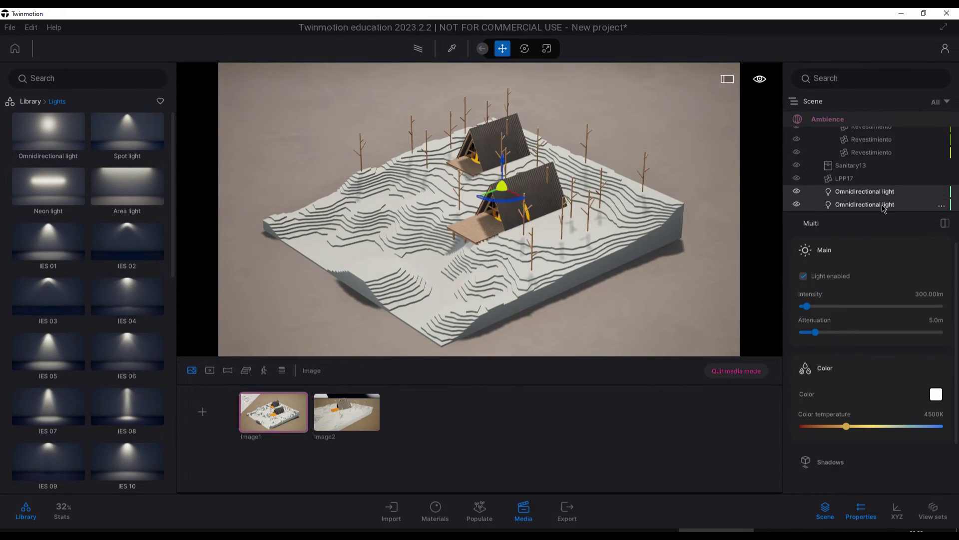
{"action": "left_click_drag", "start_coordinate": [805, 306], "coordinate": [942, 306]}
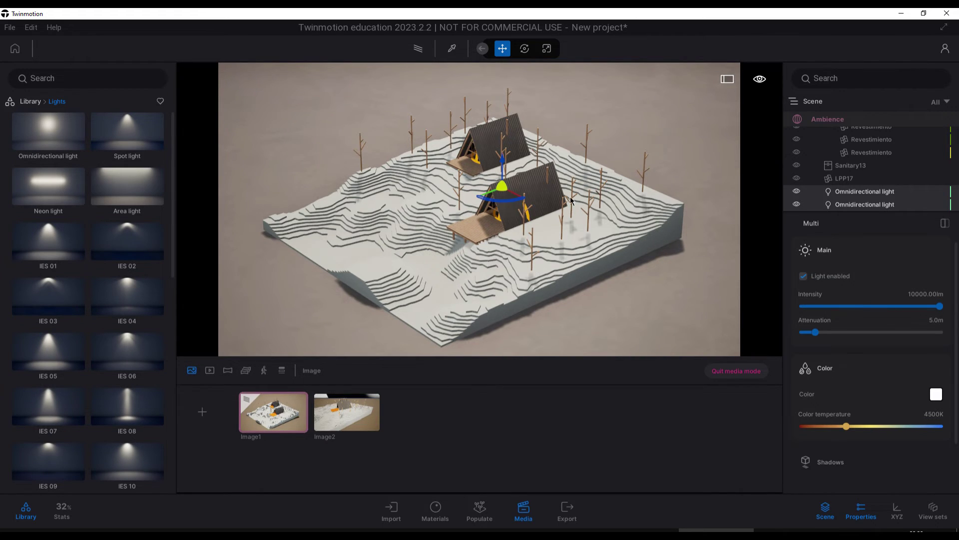
{"action": "key", "text": "r"}
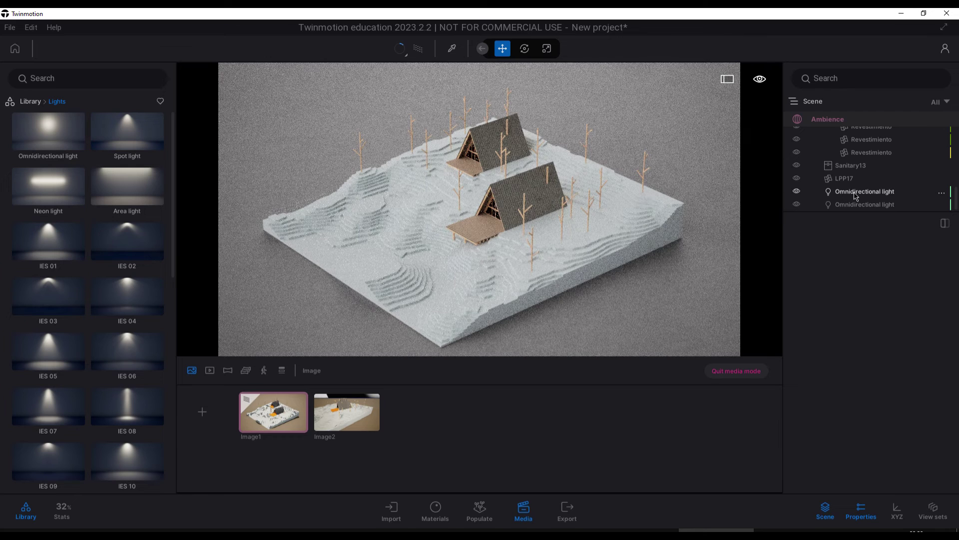
Set both omnidirectional lights' attenuation to 6.1 m and preview Image1 with the path tracer
{"action": "left_click", "coordinate": [859, 191]}
{"action": "left_click", "coordinate": [860, 204], "text": "ctrl"}
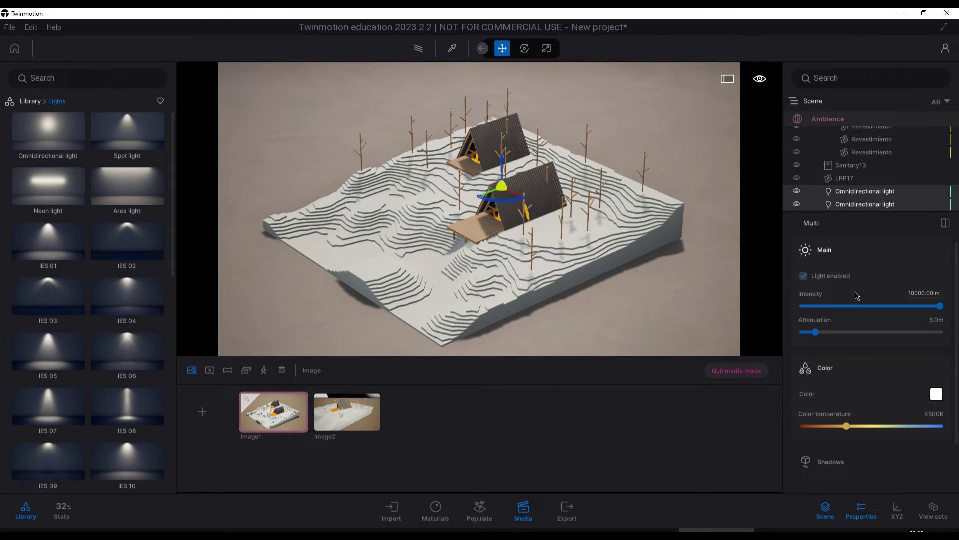
{"action": "scroll", "coordinate": [862, 300], "scroll_direction": "down", "scroll_amount": 3}
{"action": "left_click_drag", "start_coordinate": [865, 269], "coordinate": [818, 267]}
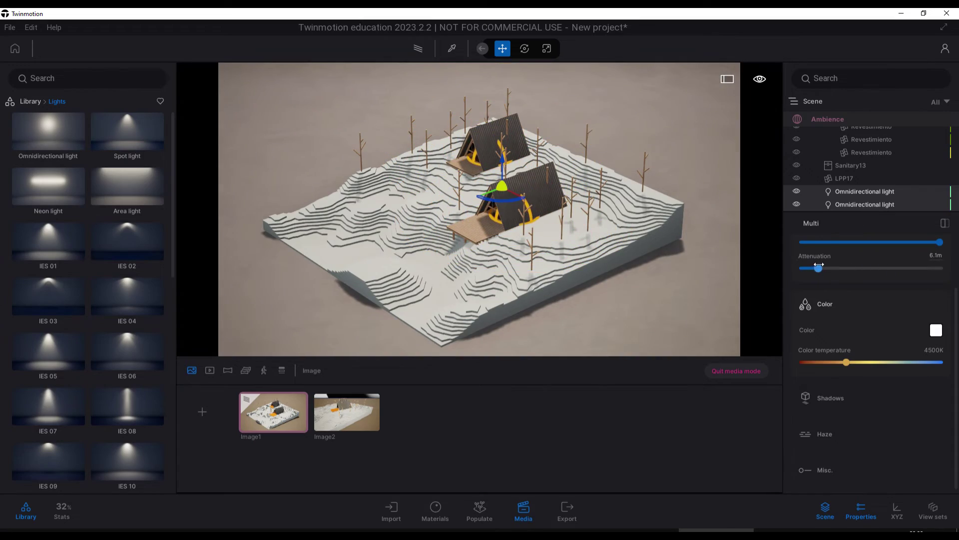
{"action": "key", "text": "r"}
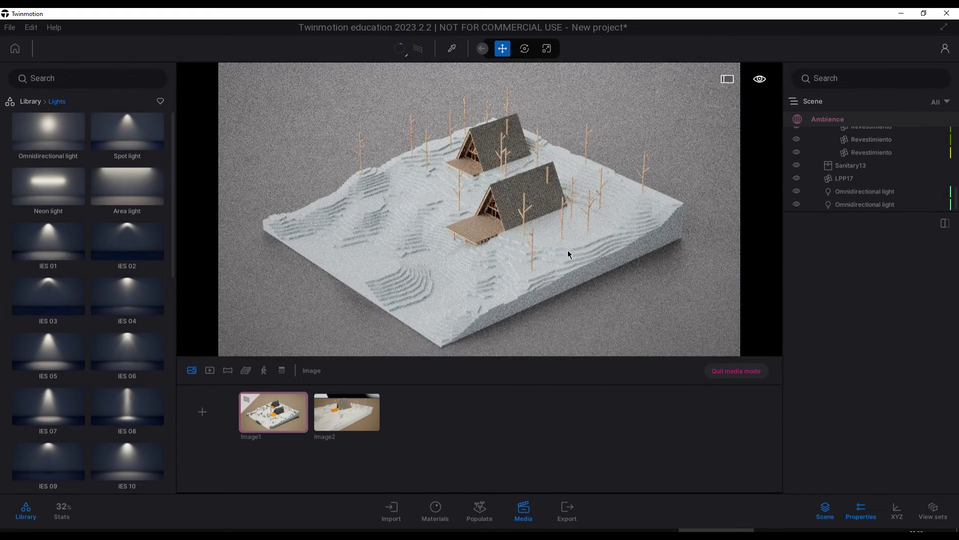
Enable volumetric shadows for both omnidirectional lights
{"action": "left_click", "coordinate": [865, 191]}
{"action": "left_click", "coordinate": [870, 204], "text": "ctrl"}
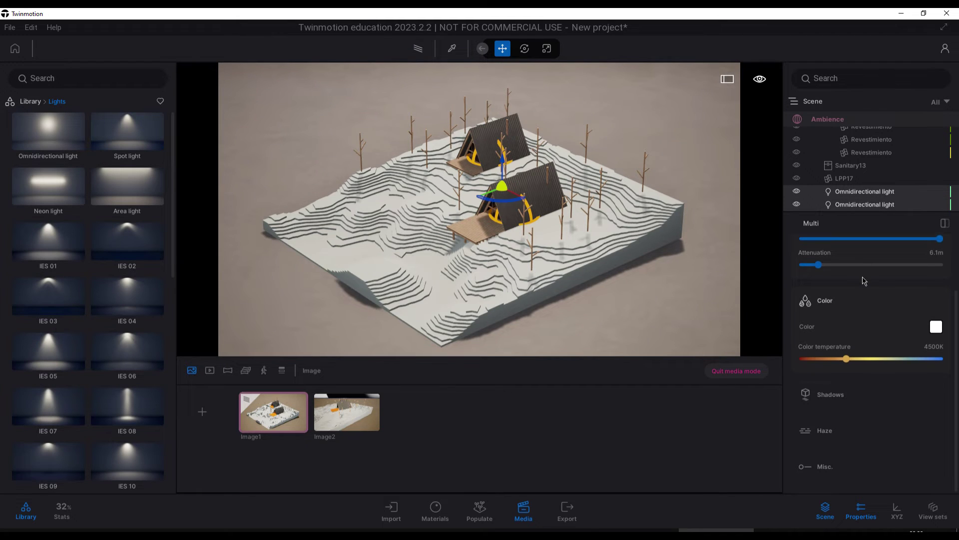
{"action": "left_click", "coordinate": [849, 397]}
{"action": "scroll", "coordinate": [864, 384], "scroll_direction": "down", "scroll_amount": 1}
{"action": "left_click", "coordinate": [805, 371]}
{"action": "left_click", "coordinate": [804, 392]}
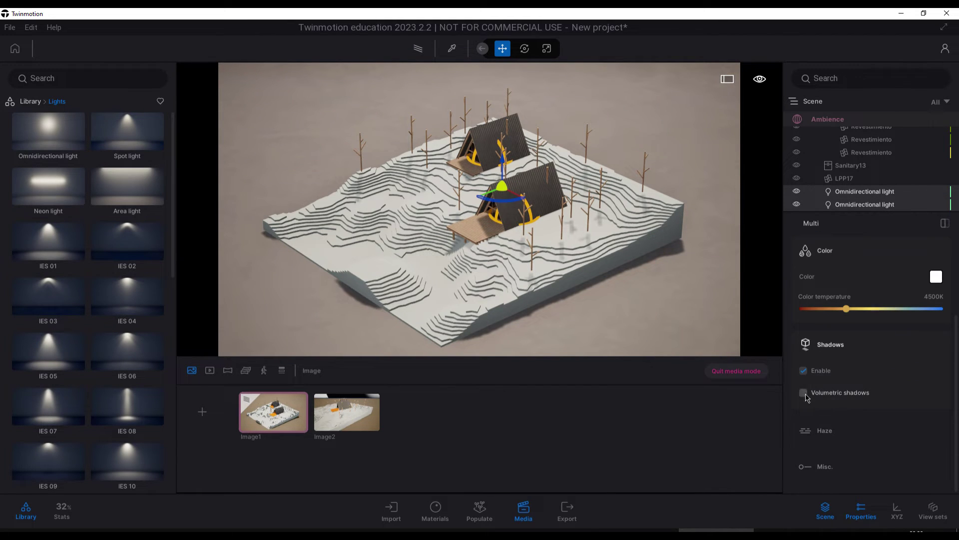
{"action": "scroll", "coordinate": [867, 373], "scroll_direction": "up", "scroll_amount": 2}
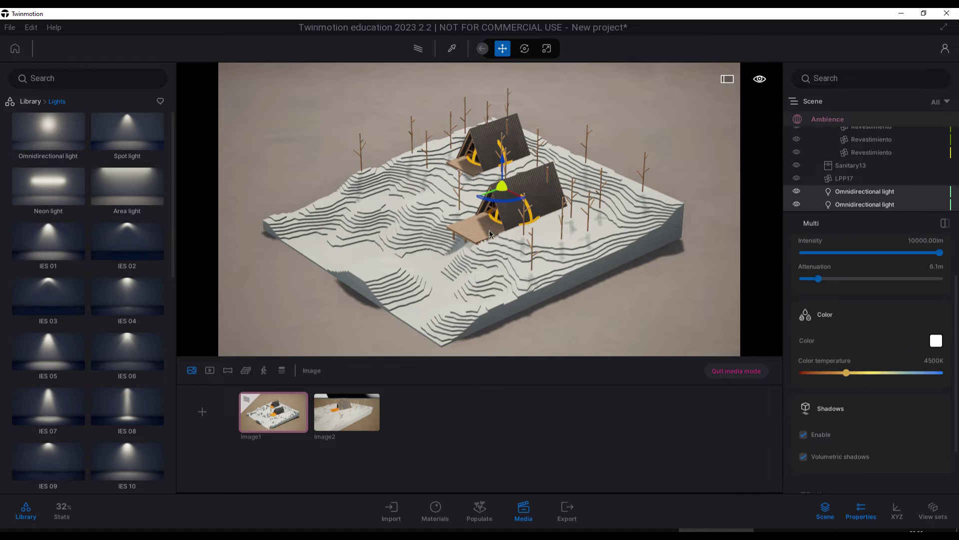
Shift each cabin's omnidirectional light toward its glazed entrance and preview the result
{"action": "left_click", "coordinate": [888, 206], "text": "ctrl"}
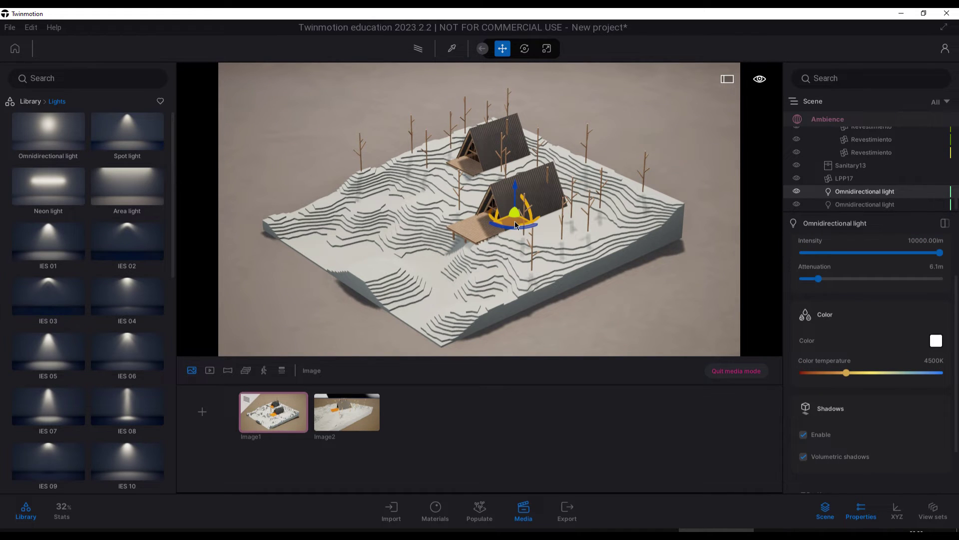
{"action": "left_click", "coordinate": [877, 207]}
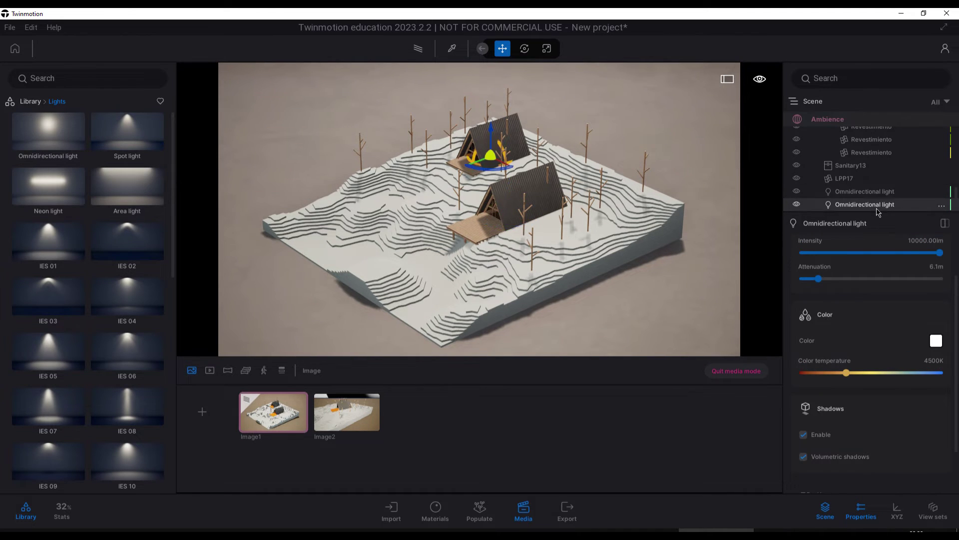
{"action": "left_click", "coordinate": [596, 127]}
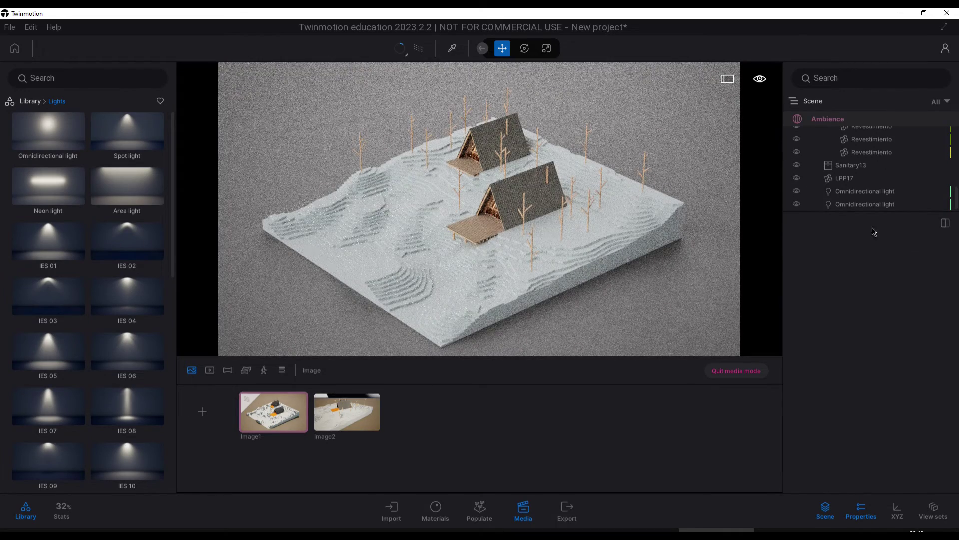
Move both omnidirectional lights slightly forward and raise them above the cabin floors, then check the glow in Image1
{"action": "left_click", "coordinate": [889, 192]}
{"action": "left_click", "coordinate": [878, 204], "text": "ctrl"}
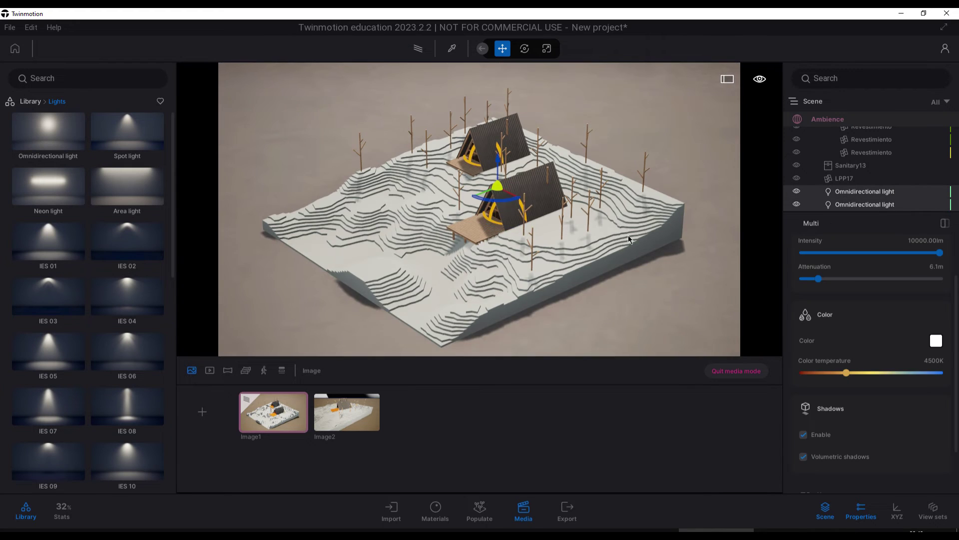
{"action": "left_click_drag", "start_coordinate": [485, 195], "coordinate": [483, 193]}
{"action": "left_click", "coordinate": [593, 124]}
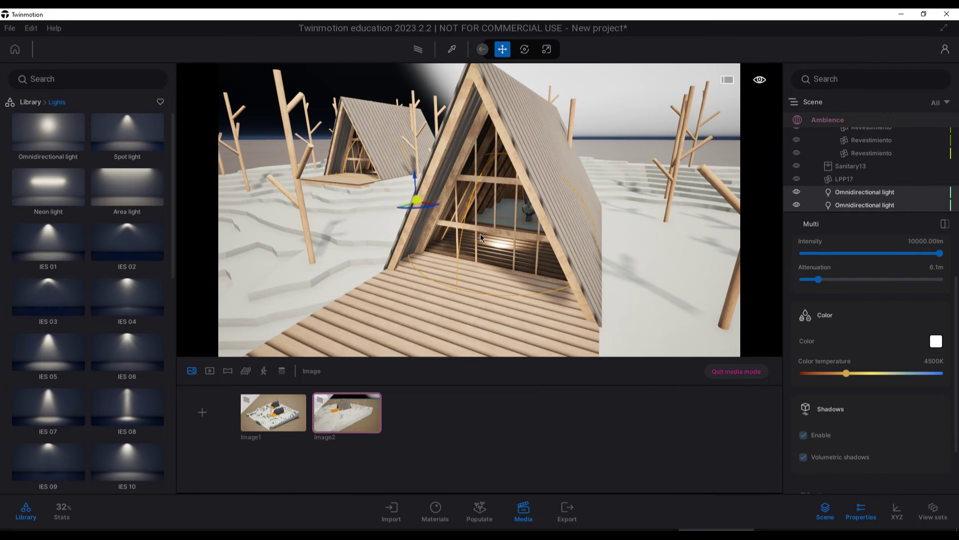
{"action": "left_click_drag", "start_coordinate": [416, 178], "coordinate": [419, 153]}
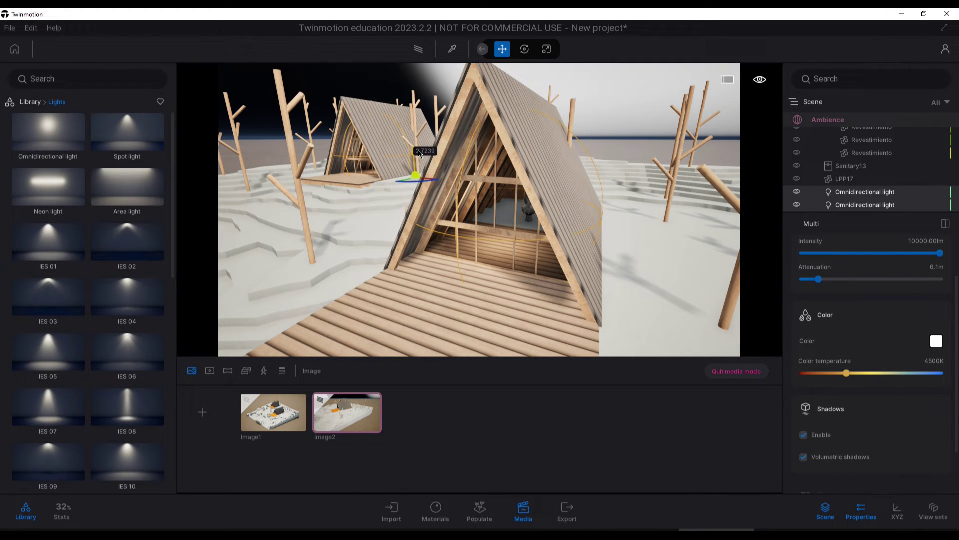
{"action": "left_click", "coordinate": [603, 94]}
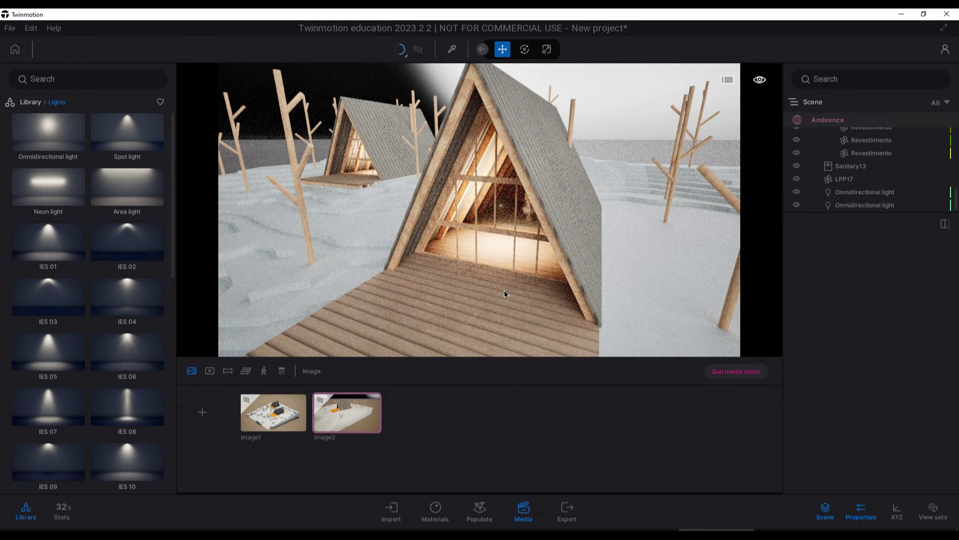
{"action": "left_click", "coordinate": [273, 412]}
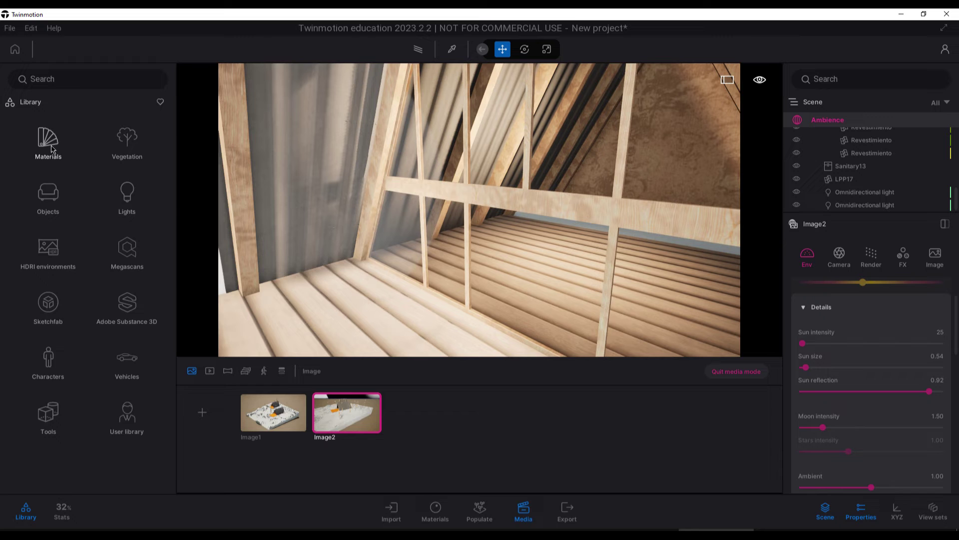
Apply the Clear glass material to the cabin's front window pane in Image2 and return to Image1
{"action": "left_click", "coordinate": [51, 146]}
{"action": "left_click", "coordinate": [52, 145]}
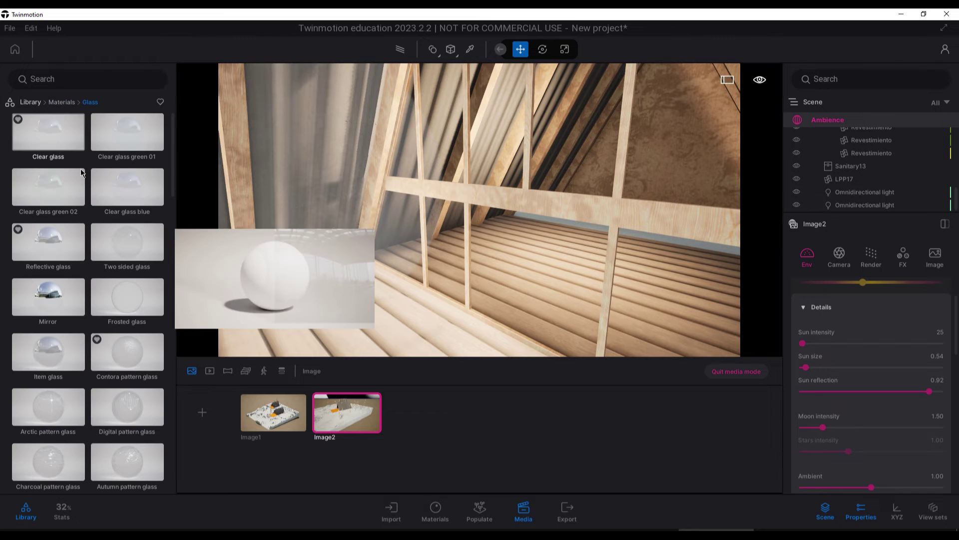
{"action": "left_click_drag", "start_coordinate": [49, 129], "coordinate": [439, 164]}
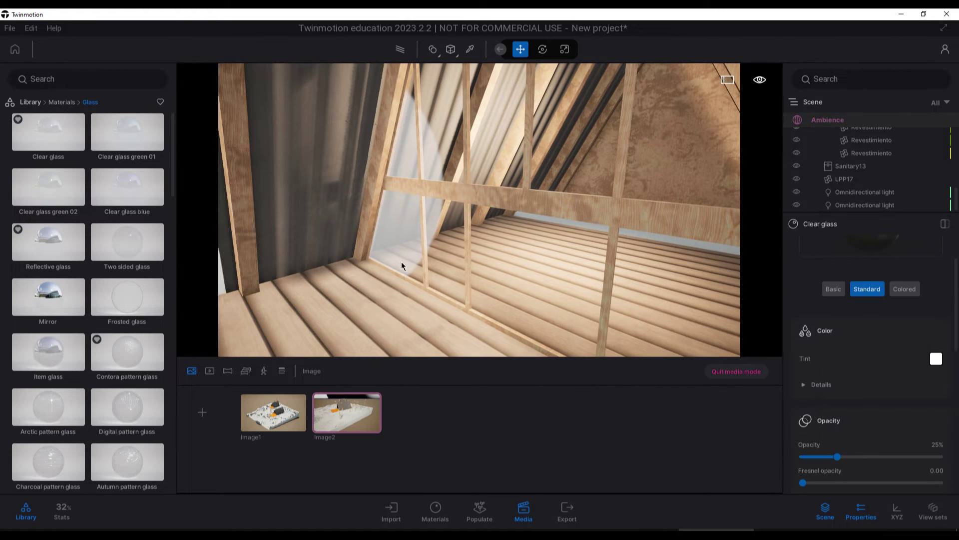
{"action": "left_click", "coordinate": [273, 412]}
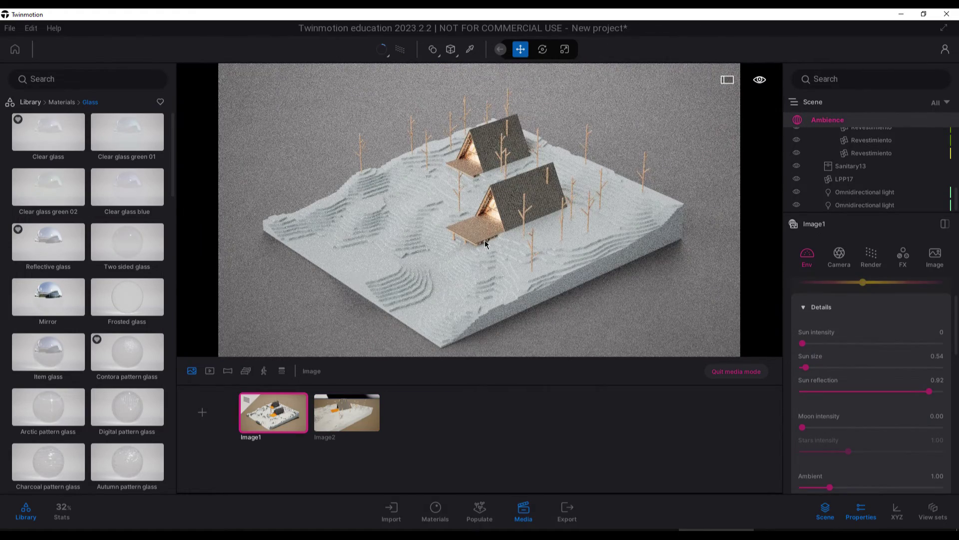
Lower both omnidirectional lights' intensity to about 4160 lm and preview Image1
{"action": "left_click", "coordinate": [876, 193]}
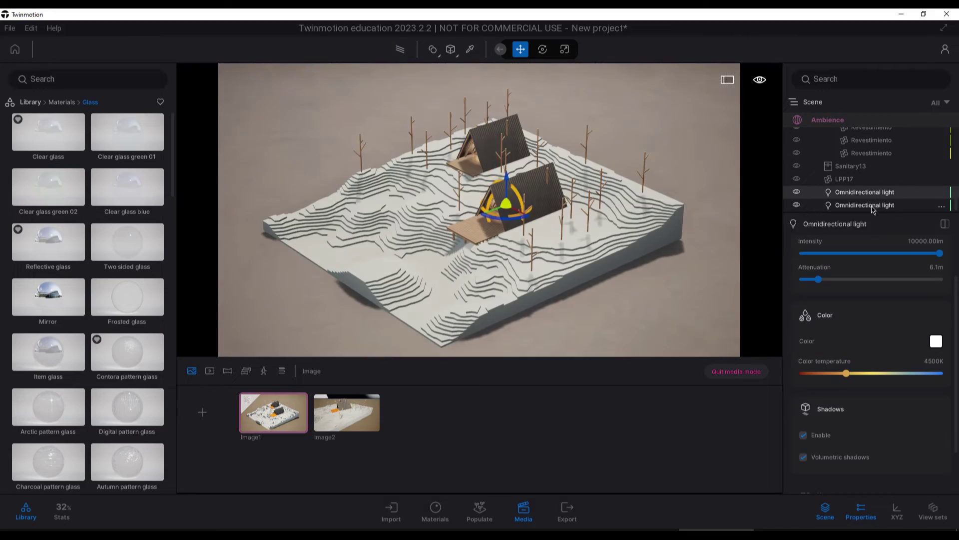
{"action": "left_click", "coordinate": [874, 206], "text": "ctrl"}
{"action": "mouse_move", "coordinate": [923, 257]}
{"action": "left_mouse_down"}
{"action": "mouse_move", "coordinate": [909, 260]}
{"action": "mouse_move", "coordinate": [918, 255]}
{"action": "left_mouse_up"}
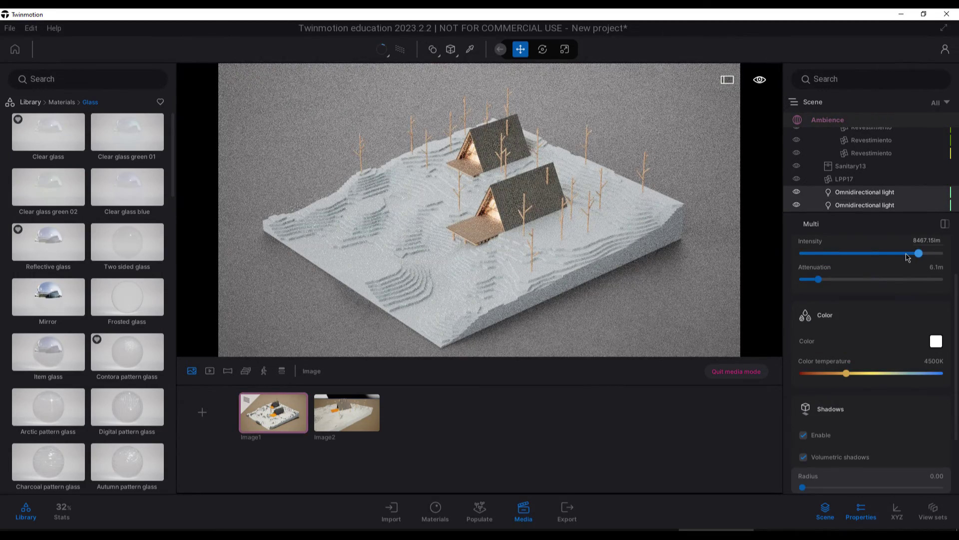
{"action": "left_click_drag", "start_coordinate": [908, 257], "coordinate": [889, 253]}
{"action": "left_click", "coordinate": [861, 255]}
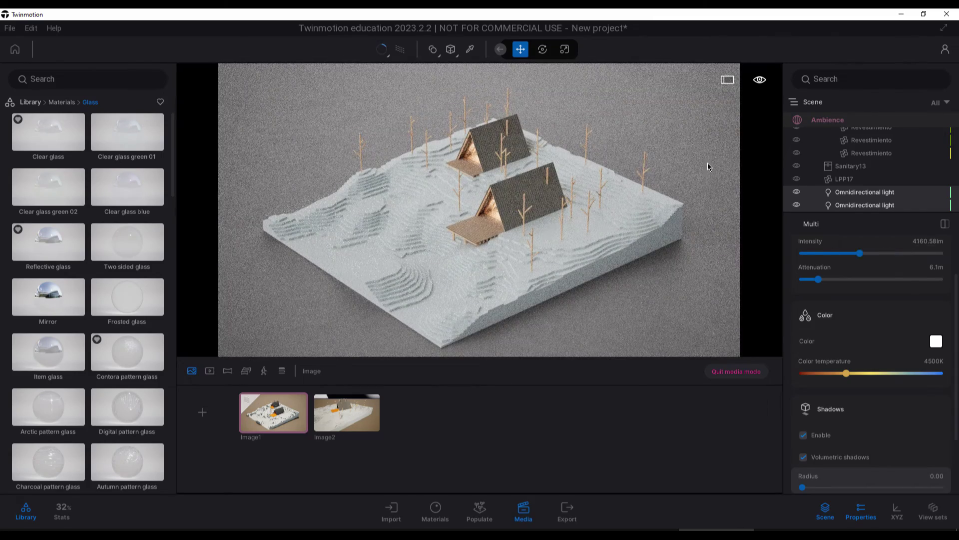
{"action": "left_click", "coordinate": [668, 135]}
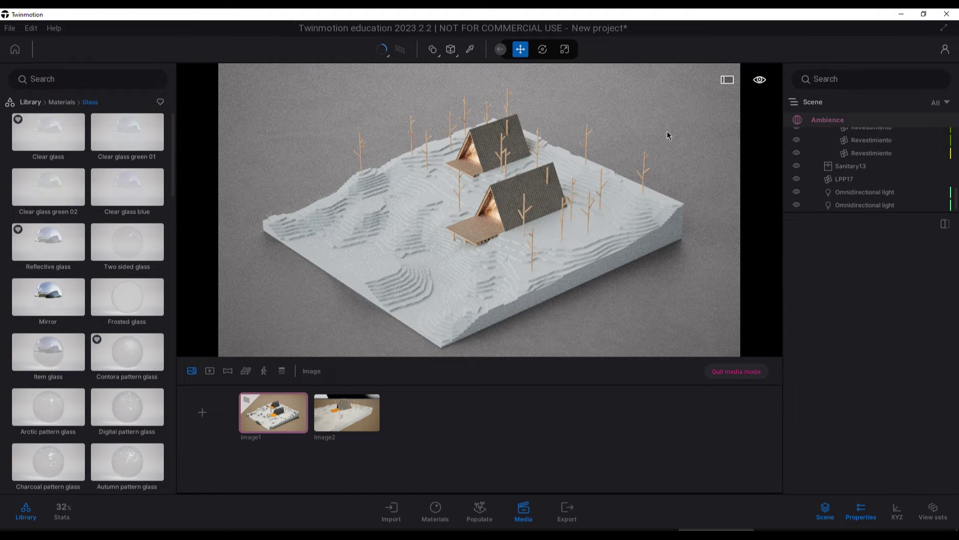
Try the Reflective glass material on the water volume over the low side of the terrain and check it in Image1
{"action": "left_click", "coordinate": [360, 416]}
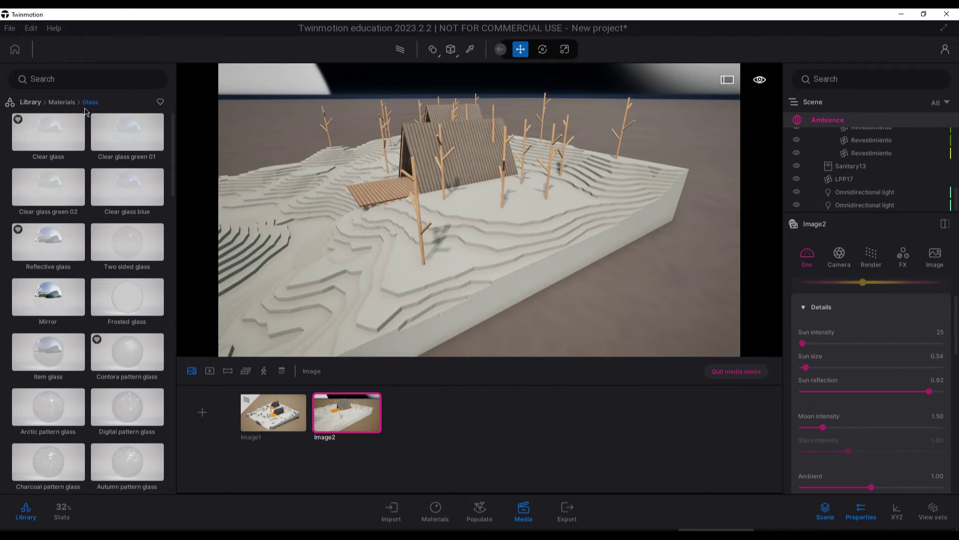
{"action": "left_click", "coordinate": [33, 103]}
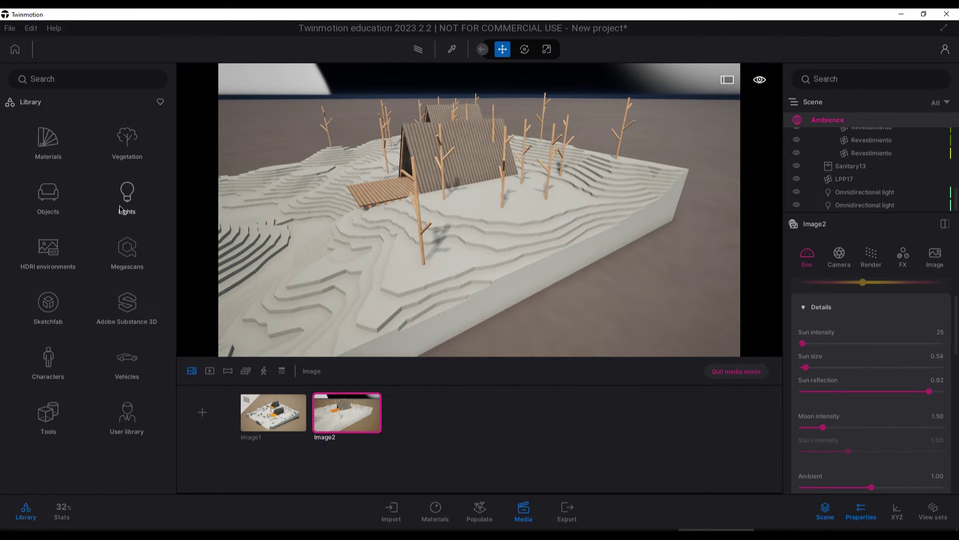
{"action": "left_click", "coordinate": [48, 149]}
{"action": "left_click", "coordinate": [48, 137]}
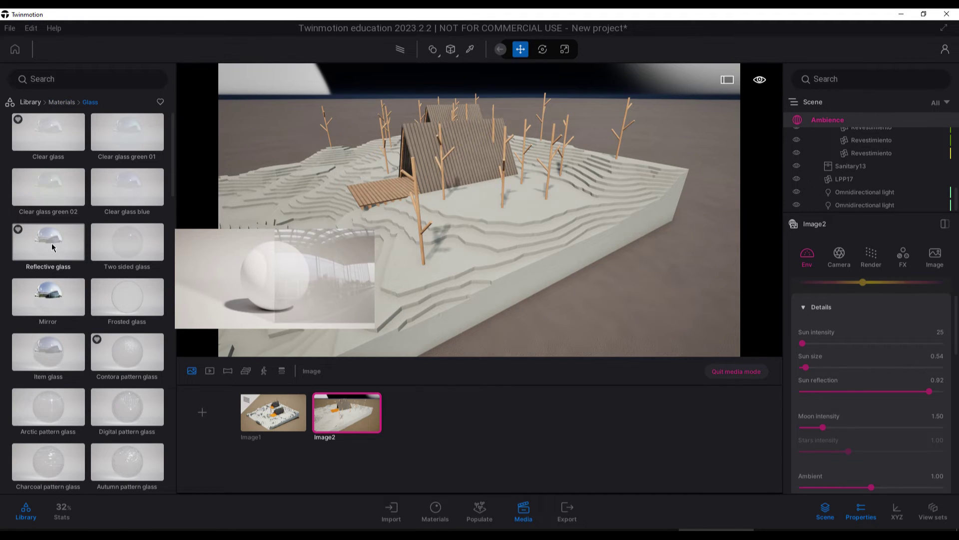
{"action": "key", "text": "w"}
{"action": "right_click_drag", "start_coordinate": [408, 194], "coordinate": [409, 193]}
{"action": "left_click_drag", "start_coordinate": [43, 243], "coordinate": [466, 238]}
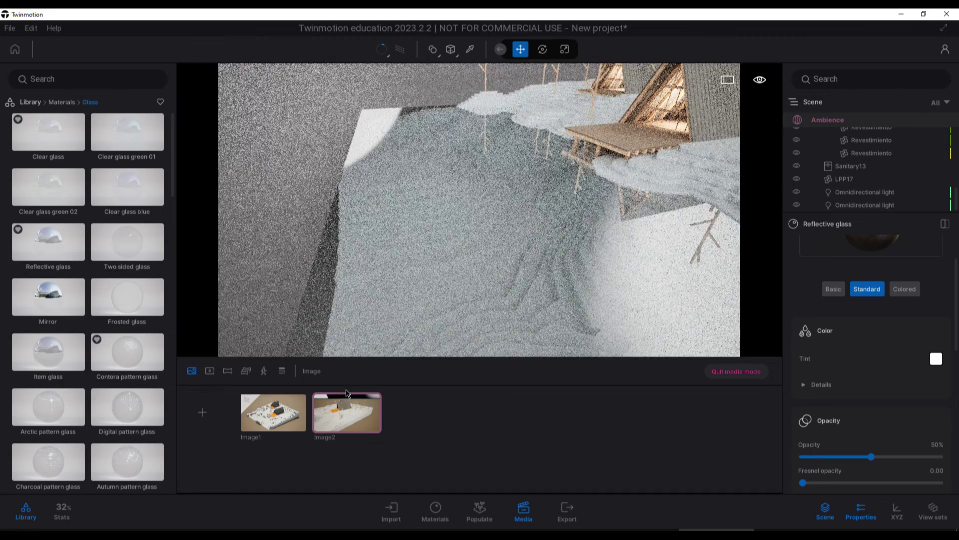
{"action": "left_click", "coordinate": [278, 412]}
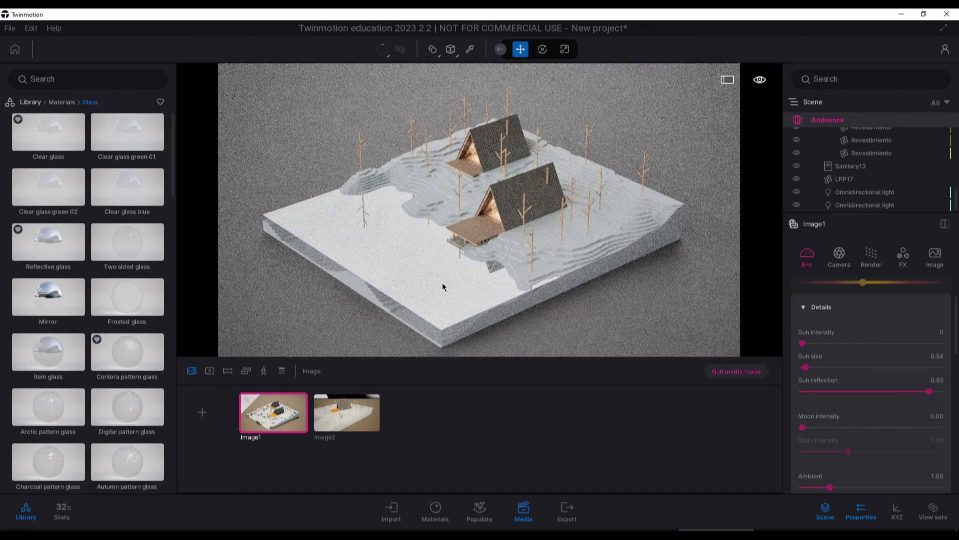
Apply Contora pattern glass to the water volume on the terrain's low side, with 1% opacity and 50% roughness
{"action": "scroll", "coordinate": [90, 280], "scroll_direction": "down", "scroll_amount": 3}
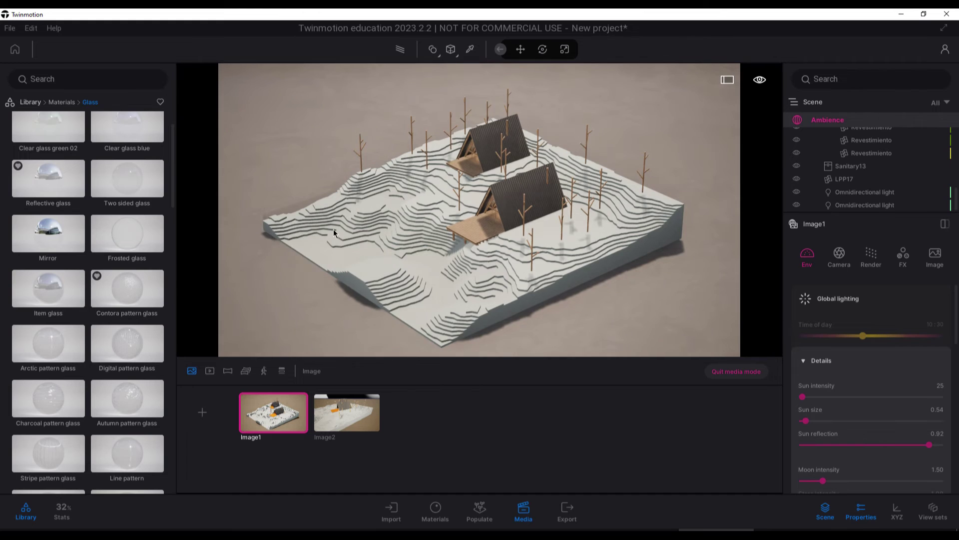
{"action": "left_click", "coordinate": [333, 230]}
{"action": "scroll", "coordinate": [870, 418], "scroll_direction": "down", "scroll_amount": 2}
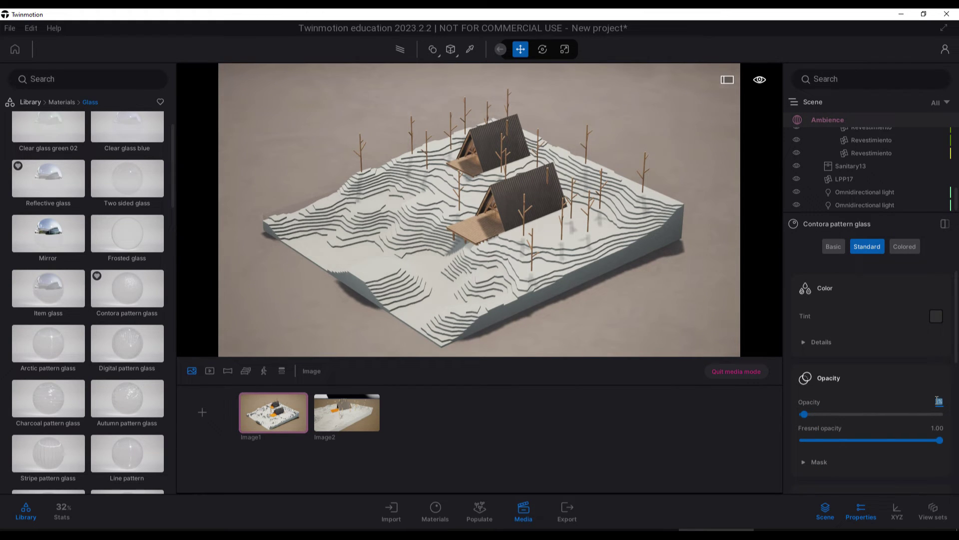
{"action": "scroll", "coordinate": [914, 365], "scroll_direction": "down", "scroll_amount": 1}
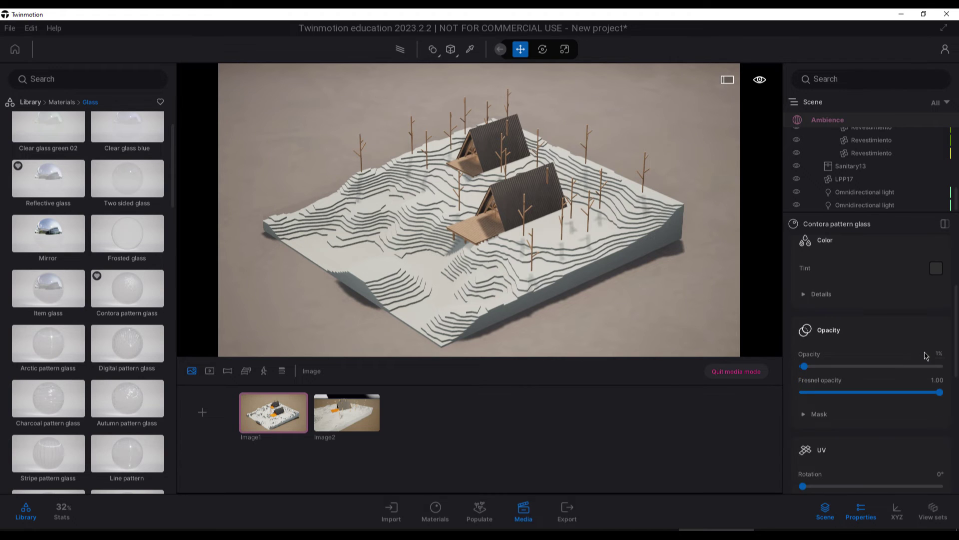
{"action": "scroll", "coordinate": [854, 416], "scroll_direction": "down", "scroll_amount": 4}
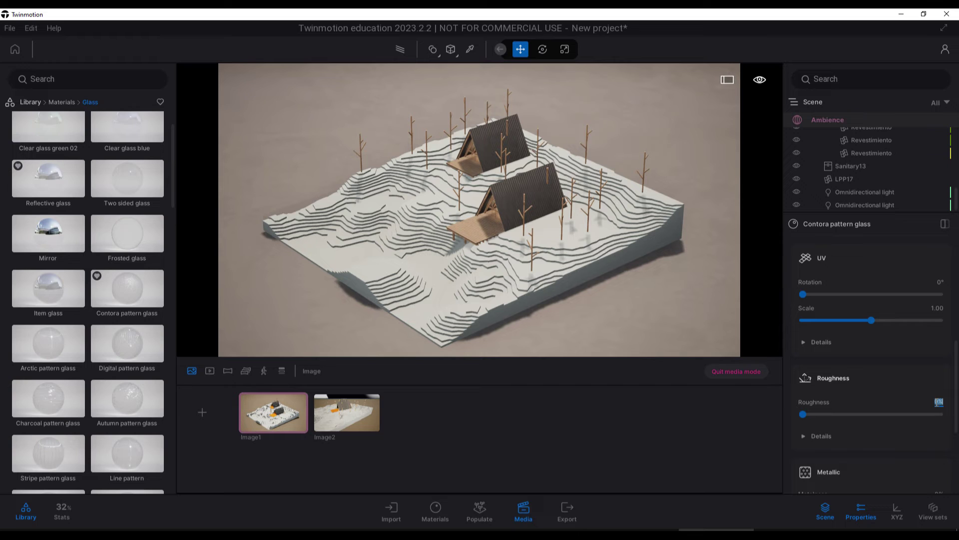
{"action": "type", "text": "50"}
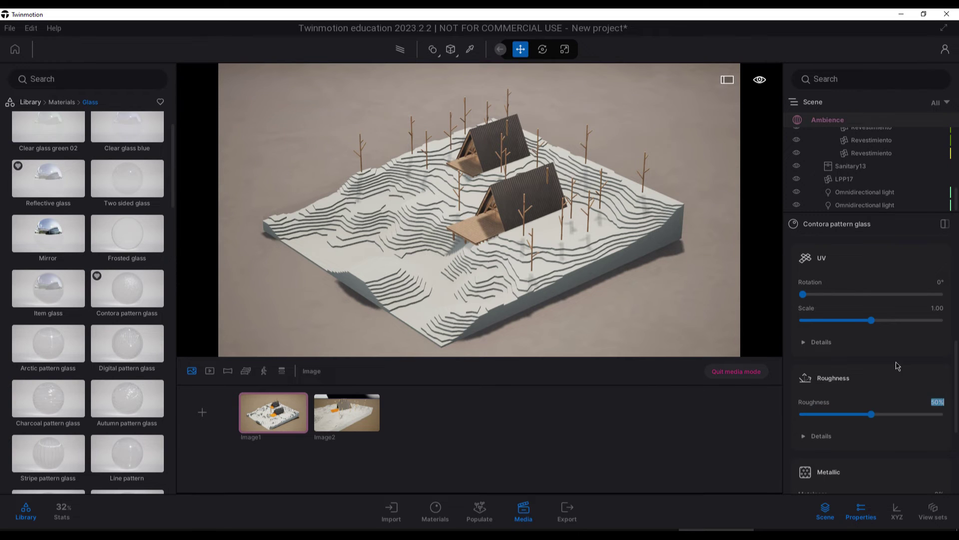
Set the Contora pattern glass's index of refraction to 1.20, specular to 90% and normal to 100%
{"action": "left_click", "coordinate": [824, 436]}
{"action": "scroll", "coordinate": [850, 422], "scroll_direction": "down", "scroll_amount": 2}
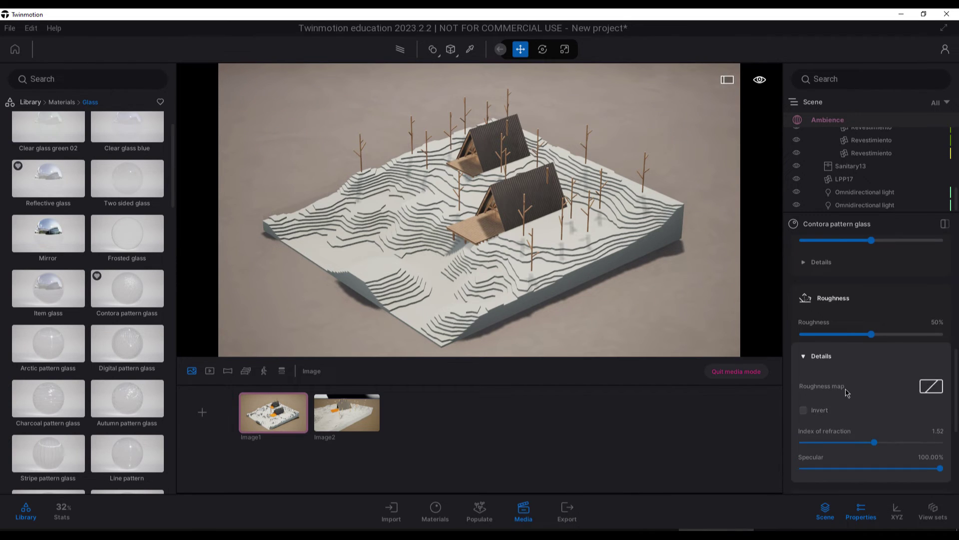
{"action": "scroll", "coordinate": [899, 399], "scroll_direction": "down", "scroll_amount": 1}
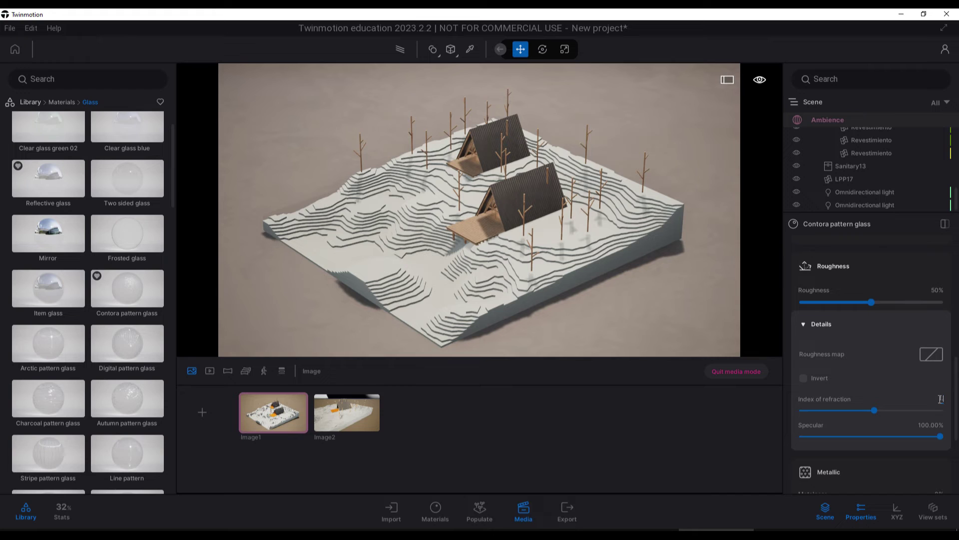
{"action": "left_click", "coordinate": [927, 423]}
{"action": "type", "text": "90"}
{"action": "key", "text": "Return"}
{"action": "scroll", "coordinate": [894, 426], "scroll_direction": "down", "scroll_amount": 5}
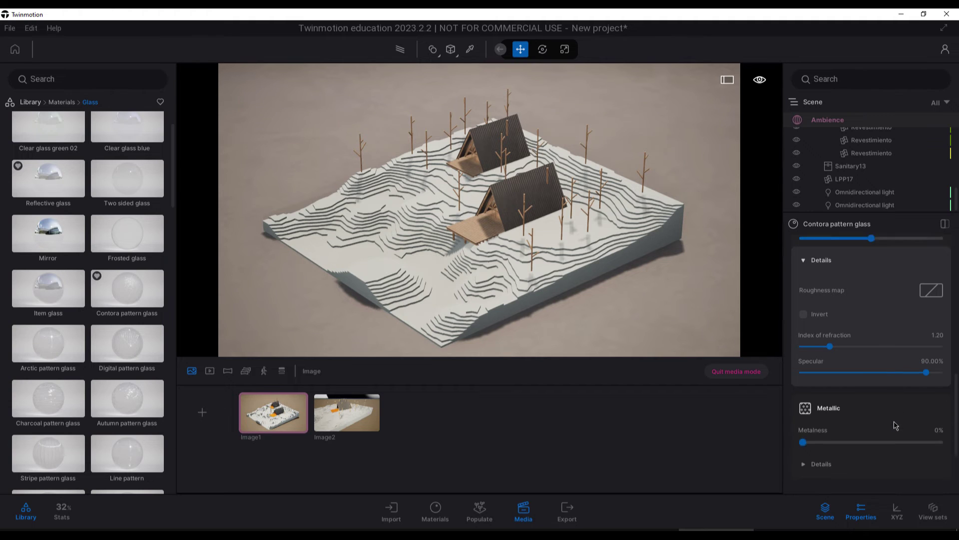
{"action": "scroll", "coordinate": [850, 390], "scroll_direction": "down", "scroll_amount": 1}
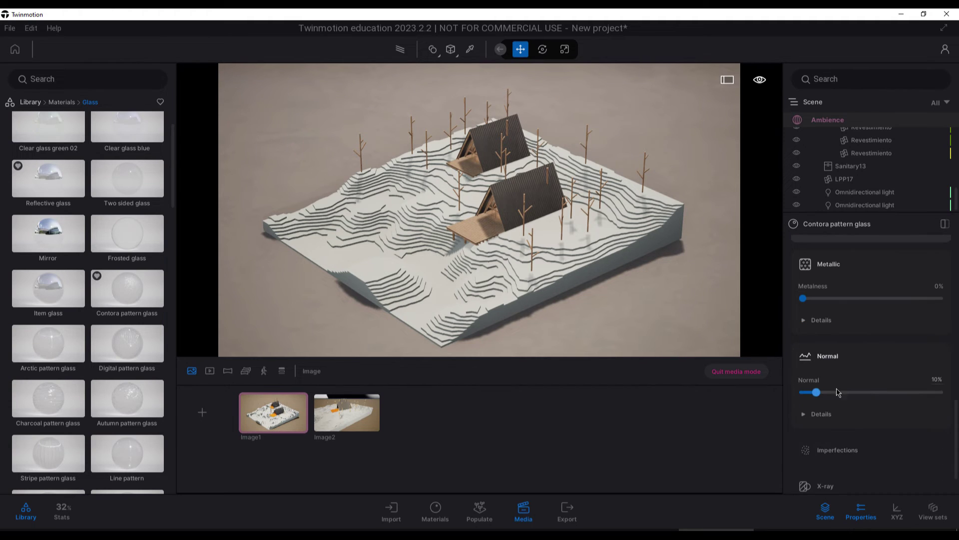
{"action": "left_click_drag", "start_coordinate": [852, 392], "coordinate": [954, 393]}
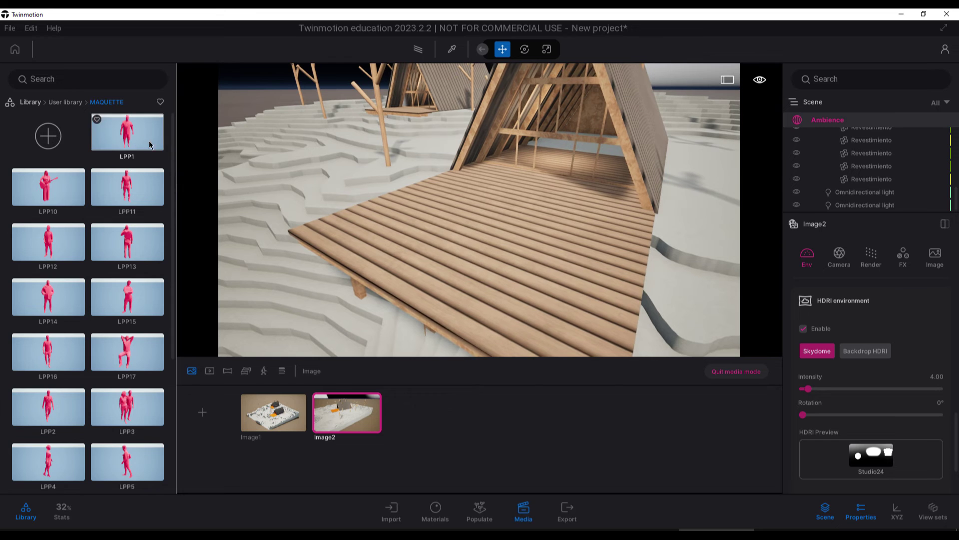
Place the LPP1 human figure from the MAQUETTE library on the wooden deck of the cabin with the larger deck
{"action": "left_click_drag", "start_coordinate": [127, 133], "coordinate": [392, 209]}
{"action": "key", "text": "Escape"}
{"action": "scroll", "coordinate": [403, 221], "scroll_direction": "down", "scroll_amount": 3}
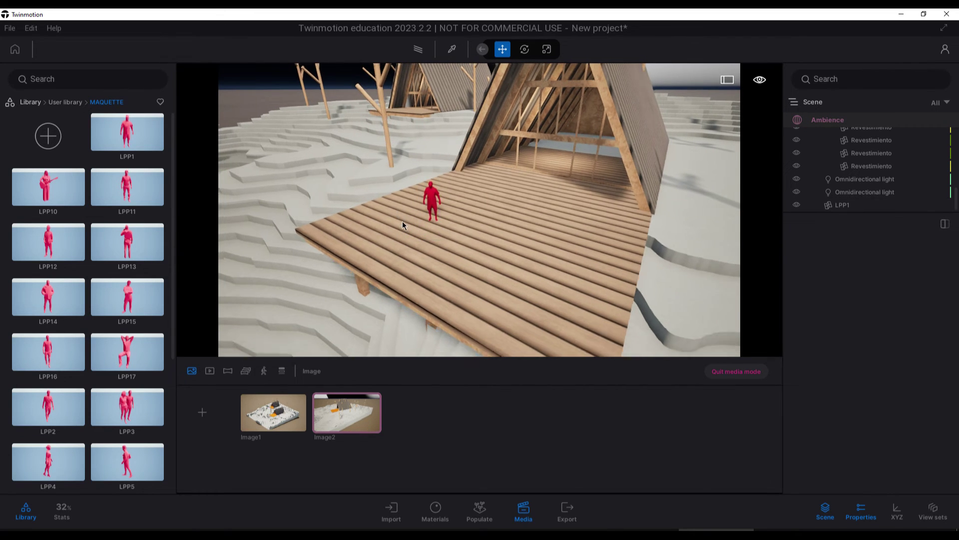
Try the LPP6 figure on the same cabin deck and delete it
{"action": "scroll", "coordinate": [100, 239], "scroll_direction": "down", "scroll_amount": 3}
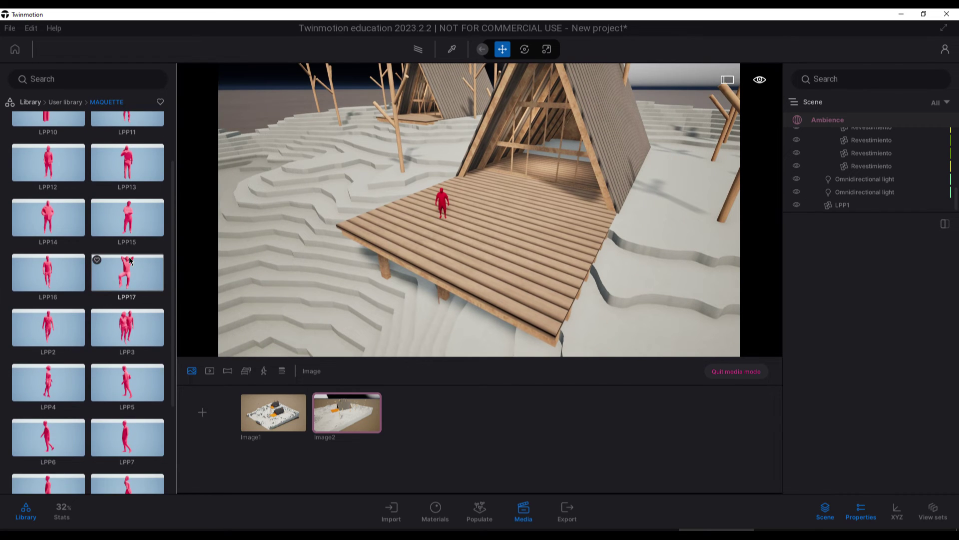
{"action": "scroll", "coordinate": [131, 328], "scroll_direction": "down", "scroll_amount": 1}
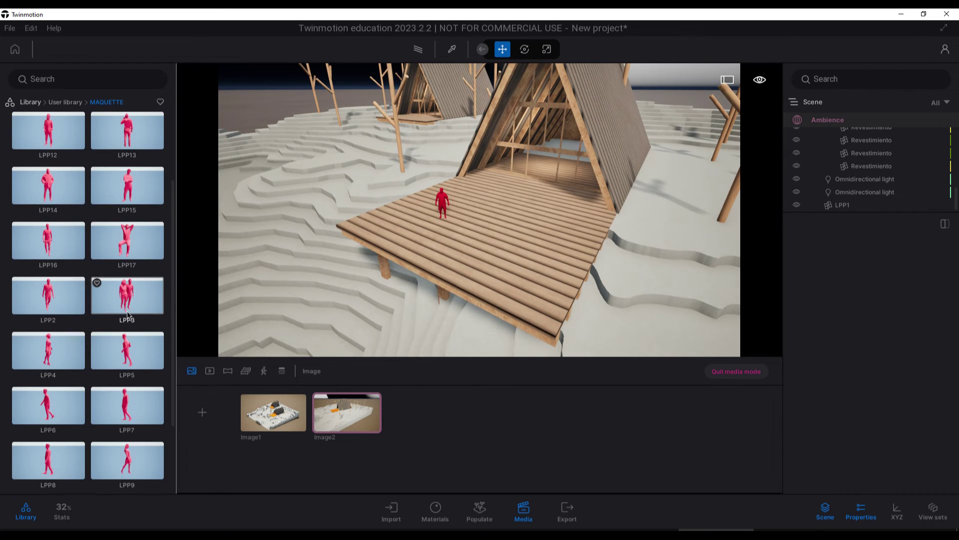
{"action": "scroll", "coordinate": [100, 345], "scroll_direction": "down", "scroll_amount": 4}
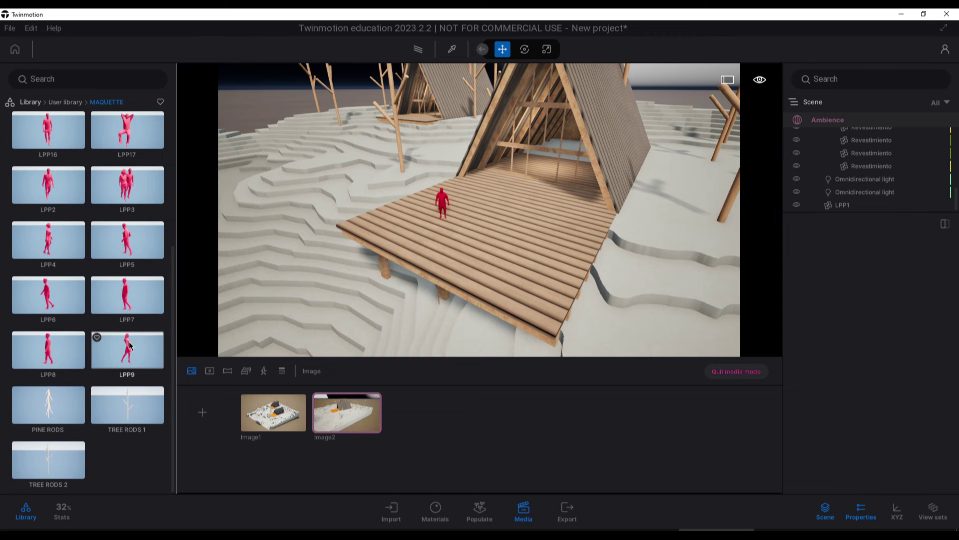
{"action": "left_click_drag", "start_coordinate": [58, 353], "coordinate": [532, 242]}
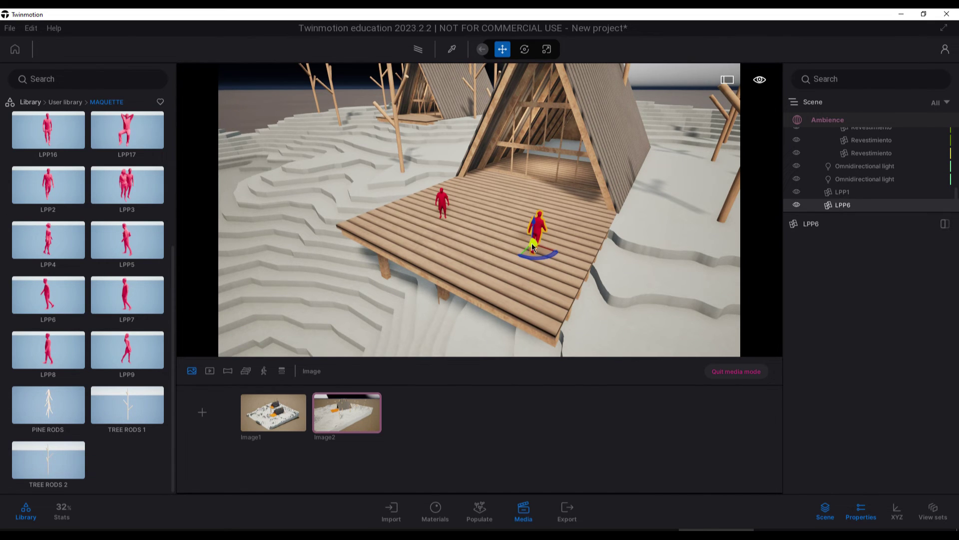
{"action": "key", "text": "Delete"}
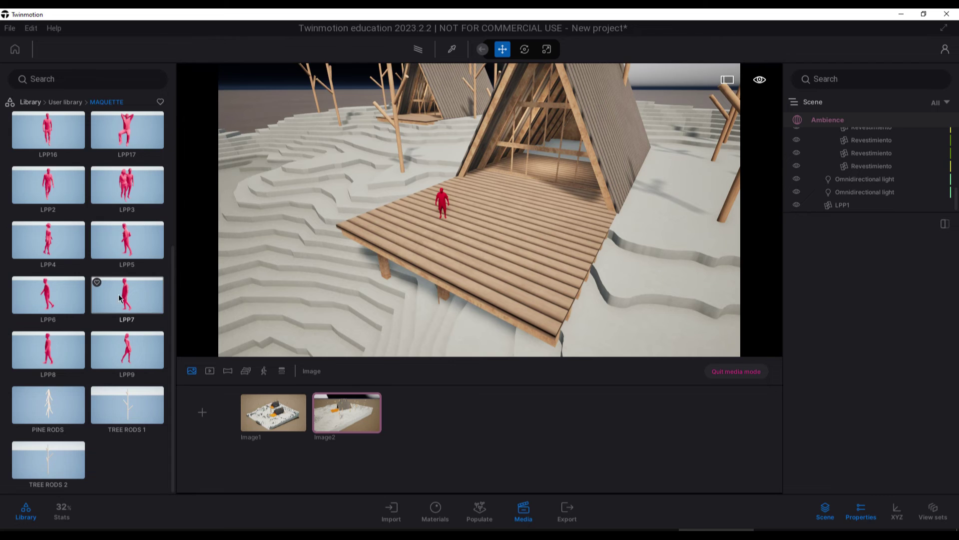
Place the LPP12 figure near the deck's front edge, rotate it about -125°, and move LPP1 beside it
{"action": "scroll", "coordinate": [120, 315], "scroll_direction": "up", "scroll_amount": 5}
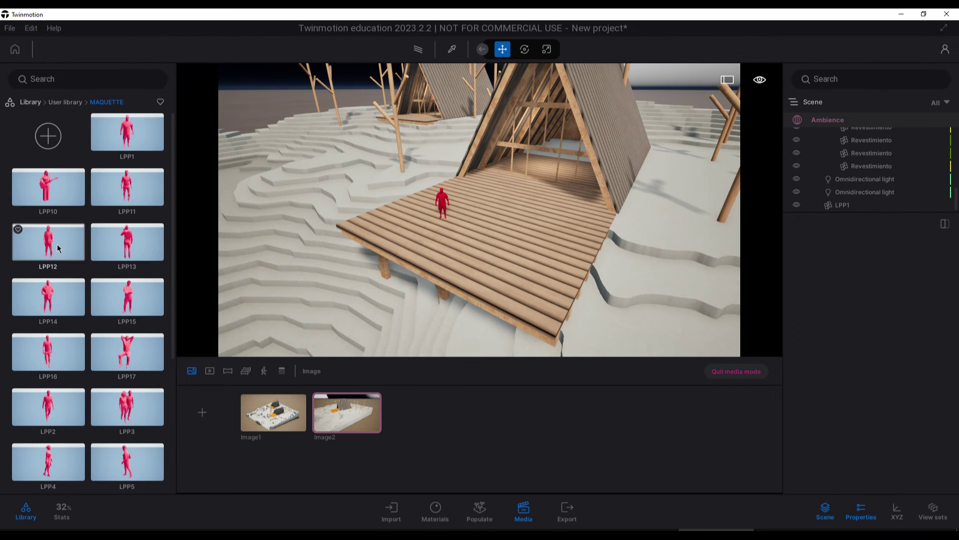
{"action": "left_click_drag", "start_coordinate": [57, 244], "coordinate": [501, 279]}
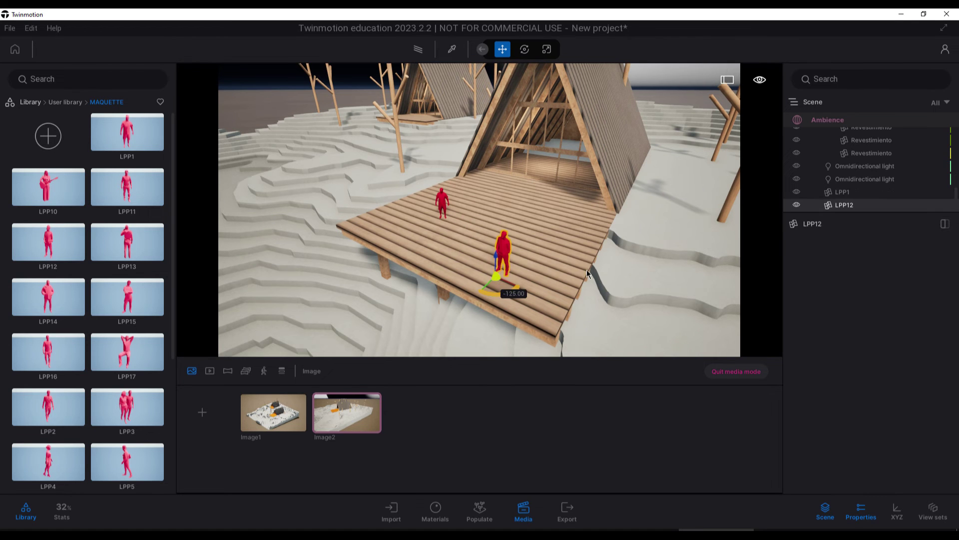
{"action": "left_click", "coordinate": [442, 204]}
{"action": "left_click_drag", "start_coordinate": [438, 229], "coordinate": [478, 266]}
{"action": "key", "text": "Escape"}
{"action": "right_click_drag", "start_coordinate": [477, 267], "coordinate": [477, 240]}
Place the LPP3 figure pair on the deck near the cabin entrance and rotate it about -60°
{"action": "scroll", "coordinate": [97, 268], "scroll_direction": "down", "scroll_amount": 1}
{"action": "left_click_drag", "start_coordinate": [127, 373], "coordinate": [571, 247]}
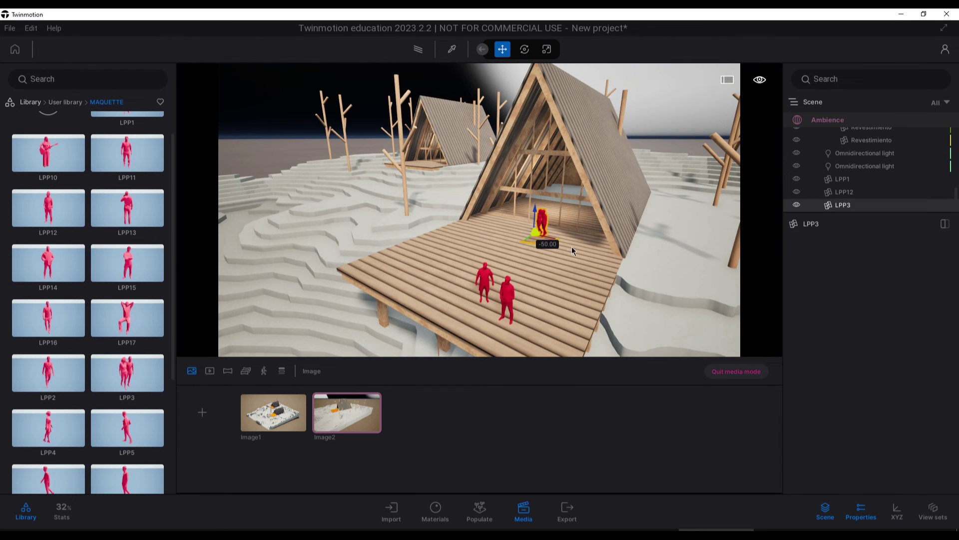
{"action": "key", "text": "Escape"}
Place the LPP14 figure near the edge of the other cabin's deck and adjust its orientation
{"action": "right_click_drag", "start_coordinate": [572, 246], "coordinate": [500, 260]}
{"action": "scroll", "coordinate": [128, 321], "scroll_direction": "down", "scroll_amount": 4}
{"action": "scroll", "coordinate": [125, 322], "scroll_direction": "up", "scroll_amount": 2}
{"action": "left_click_drag", "start_coordinate": [48, 186], "coordinate": [405, 274]}
{"action": "left_click_drag", "start_coordinate": [408, 294], "coordinate": [452, 278]}
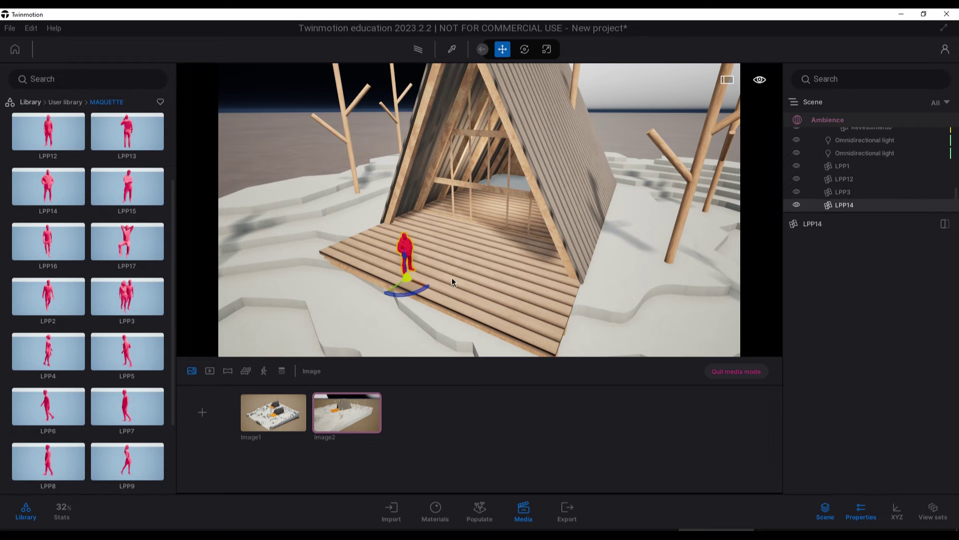
{"action": "key", "text": "Escape"}
Place the LPP15 figure beside LPP14 on the other cabin's deck
{"action": "scroll", "coordinate": [68, 345], "scroll_direction": "up", "scroll_amount": 3}
{"action": "left_click_drag", "start_coordinate": [127, 297], "coordinate": [433, 263]}
{"action": "left_click", "coordinate": [433, 264]}
{"action": "scroll", "coordinate": [432, 263], "scroll_direction": "down", "scroll_amount": 8}
{"action": "middle_click_drag", "start_coordinate": [464, 240], "coordinate": [454, 200]}
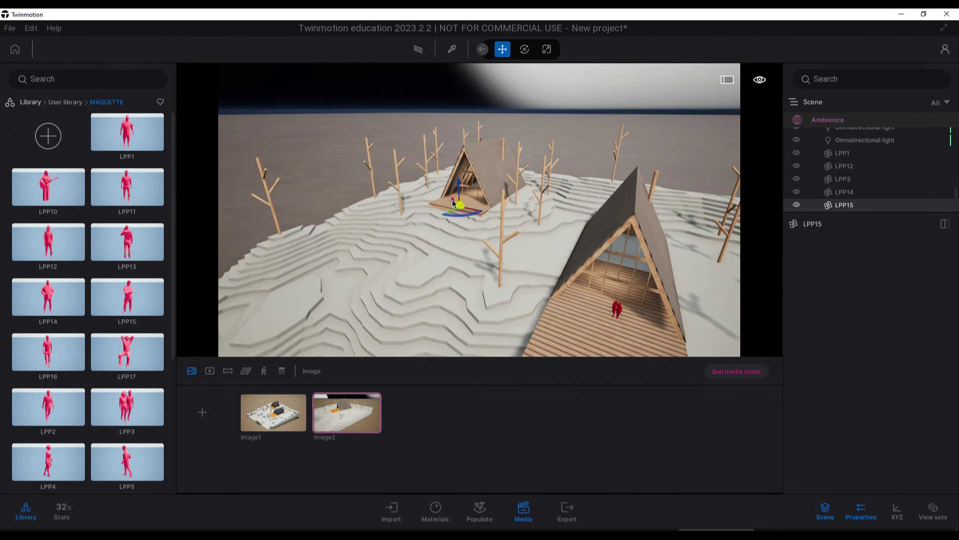
Select all the figures on both cabin decks, sample the terrain's material and apply it to them
{"action": "left_click", "coordinate": [452, 199], "text": "ctrl"}
{"action": "left_click", "coordinate": [617, 309], "text": "ctrl"}
{"action": "scroll", "coordinate": [527, 236], "scroll_direction": "down", "scroll_amount": 2}
{"action": "right_click_drag", "start_coordinate": [527, 236], "coordinate": [550, 275]}
{"action": "left_click", "coordinate": [549, 252], "text": "ctrl"}
{"action": "left_click", "coordinate": [561, 258], "text": "ctrl"}
{"action": "key", "text": "t"}
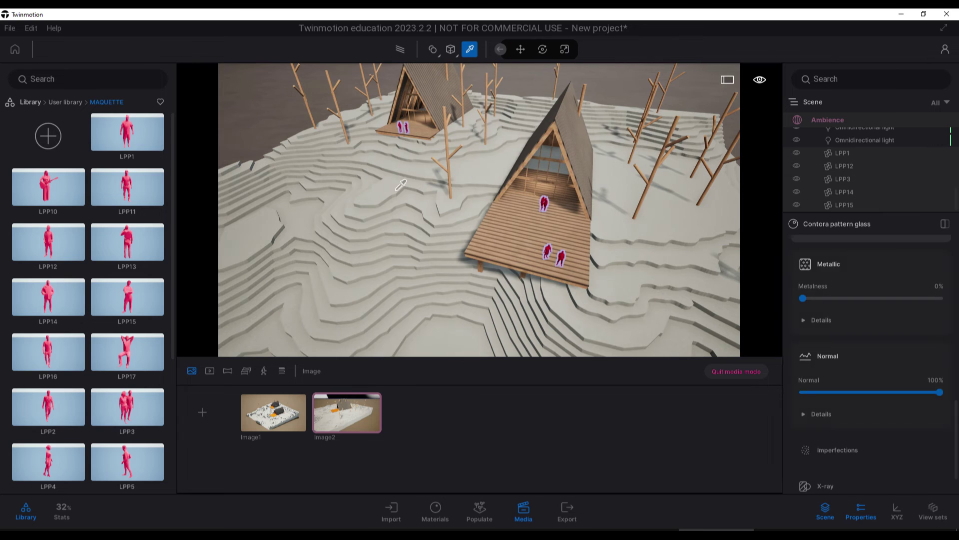
{"action": "left_click", "coordinate": [401, 185]}
{"action": "scroll", "coordinate": [873, 296], "scroll_direction": "up", "scroll_amount": 8}
{"action": "left_click_drag", "start_coordinate": [872, 272], "coordinate": [561, 258]}
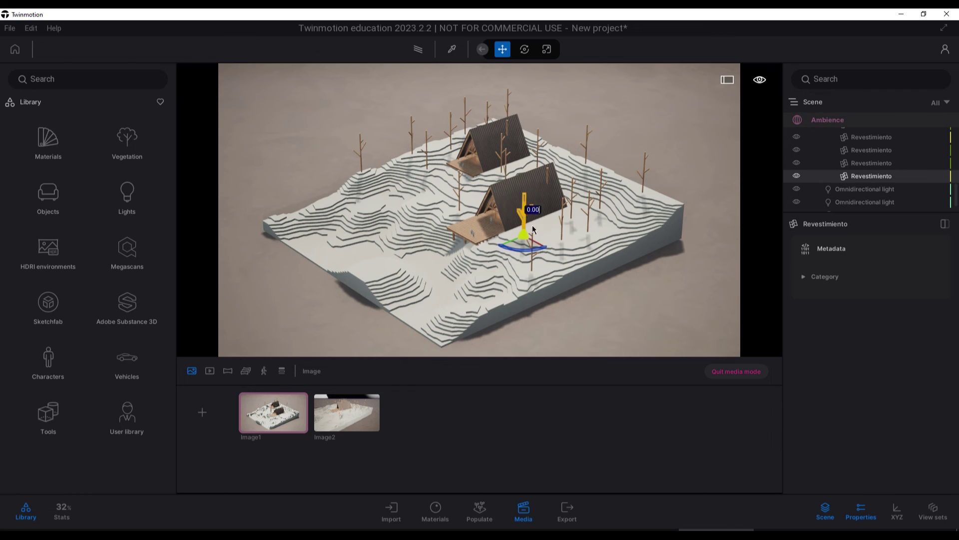
Try replacing all the trees in the TREES group with the PINE RODS object from the MAQUETTE user library
{"action": "scroll", "coordinate": [892, 185], "scroll_direction": "up", "scroll_amount": 3}
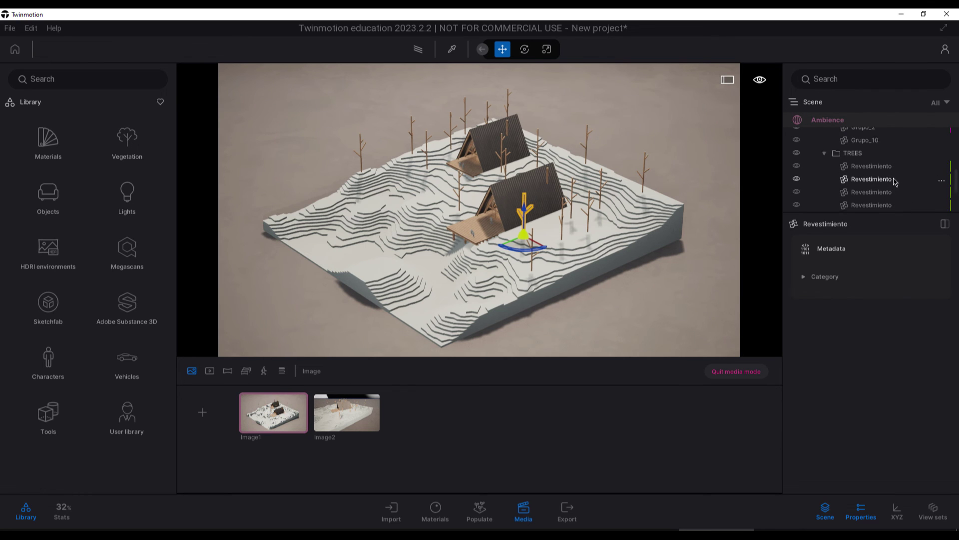
{"action": "left_click", "coordinate": [889, 185], "text": "shift"}
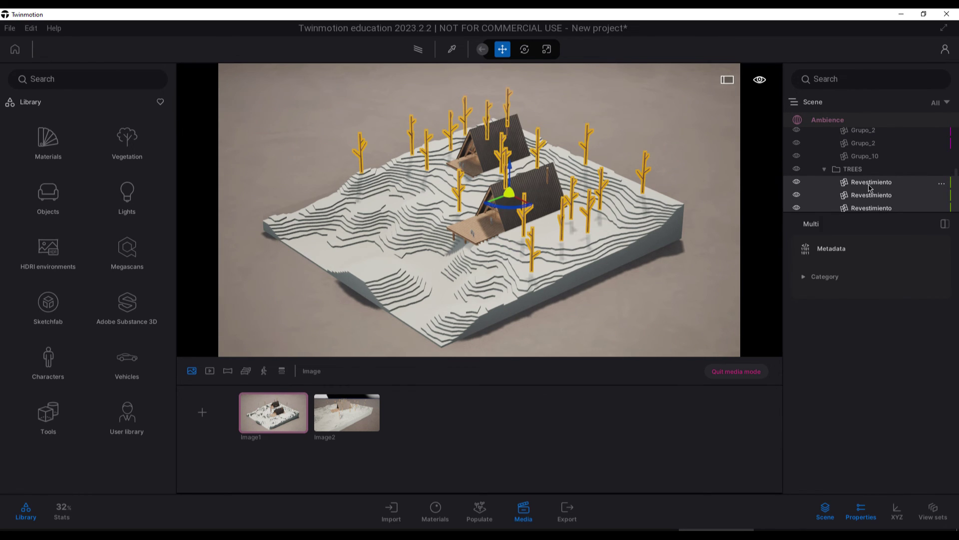
{"action": "right_click", "coordinate": [869, 188]}
{"action": "left_click", "coordinate": [857, 422]}
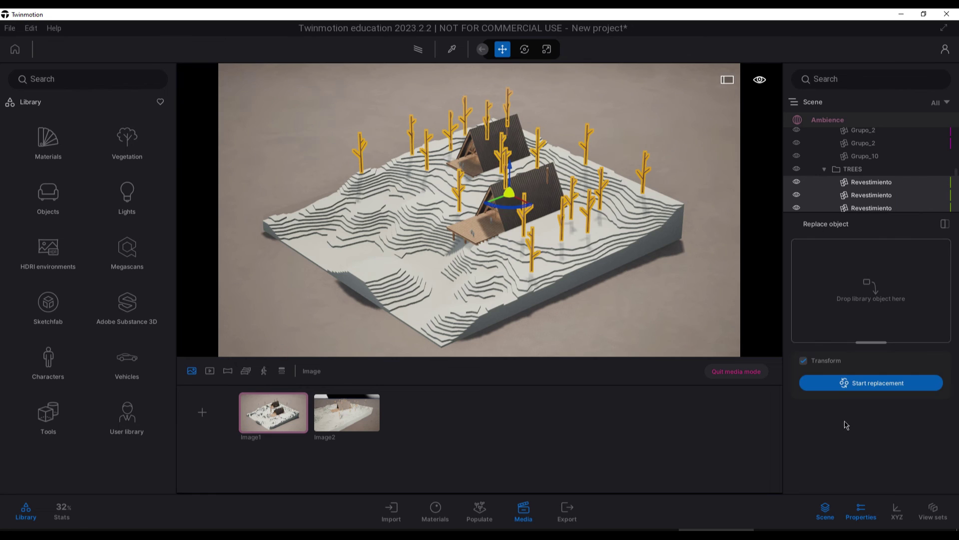
{"action": "left_click", "coordinate": [125, 418]}
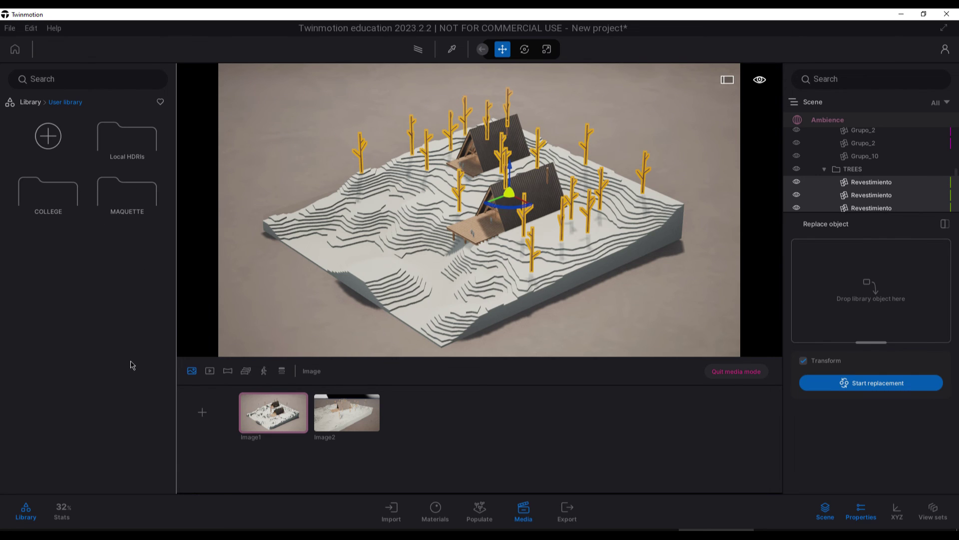
{"action": "left_click", "coordinate": [138, 196]}
{"action": "scroll", "coordinate": [100, 275], "scroll_direction": "down", "scroll_amount": 5}
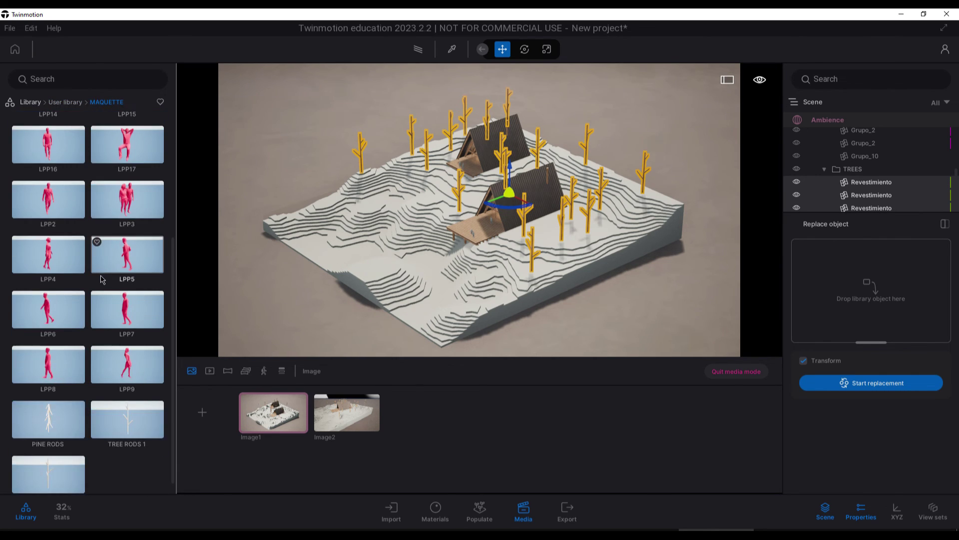
{"action": "scroll", "coordinate": [101, 278], "scroll_direction": "down", "scroll_amount": 1}
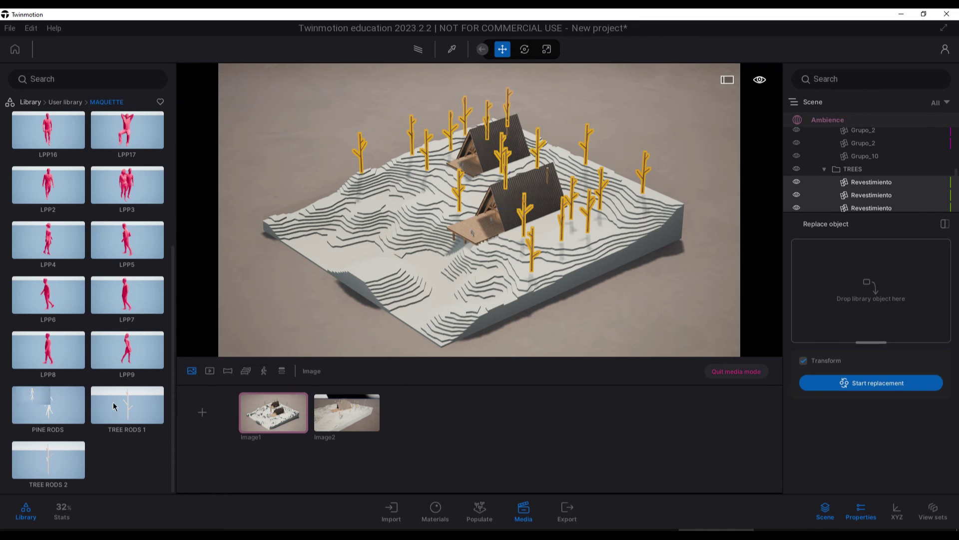
{"action": "left_click_drag", "start_coordinate": [114, 407], "coordinate": [884, 293]}
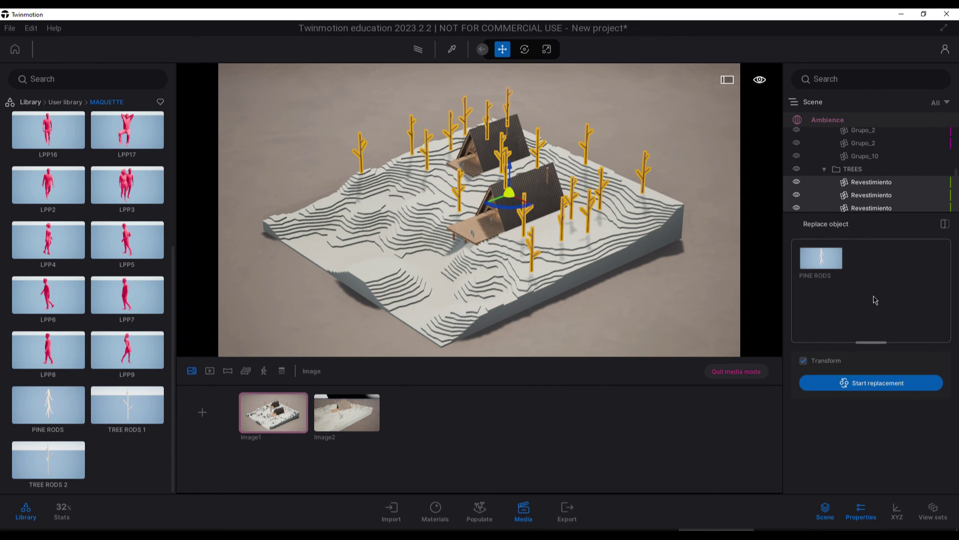
{"action": "left_click", "coordinate": [866, 381]}
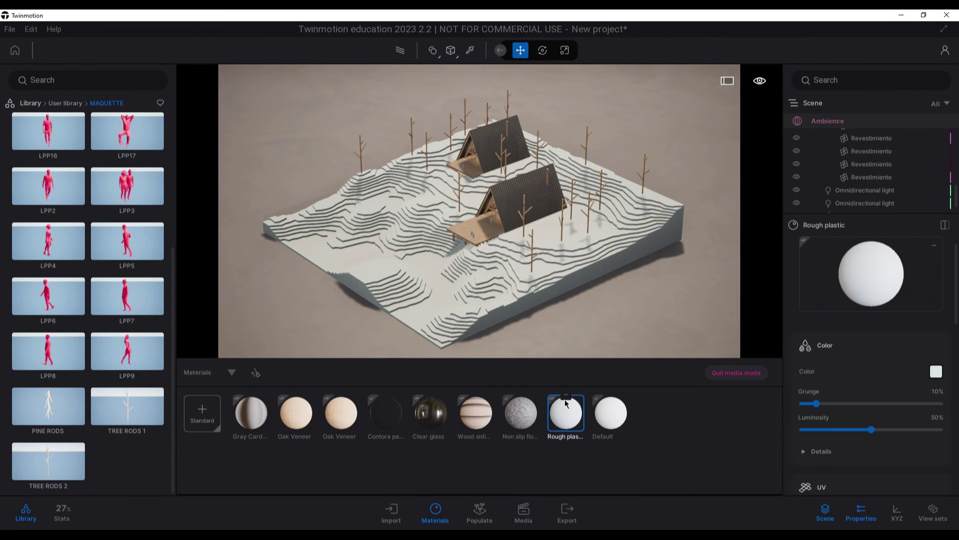
Add the Rough plastic, Non slip flooring 02 and Wood siding 01 materials to the User library
{"action": "left_click", "coordinate": [566, 397]}
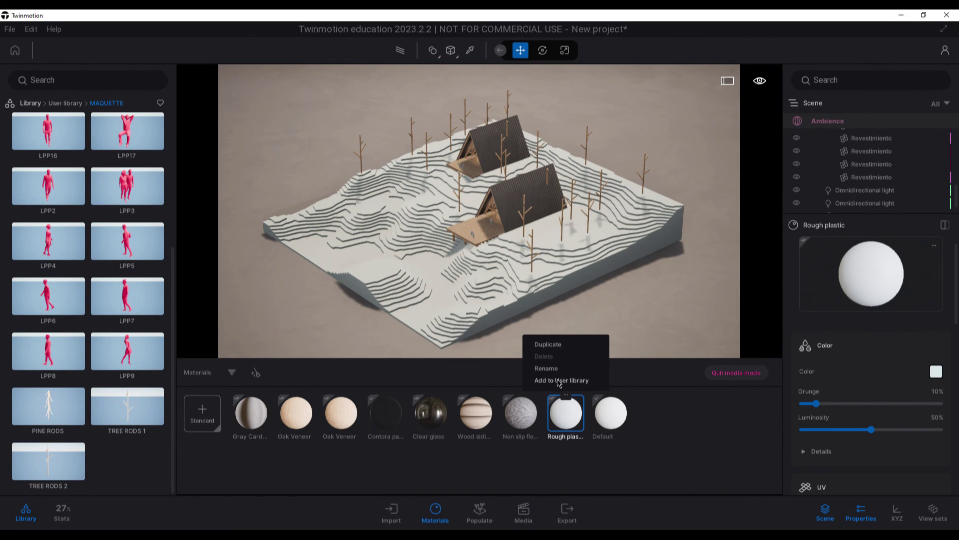
{"action": "left_click", "coordinate": [521, 412]}
{"action": "left_click", "coordinate": [521, 395]}
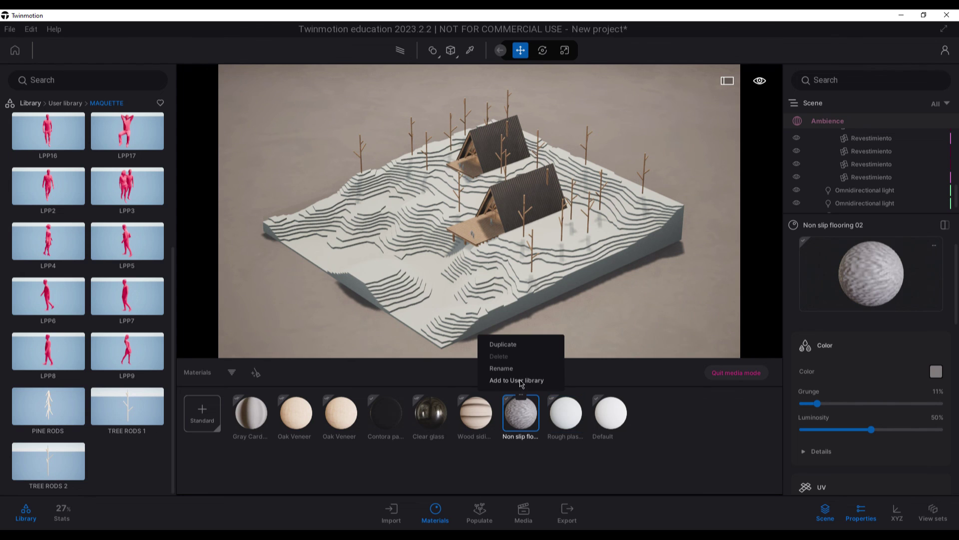
{"action": "left_click", "coordinate": [521, 380]}
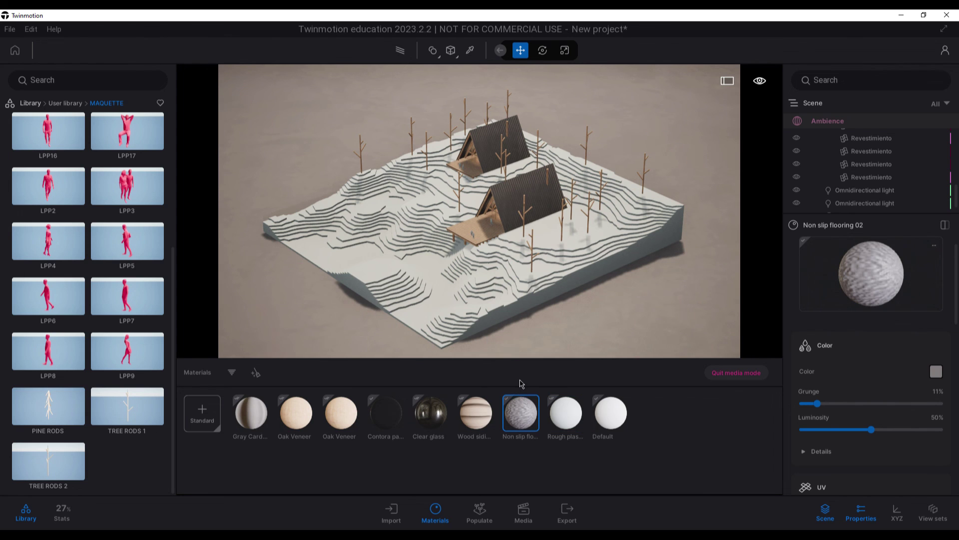
{"action": "left_click", "coordinate": [476, 395]}
{"action": "left_click", "coordinate": [472, 381]}
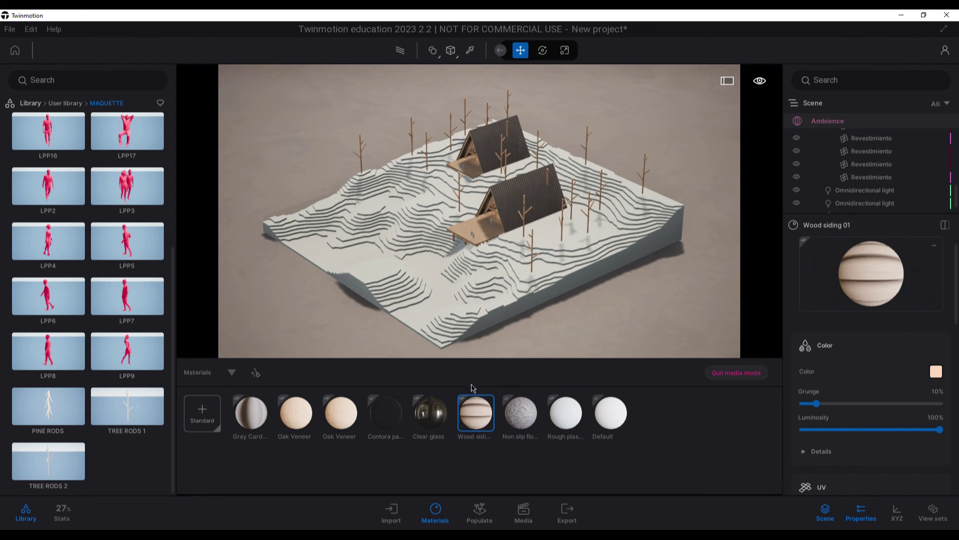
Add the Clear glass material to the User library
{"action": "left_click", "coordinate": [432, 396]}
{"action": "left_click", "coordinate": [433, 380]}
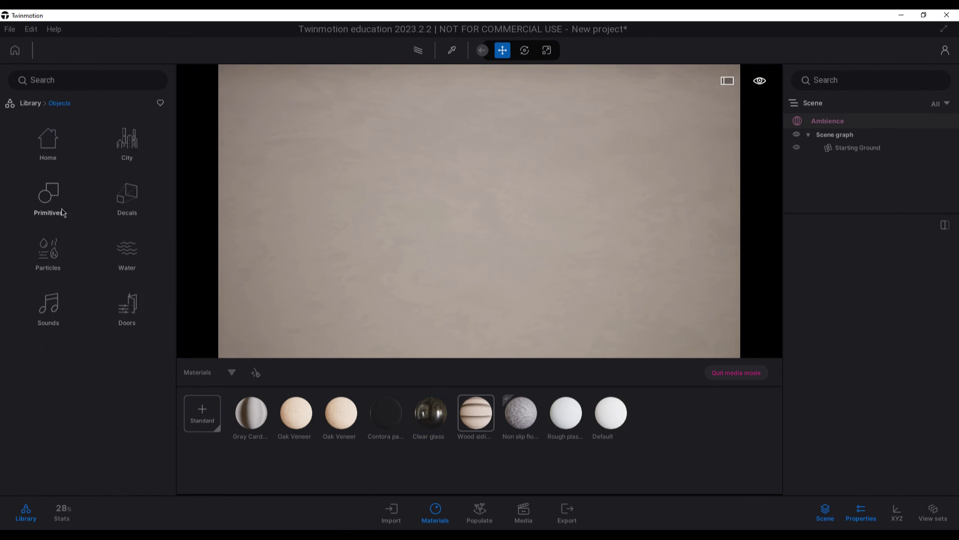
Place four Box 10m primitives spaced apart on the starting ground of the empty scene
{"action": "left_click", "coordinate": [50, 200]}
{"action": "left_click_drag", "start_coordinate": [127, 190], "coordinate": [514, 205]}
{"action": "left_click_drag", "start_coordinate": [139, 200], "coordinate": [407, 210]}
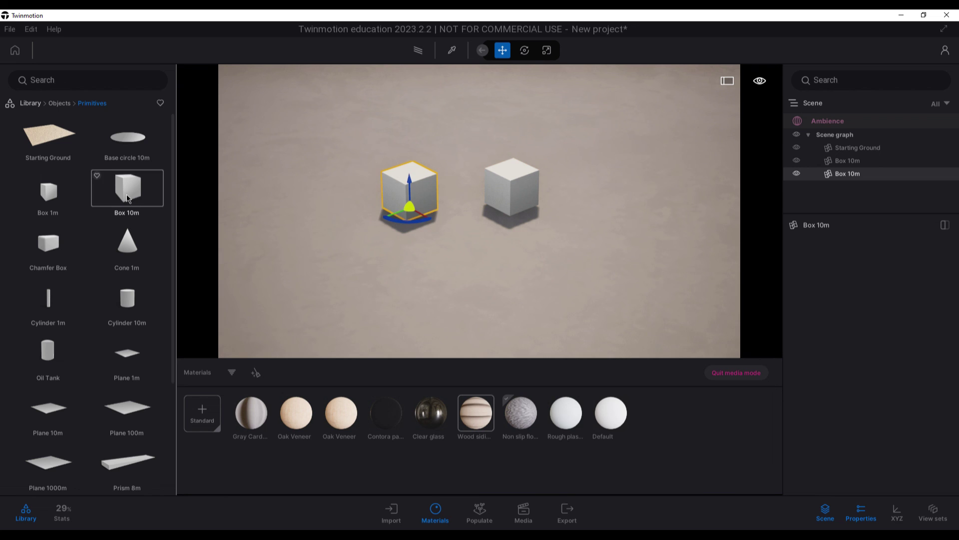
{"action": "left_click_drag", "start_coordinate": [127, 190], "coordinate": [349, 241]}
Apply Wood siding 01, Non slip flooring 02, Clear glass and Gray Cardboard from the MAQUETTE user library, one to each of the four boxes
{"action": "left_click", "coordinate": [28, 103]}
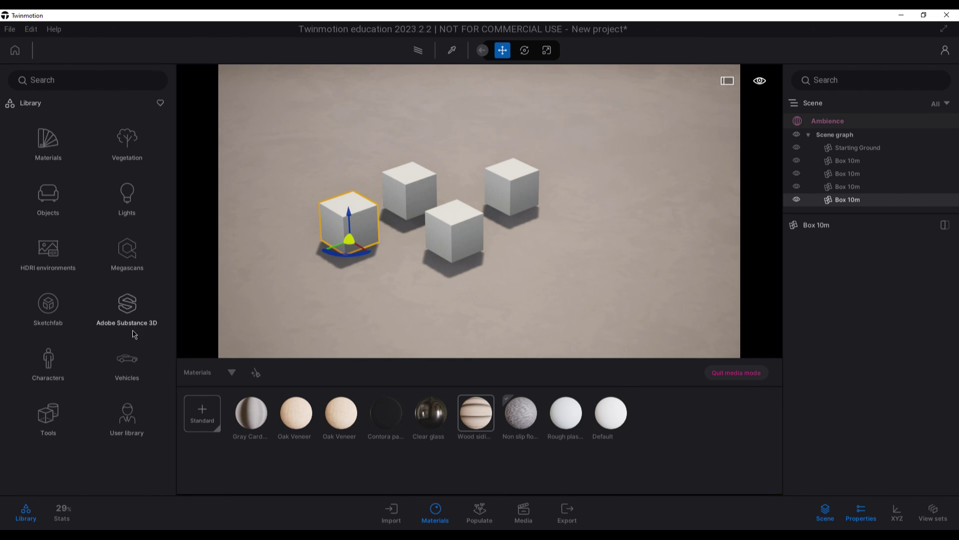
{"action": "left_click", "coordinate": [127, 415]}
{"action": "left_click", "coordinate": [129, 200]}
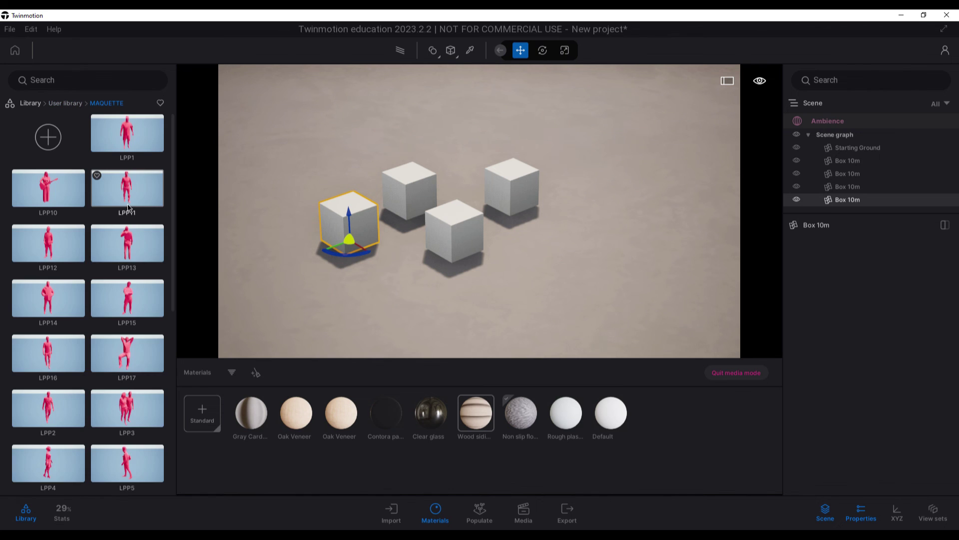
{"action": "scroll", "coordinate": [90, 245], "scroll_direction": "down", "scroll_amount": 10}
{"action": "left_click_drag", "start_coordinate": [116, 346], "coordinate": [463, 247]}
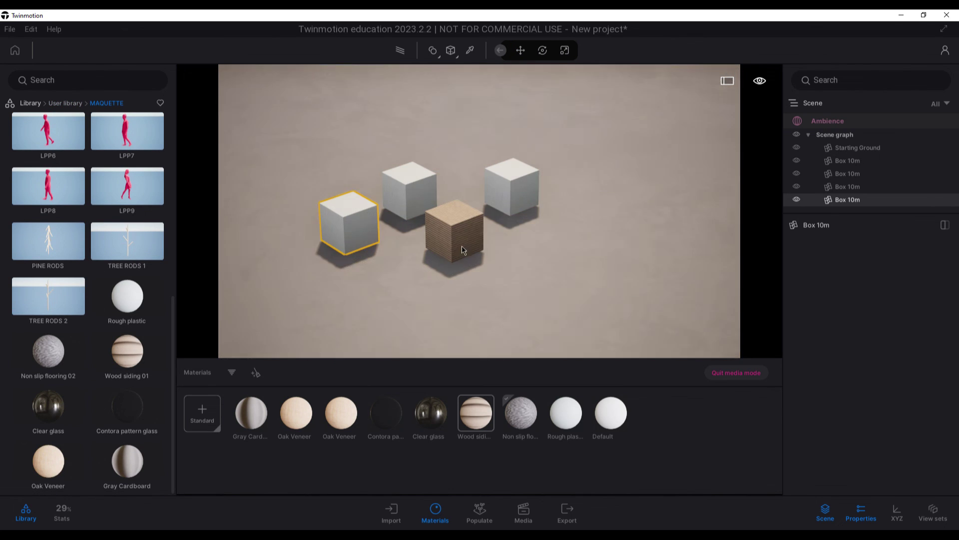
{"action": "left_click_drag", "start_coordinate": [48, 351], "coordinate": [352, 239]}
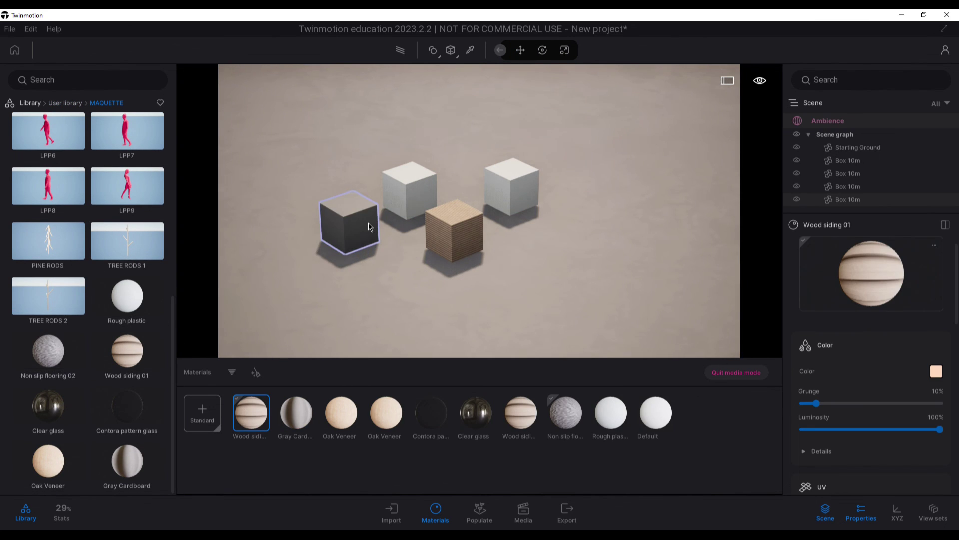
{"action": "left_click_drag", "start_coordinate": [48, 405], "coordinate": [427, 191]}
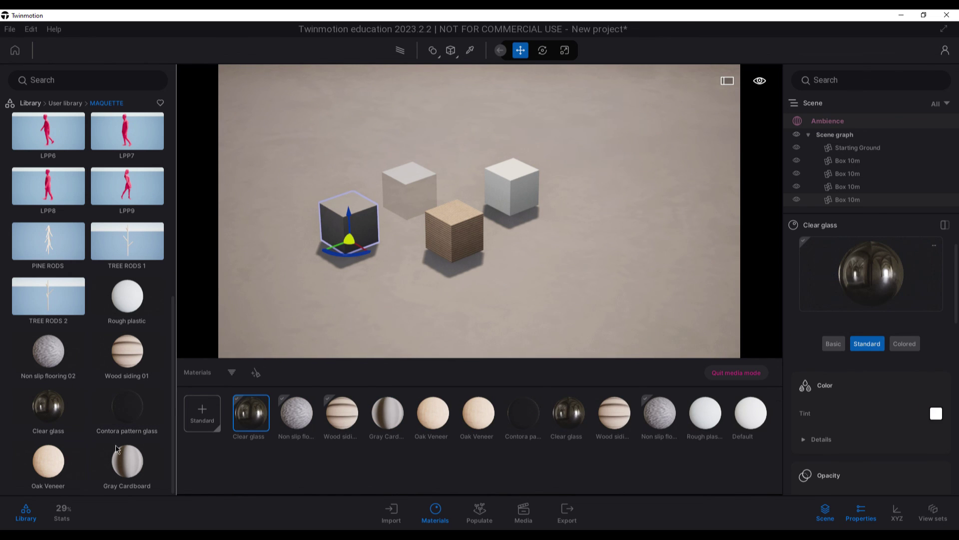
{"action": "left_click_drag", "start_coordinate": [130, 461], "coordinate": [504, 223]}
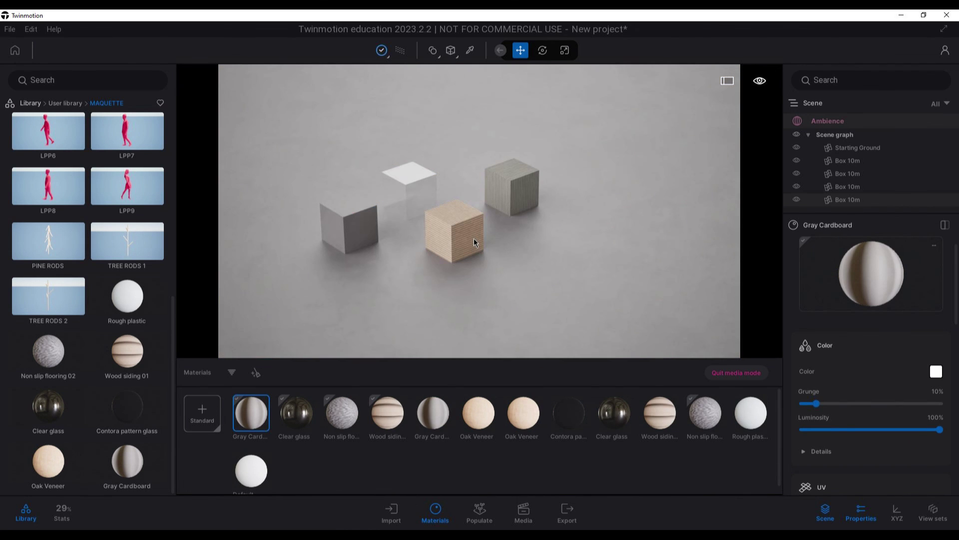